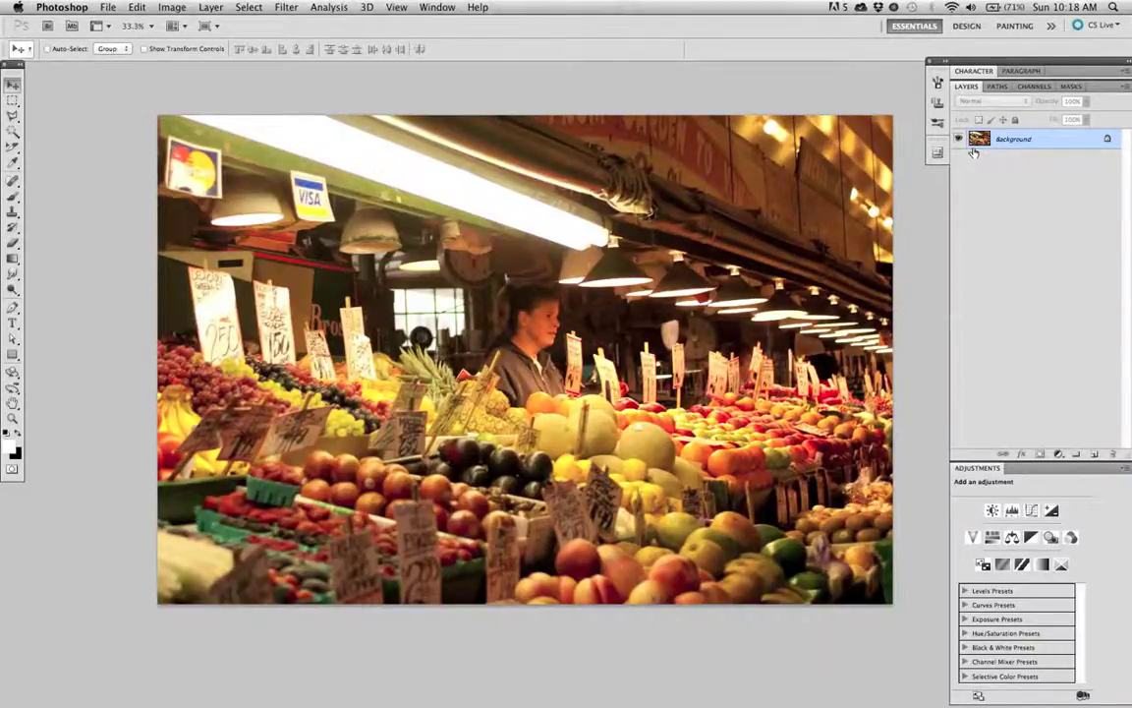
- Convert the Background layer to a Smart Object and apply a Gaussian Blur with a 5.9 pixel radius
right_click(1042, 146)
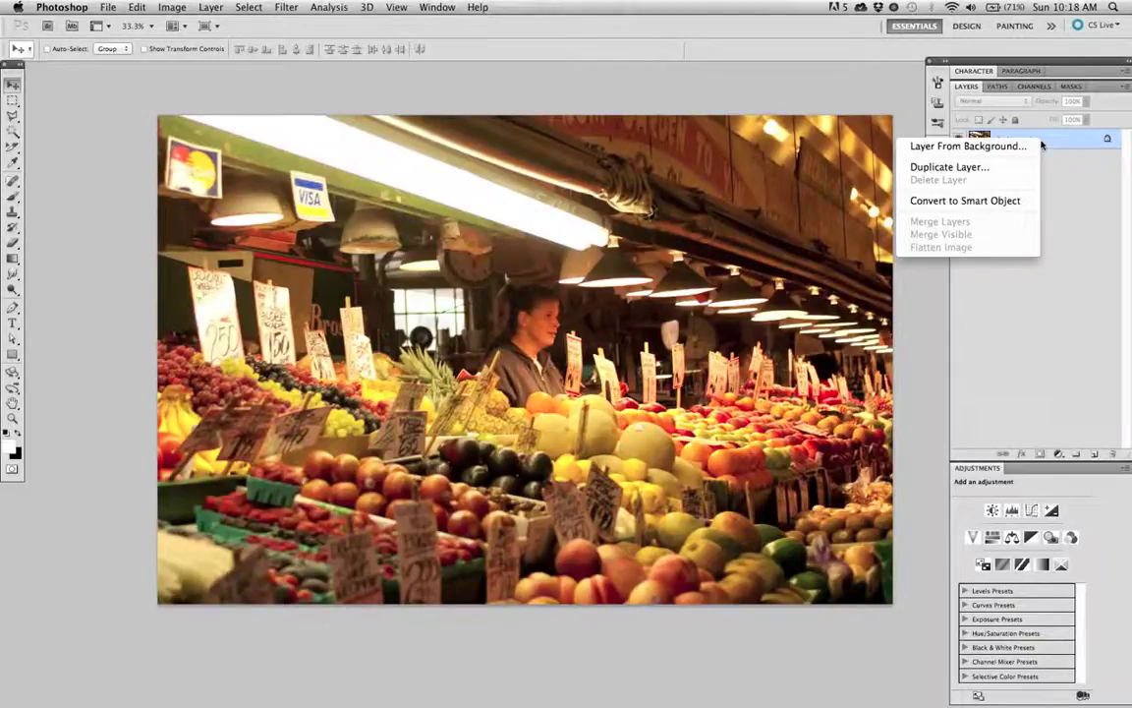
left_click(1022, 202)
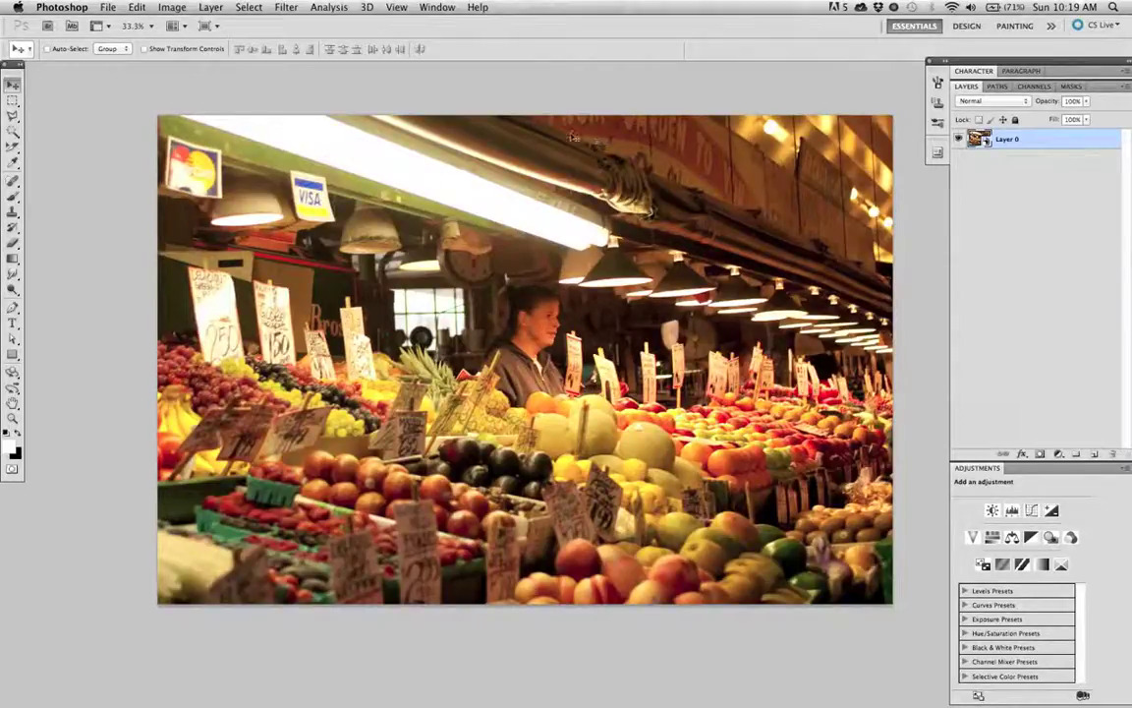
left_click(283, 7)
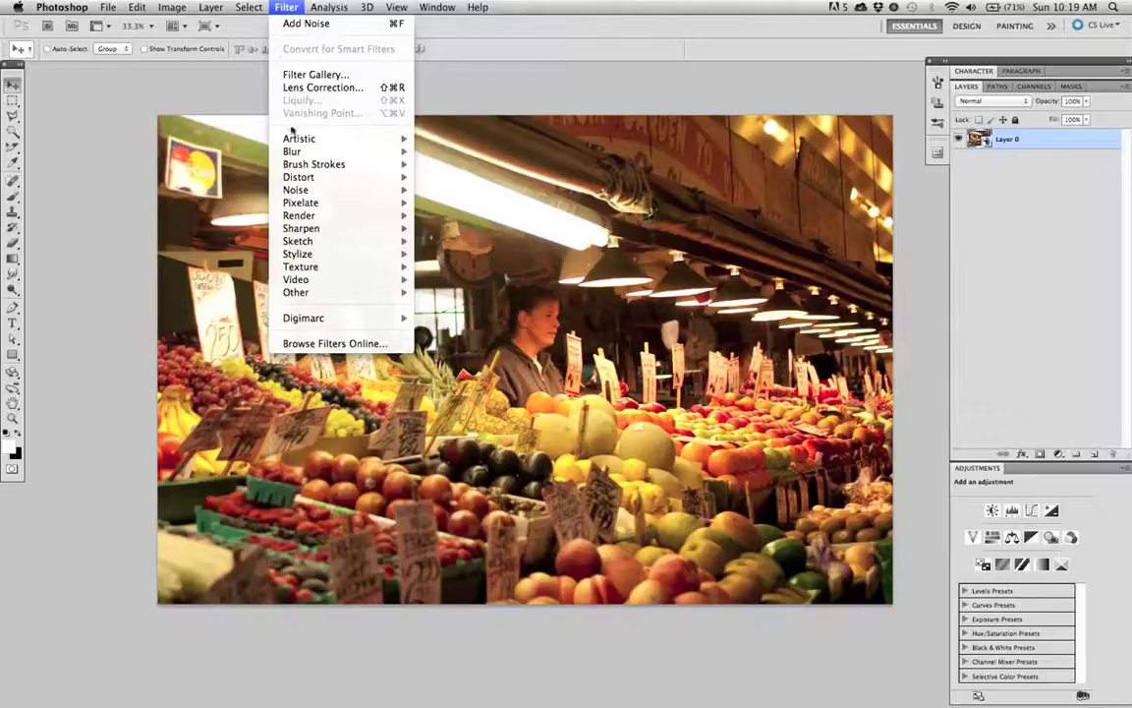
mouse_move(292, 153)
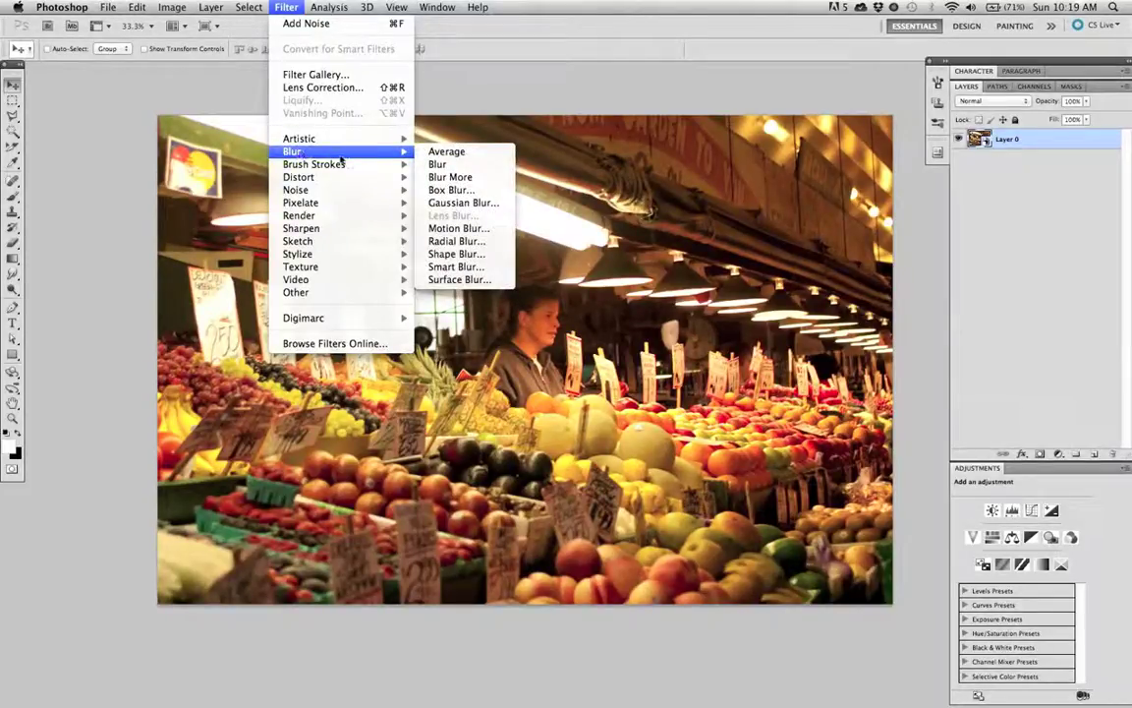
left_click(459, 202)
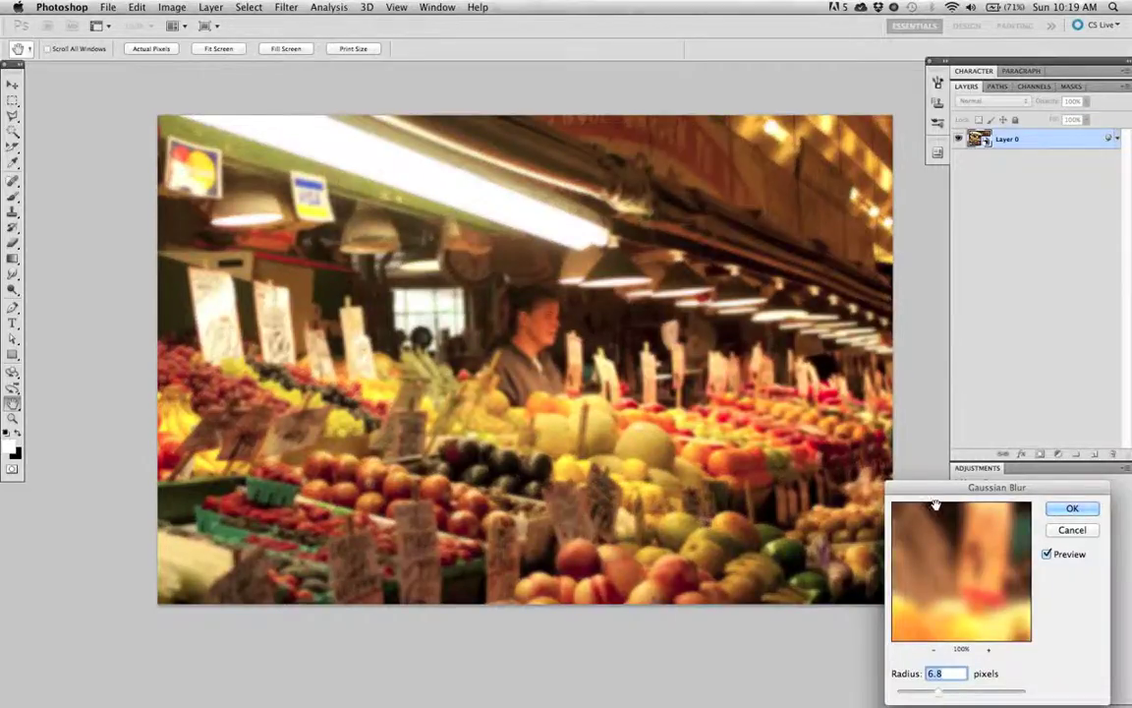
left_click_drag(937, 490, 719, 346)
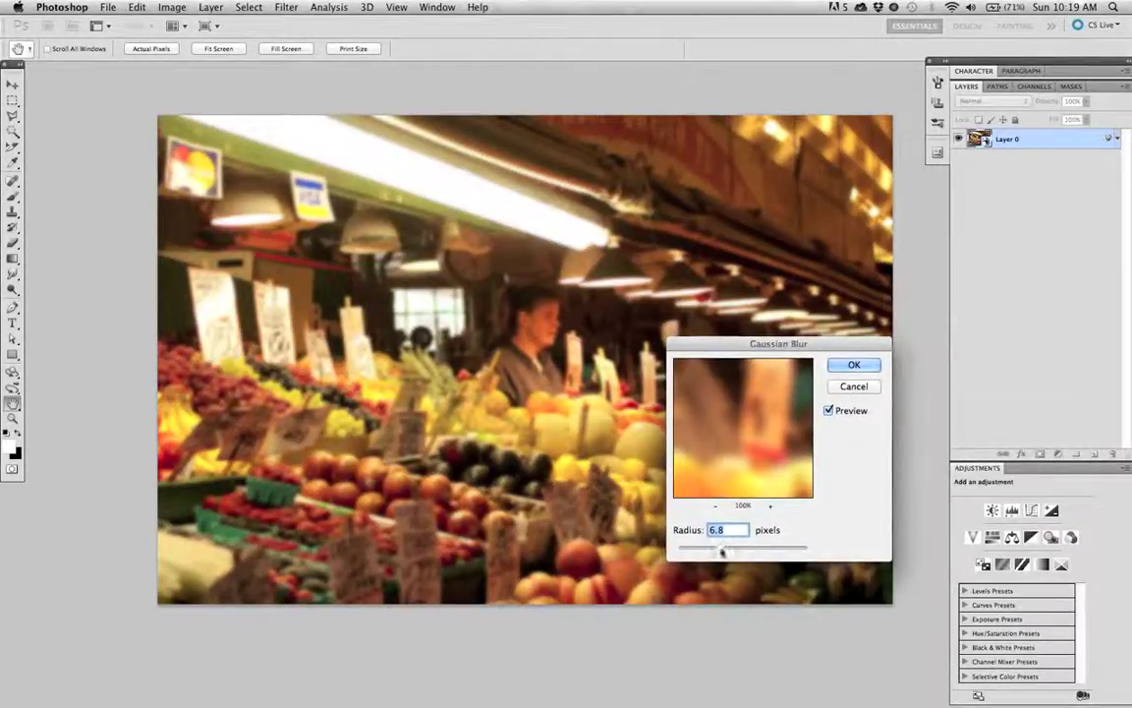
left_click_drag(719, 547, 718, 551)
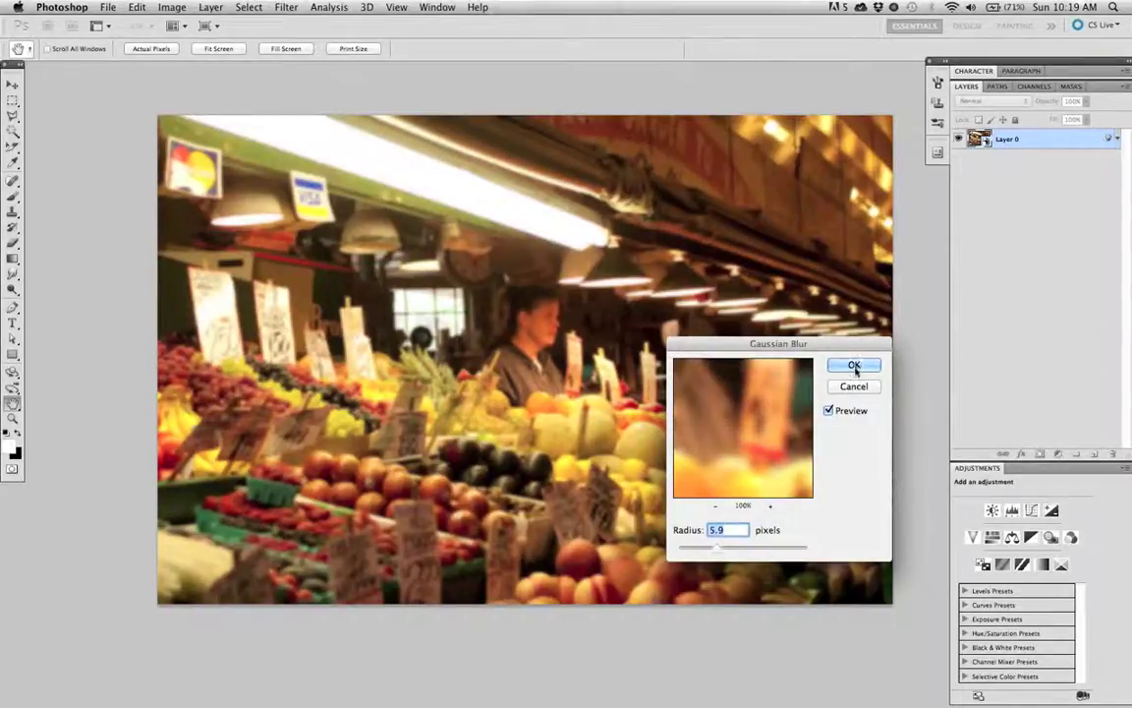
left_click(854, 365)
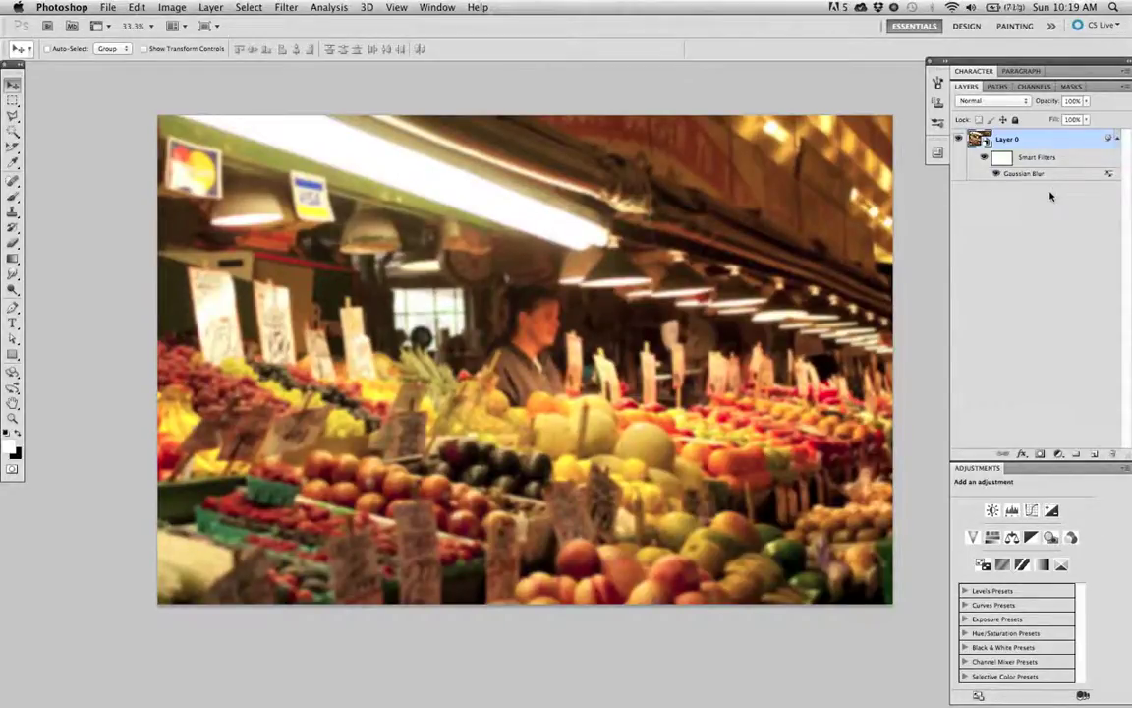
- Review the Gaussian Blur smart filter's blending mode and opacity options, keeping Normal mode at 100% opacity
double_click(1110, 174)
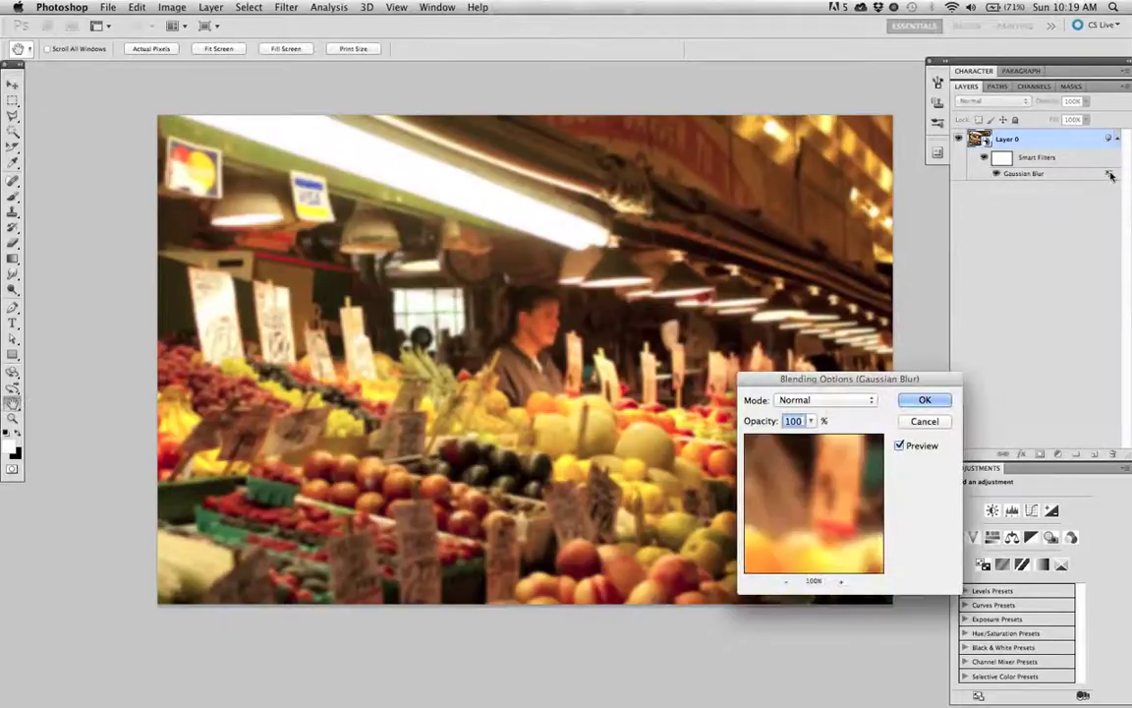
left_click(811, 421)
left_click_drag(794, 432, 842, 427)
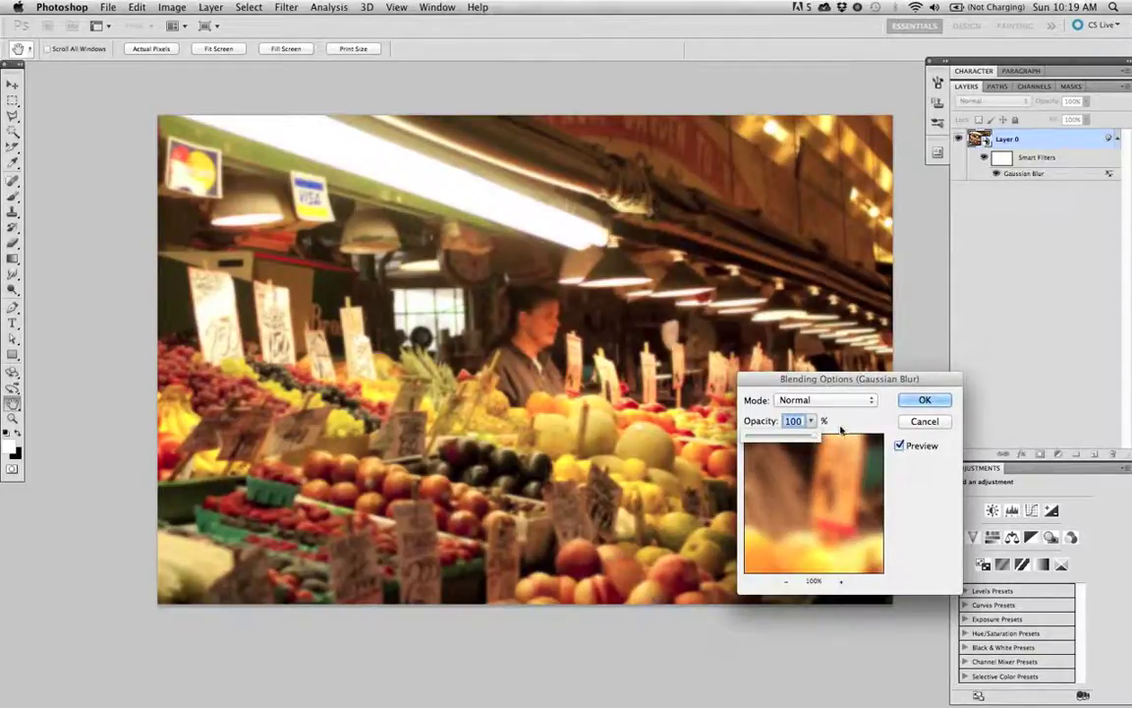
left_click(859, 401)
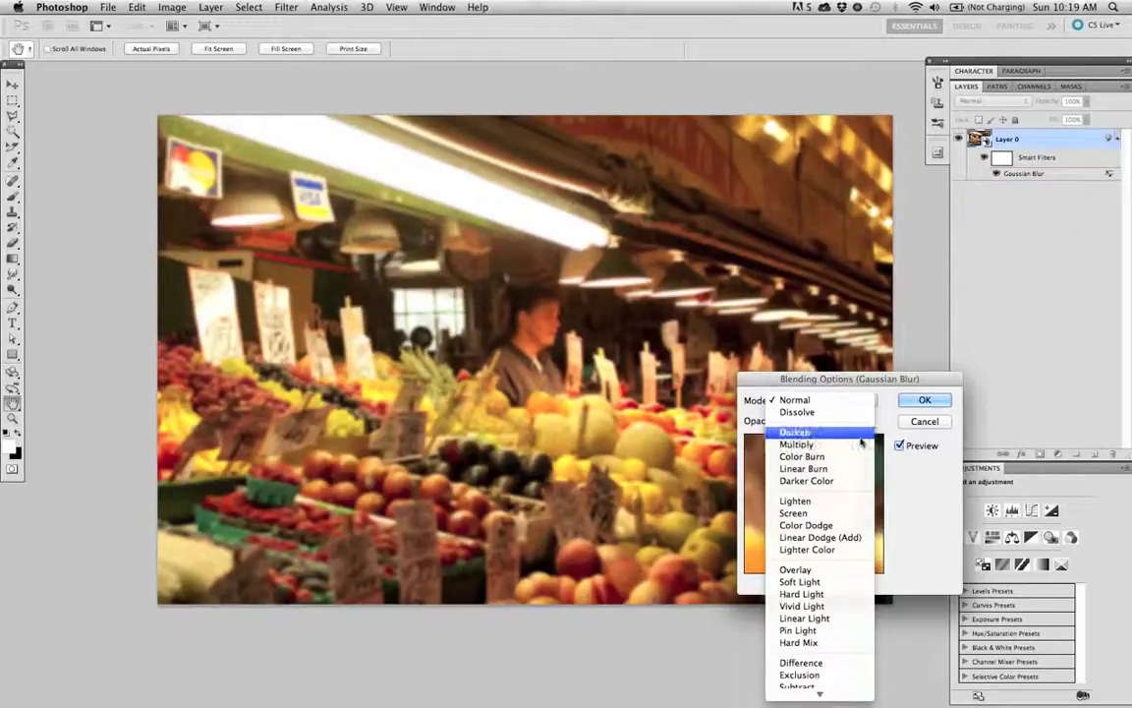
left_click(882, 417)
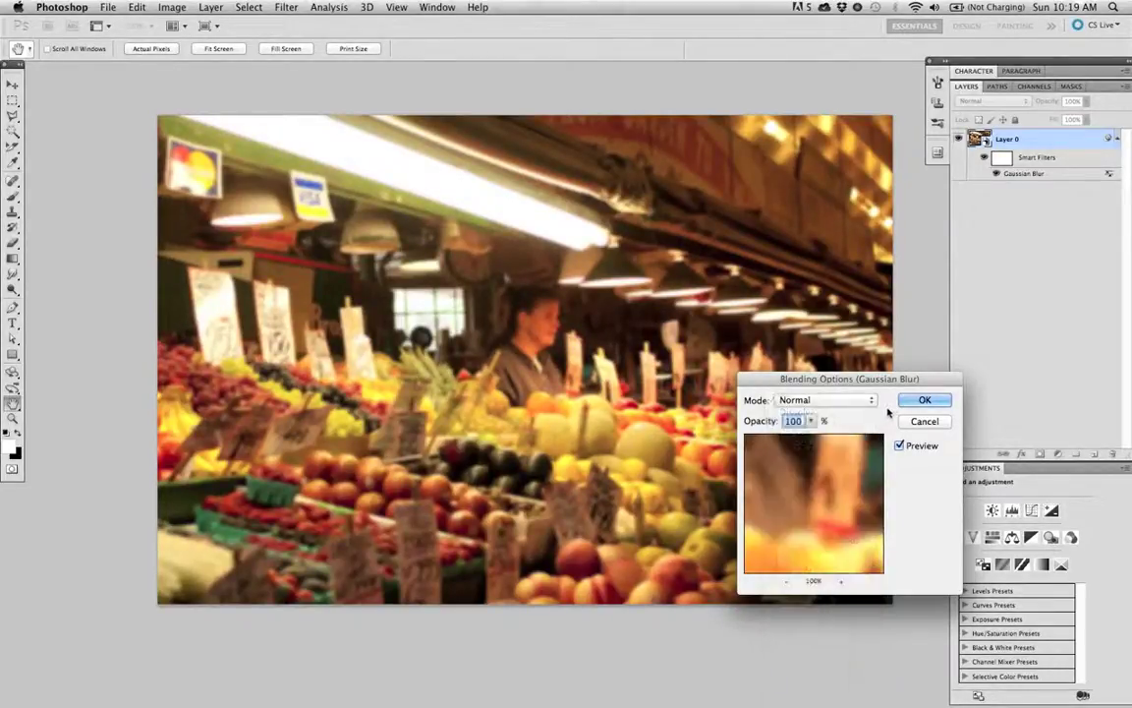
left_click(915, 401)
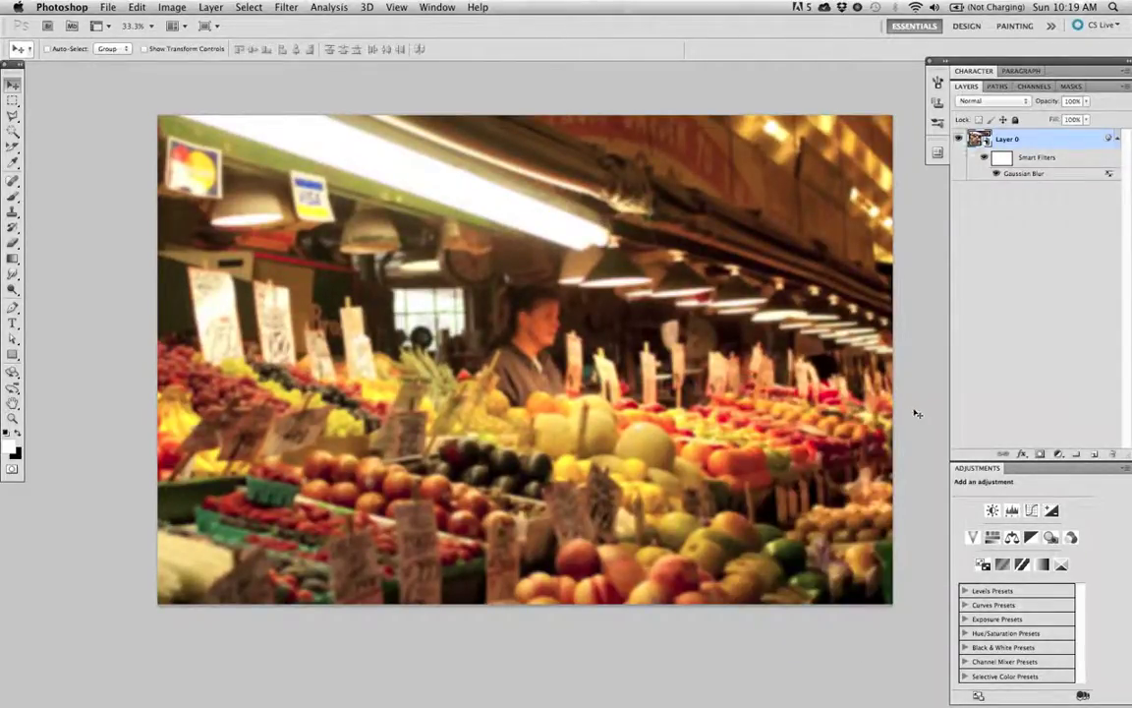
- Edit the Gaussian Blur smart filter and set its radius to 7.2 pixels
double_click(1019, 174)
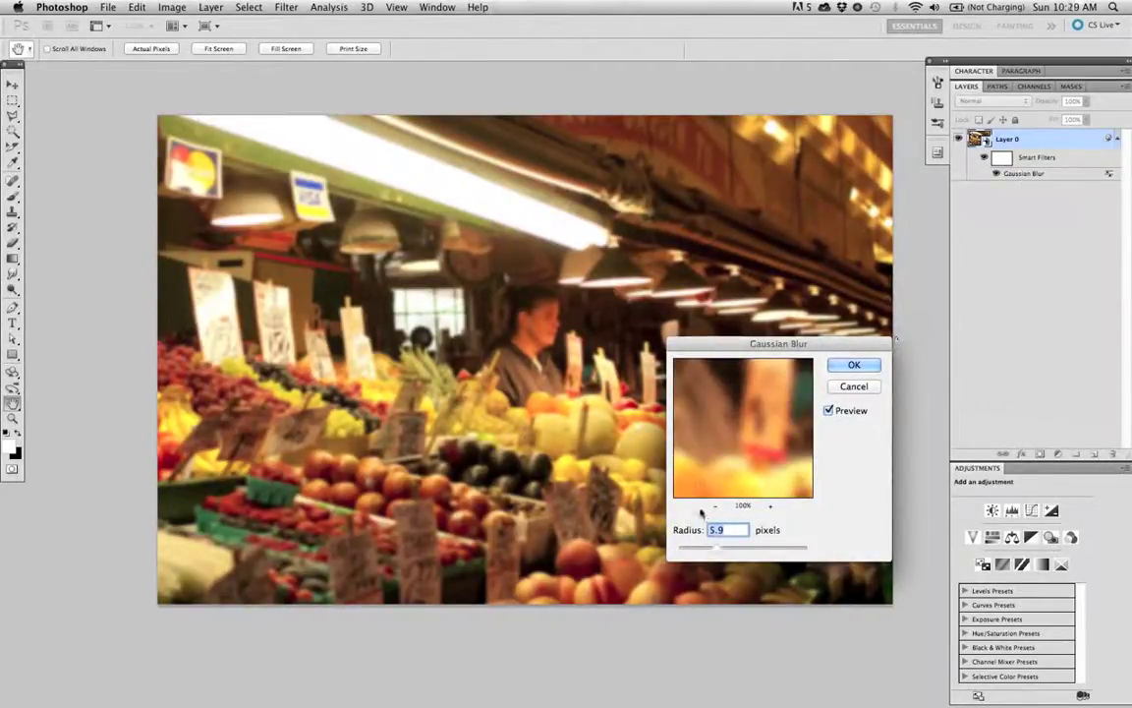
left_click_drag(716, 549, 724, 551)
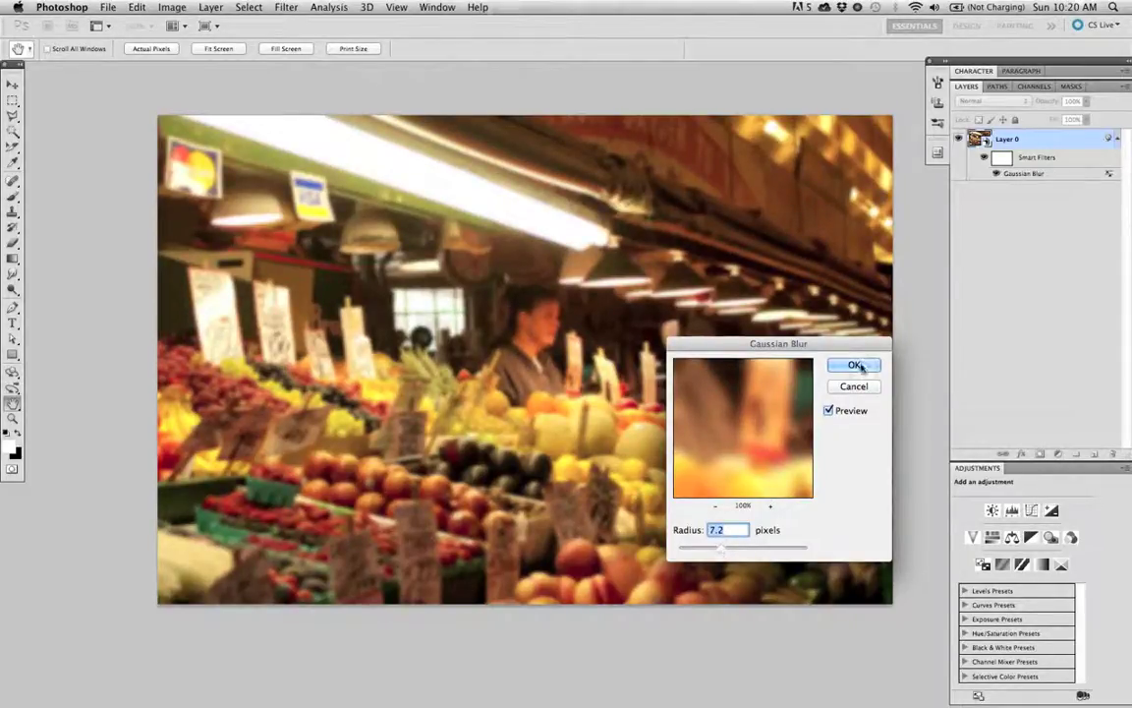
left_click(857, 366)
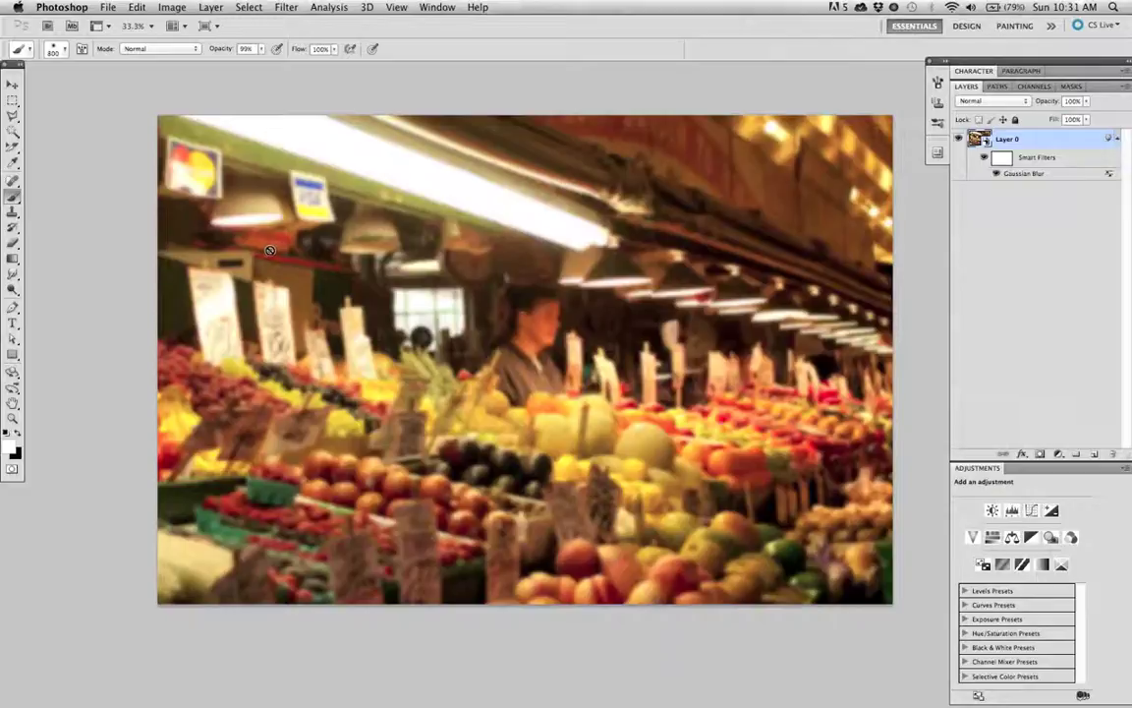
- Paint black on the smart filter mask over the vendor and central fruit with an 1800 px brush, lowering the brush opacity to 79%
left_click(1002, 160)
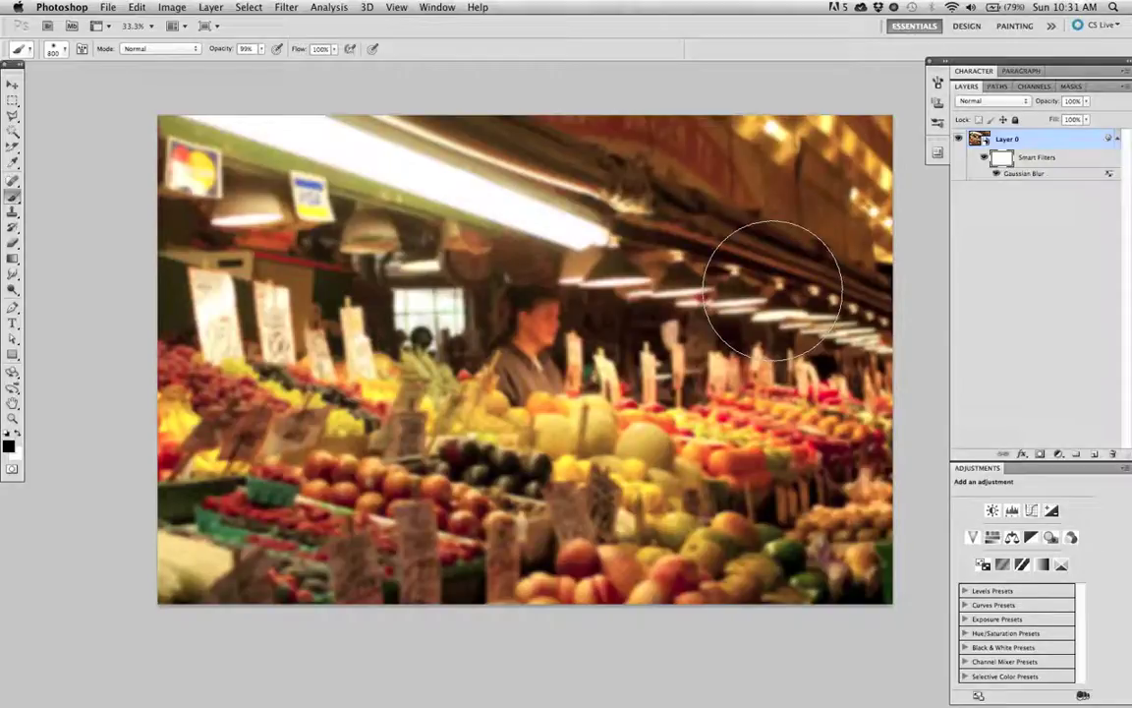
key("bracketright")
key("bracketright")
key("bracketright")
key("bracketright")
key("bracketright")
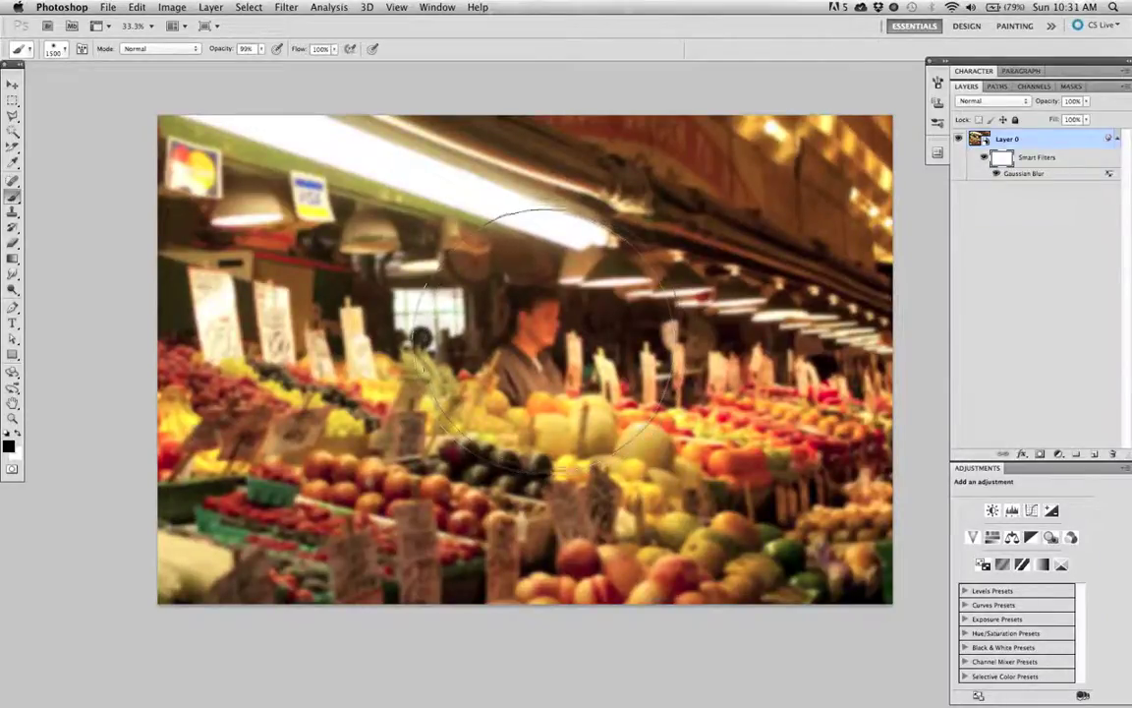
key("bracketright")
key("bracketright")
key("bracketright")
left_click_drag(537, 342, 454, 182)
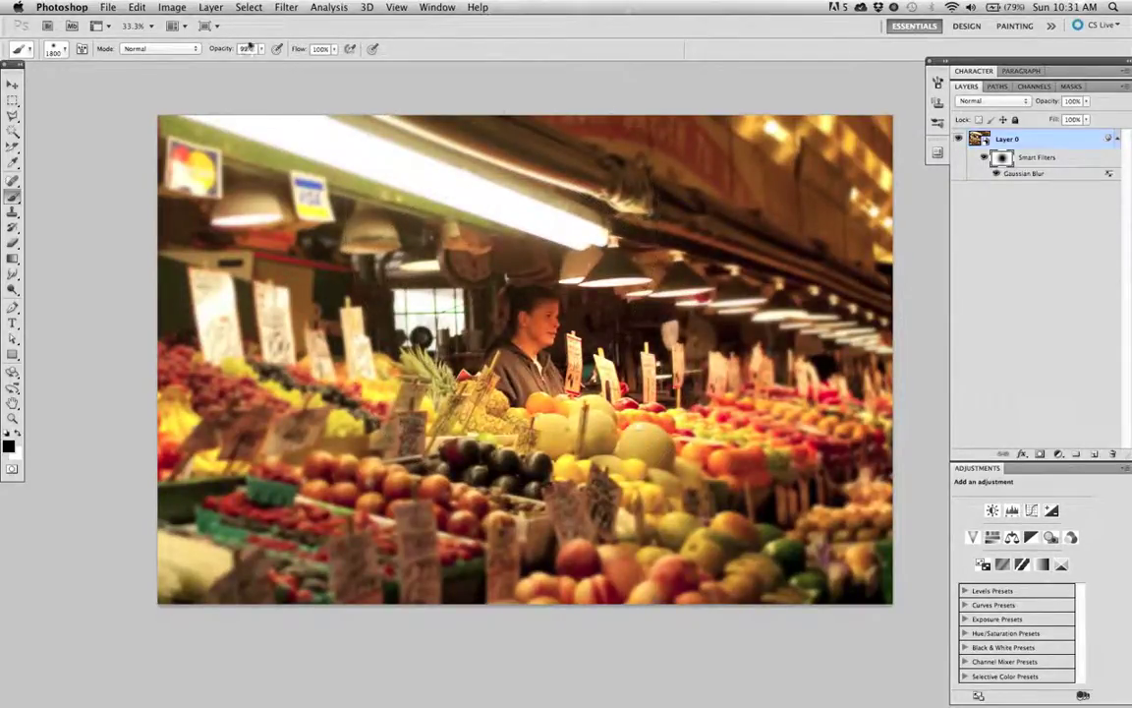
left_click_drag(229, 49, 216, 50)
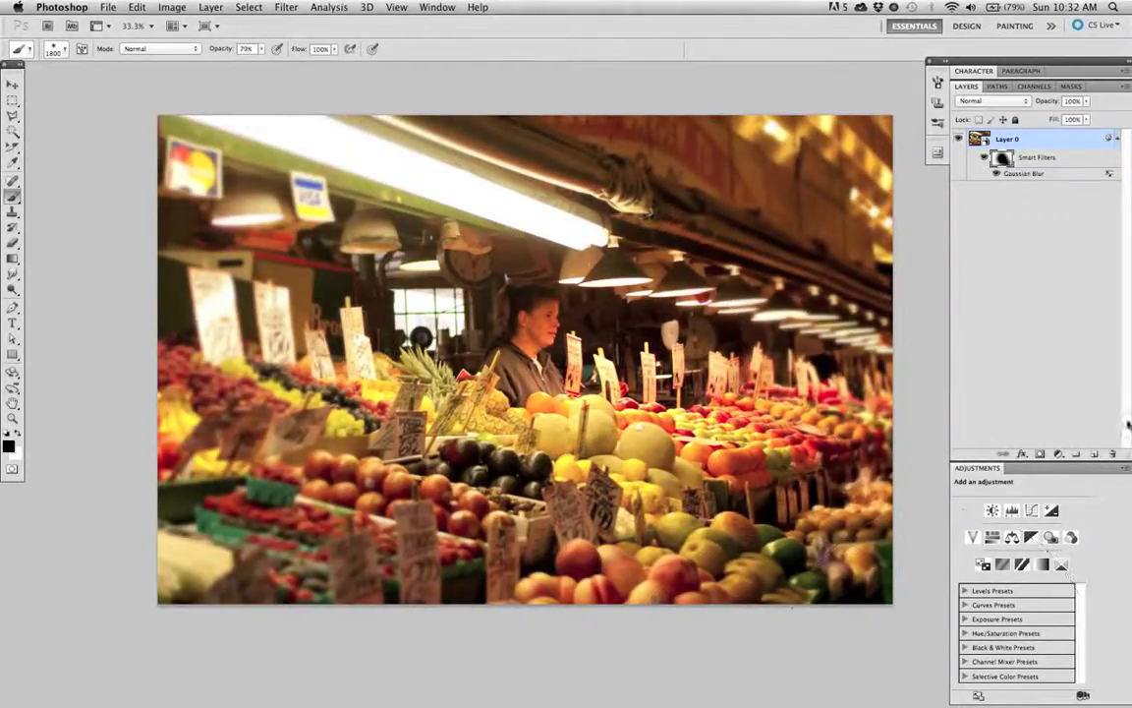
- Disable and re-enable the smart filter mask to compare the photo with and without the masking
left_click(1001, 159)
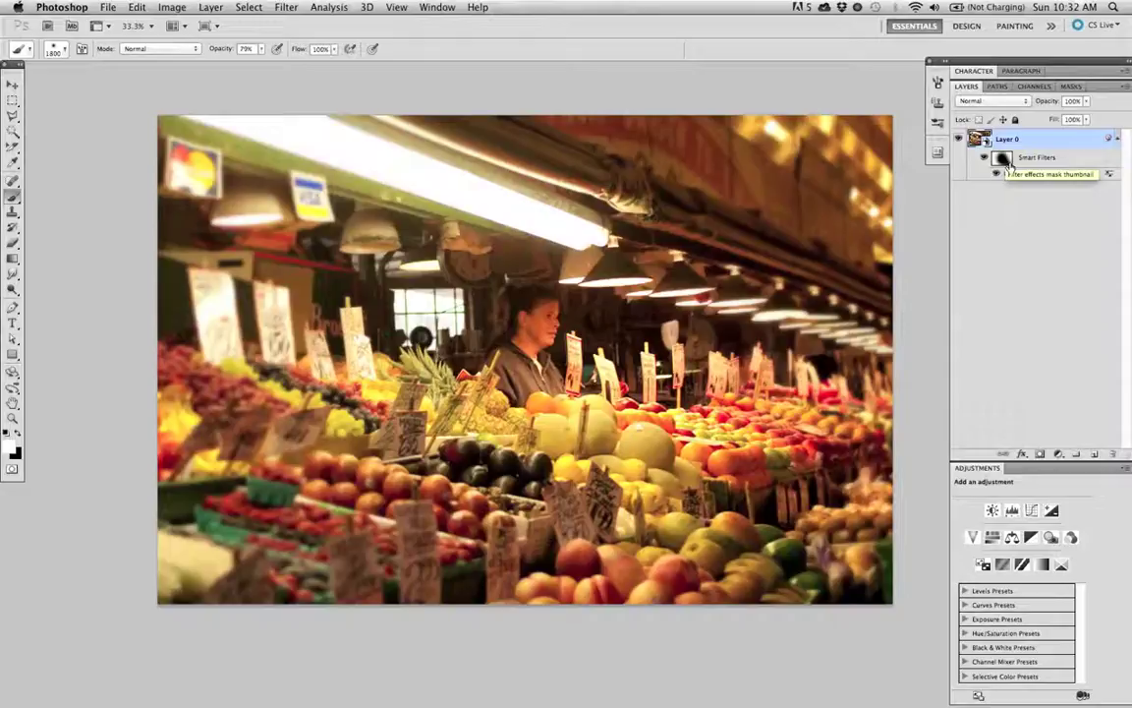
left_click(1003, 158, "shift")
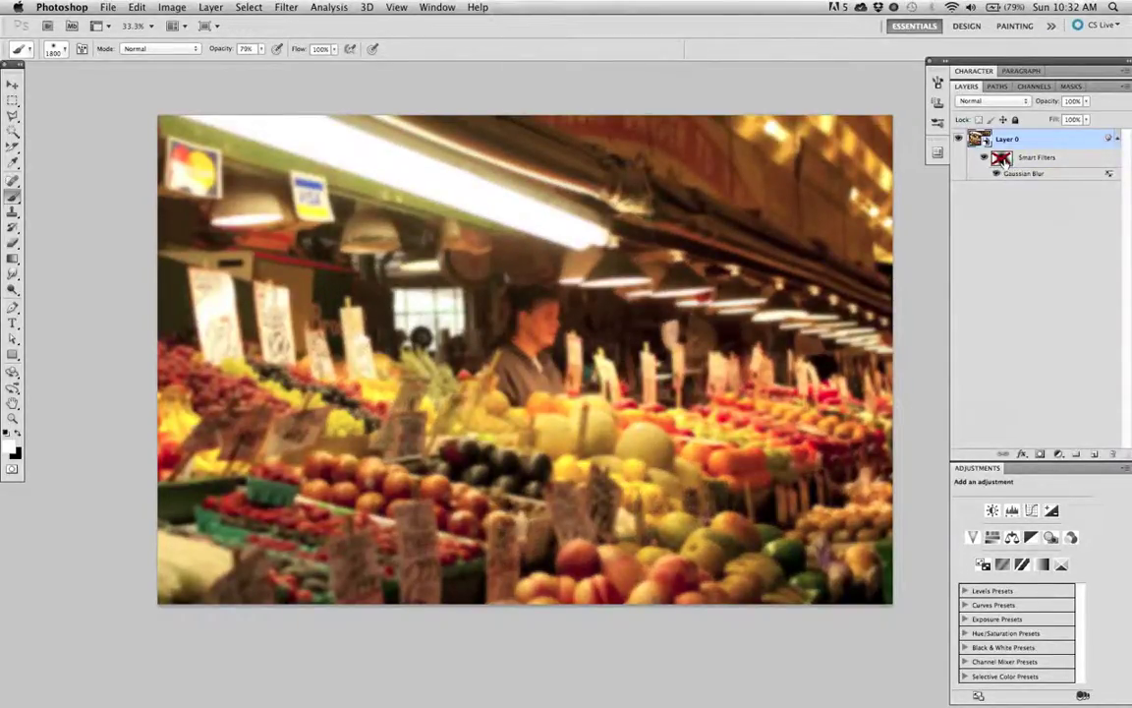
left_click(1002, 158, "shift")
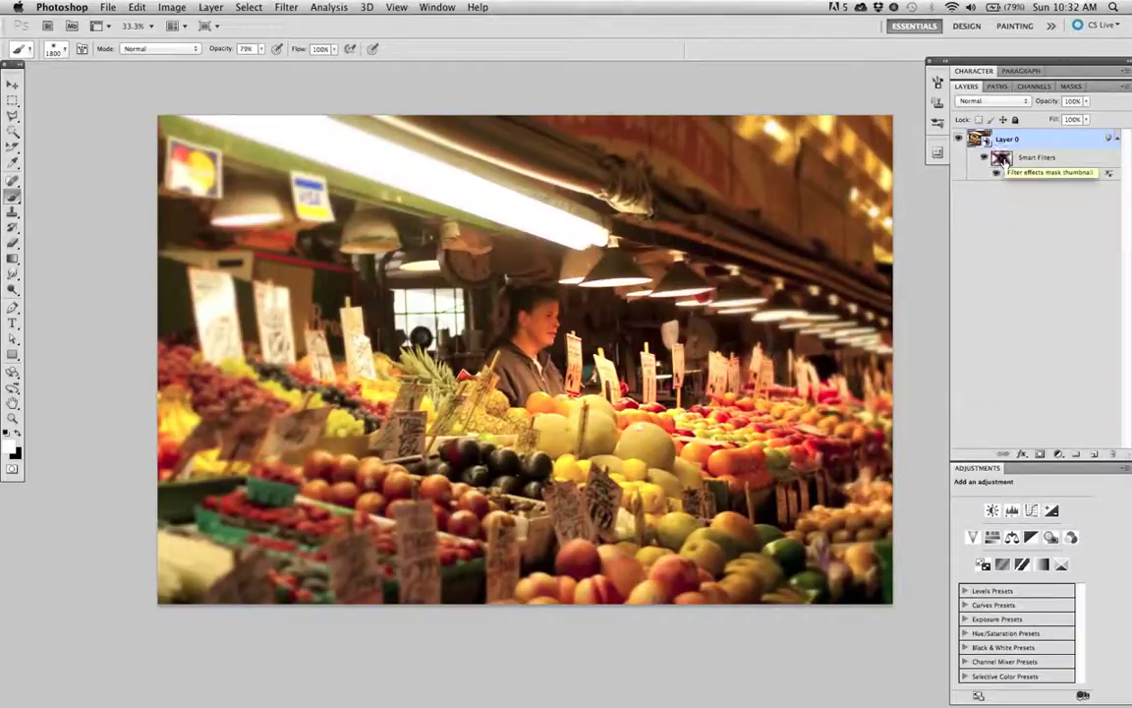
left_click(1002, 158, "shift")
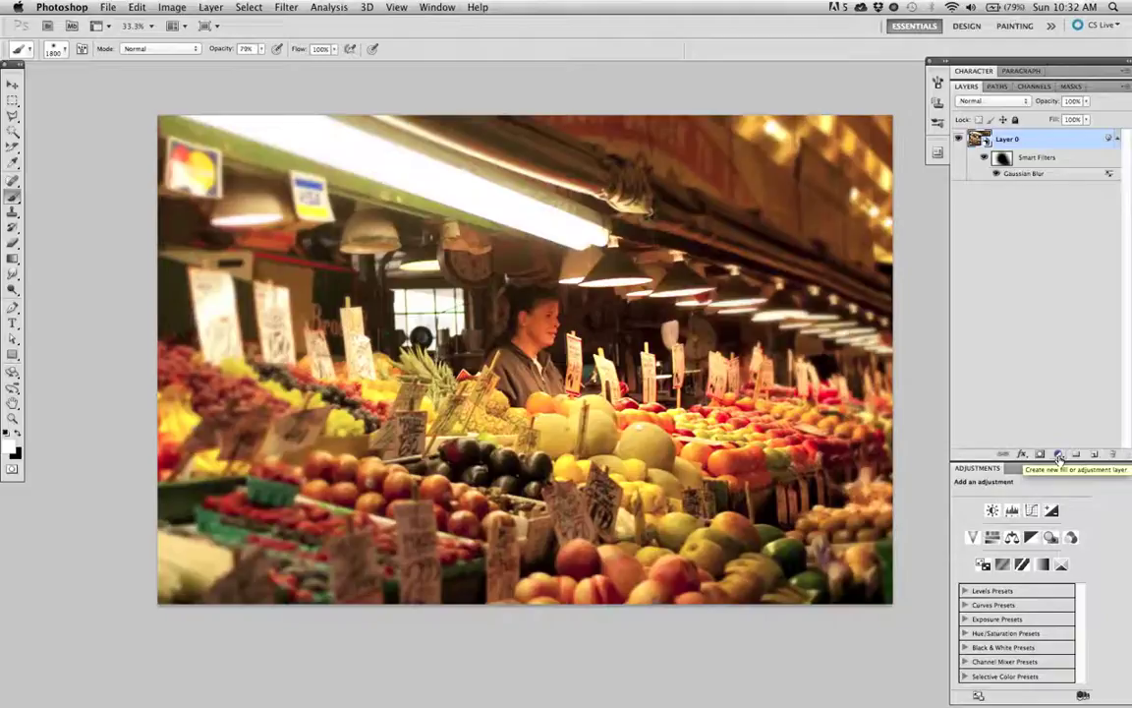
left_click(169, 8)
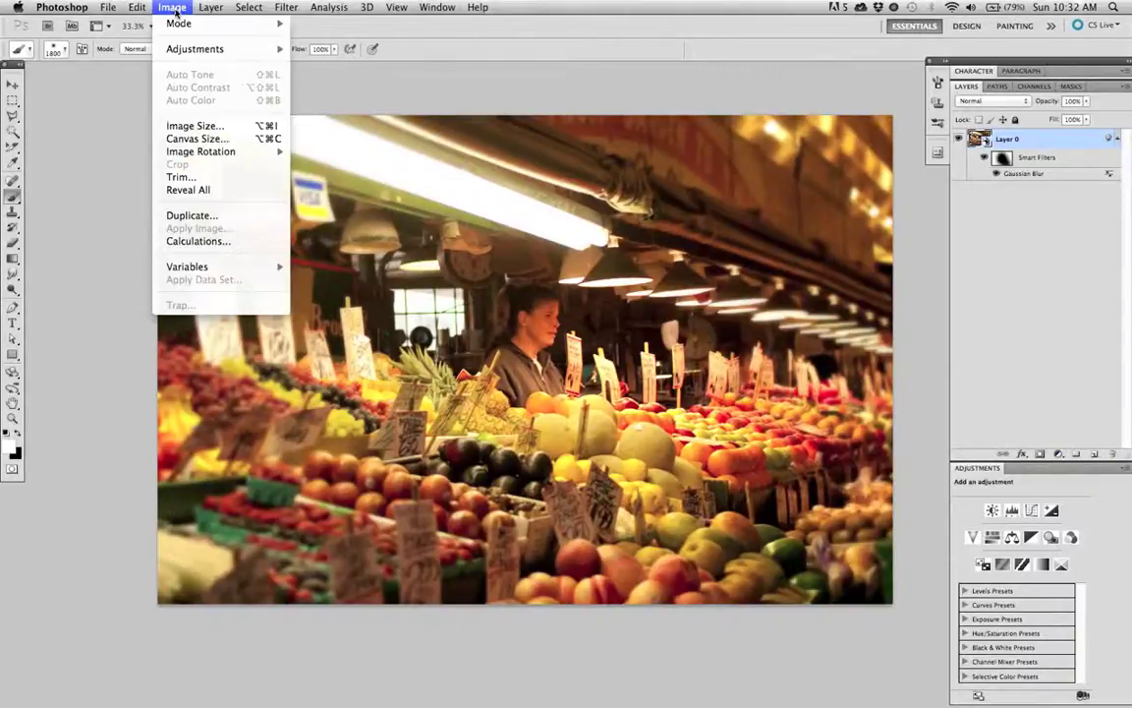
mouse_move(190, 49)
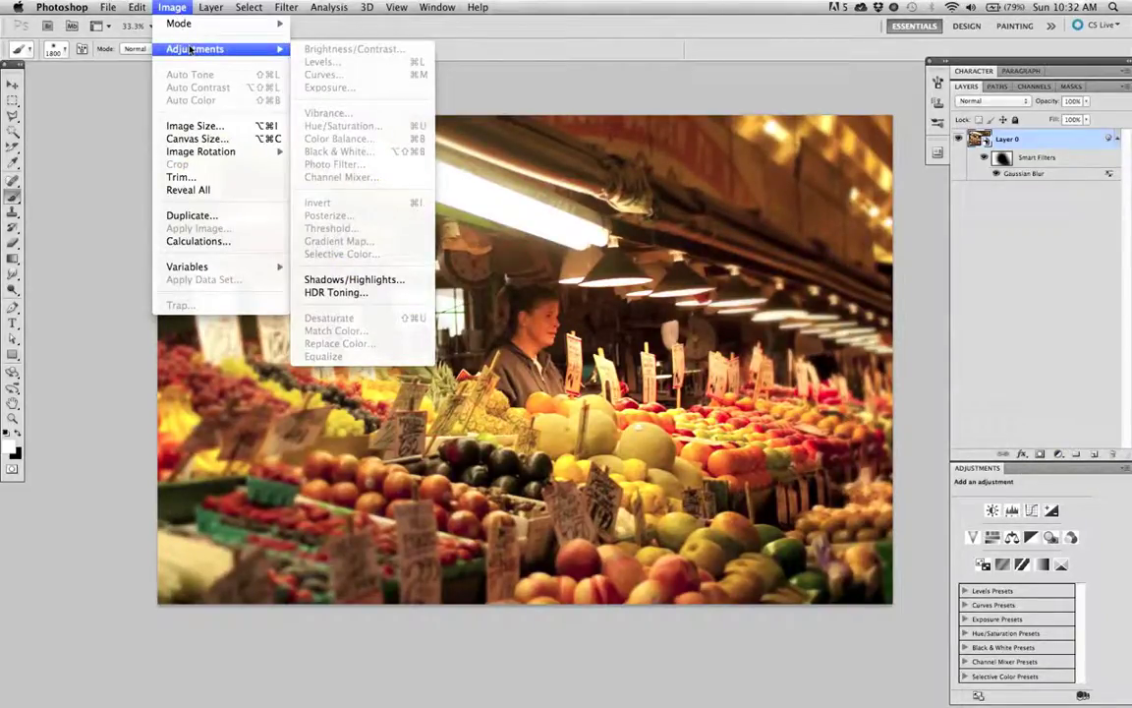
left_click(469, 93)
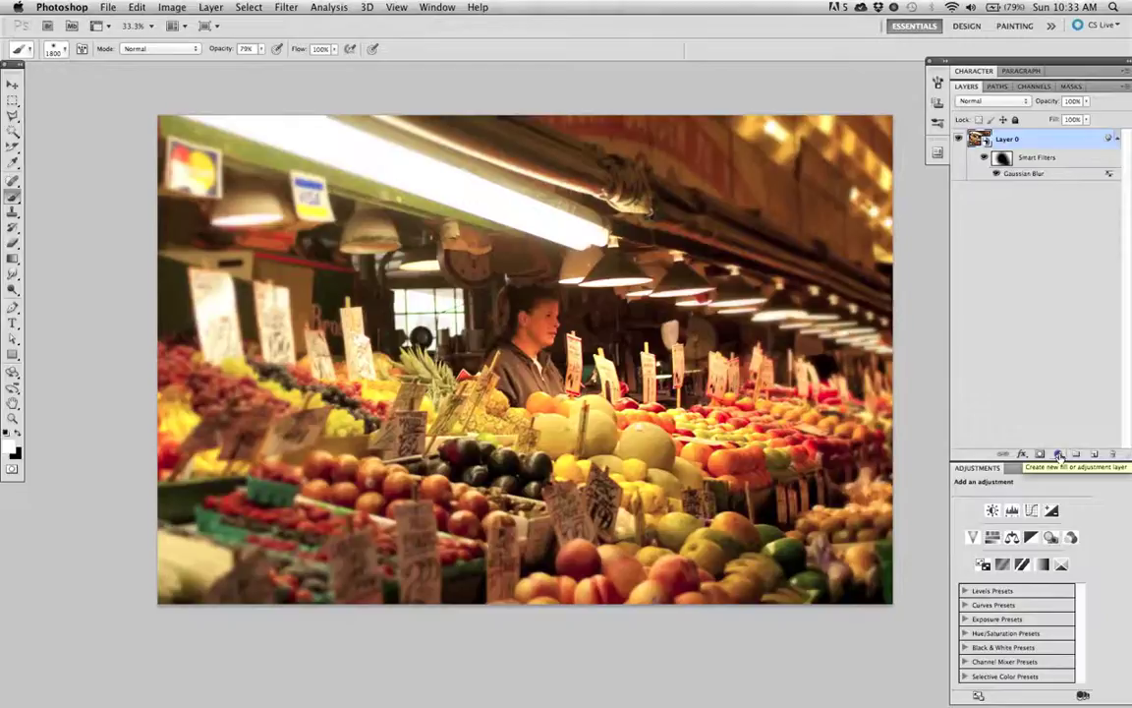
- Add a Hue/Saturation adjustment layer with Hue +4 and Saturation -27
left_click(1058, 455)
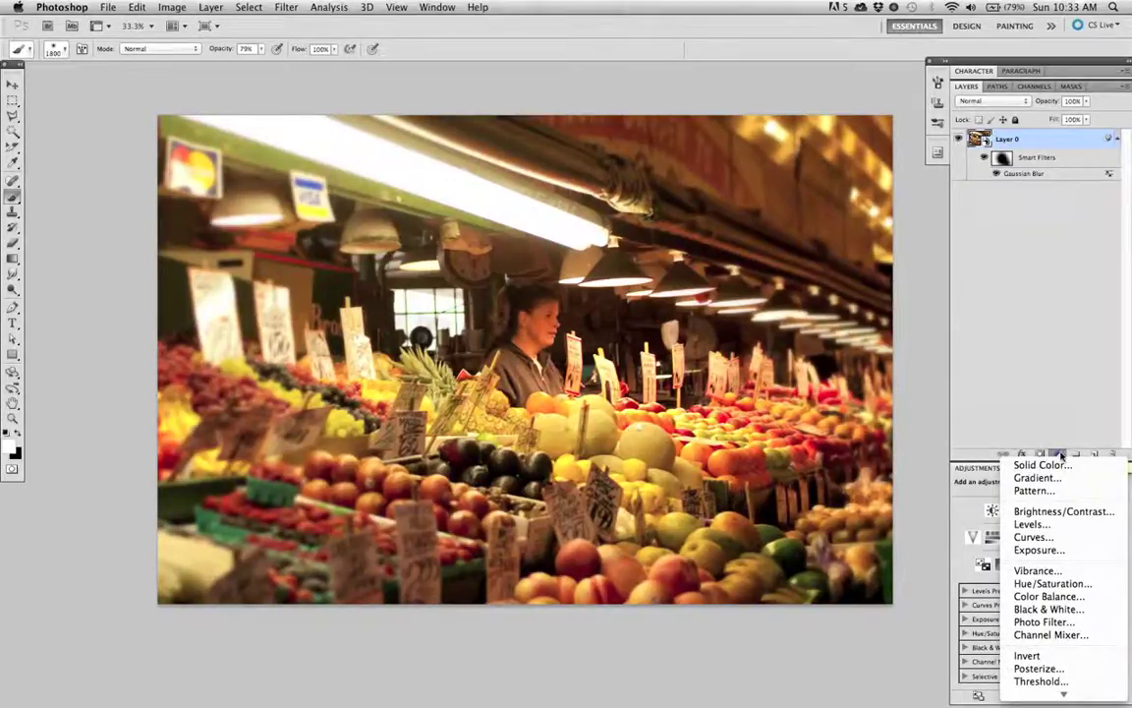
left_click(1077, 583)
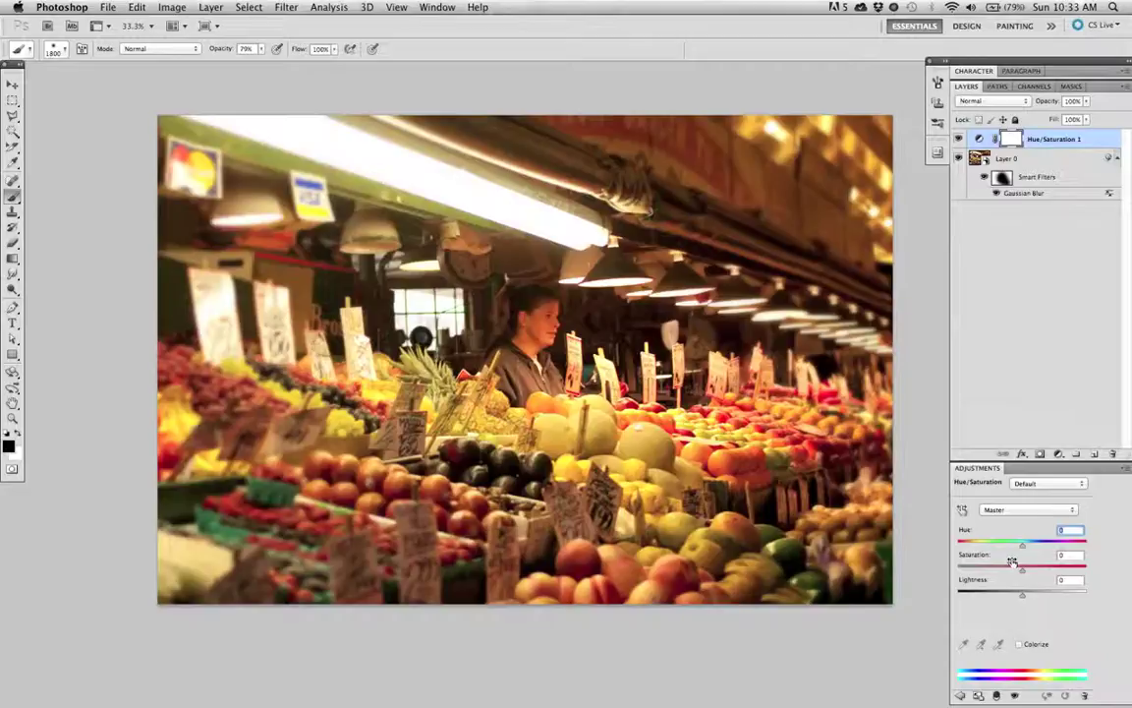
mouse_move(1020, 566)
left_mouse_down()
mouse_move(1005, 573)
mouse_move(1017, 551)
mouse_move(1005, 574)
left_mouse_up()
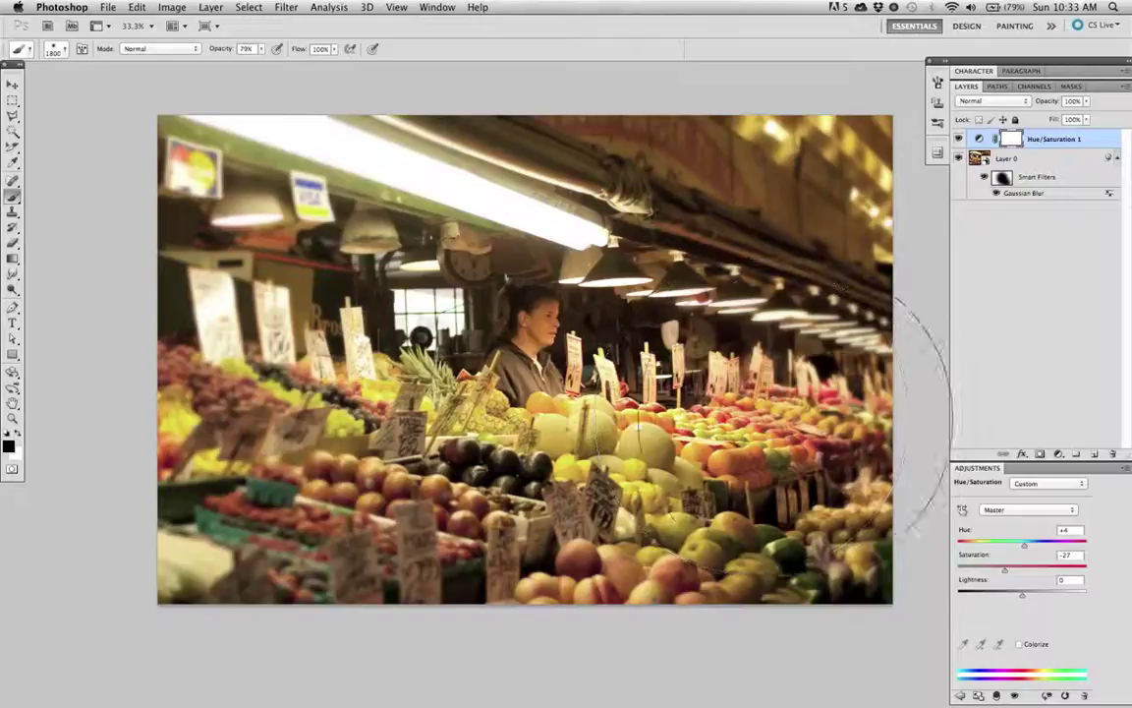
- Paint black on the Hue/Saturation layer's mask over the central fruit with a 1300 px brush to restore its original colour
left_click(1011, 140, "shift")
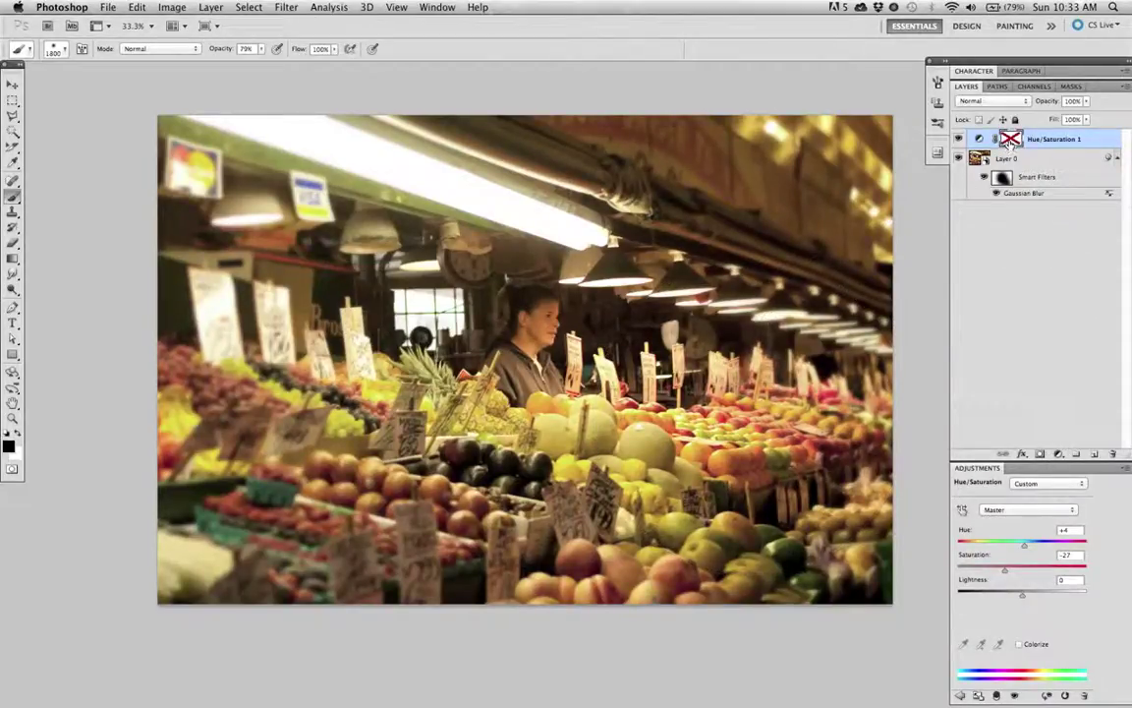
left_click(1010, 141, "shift")
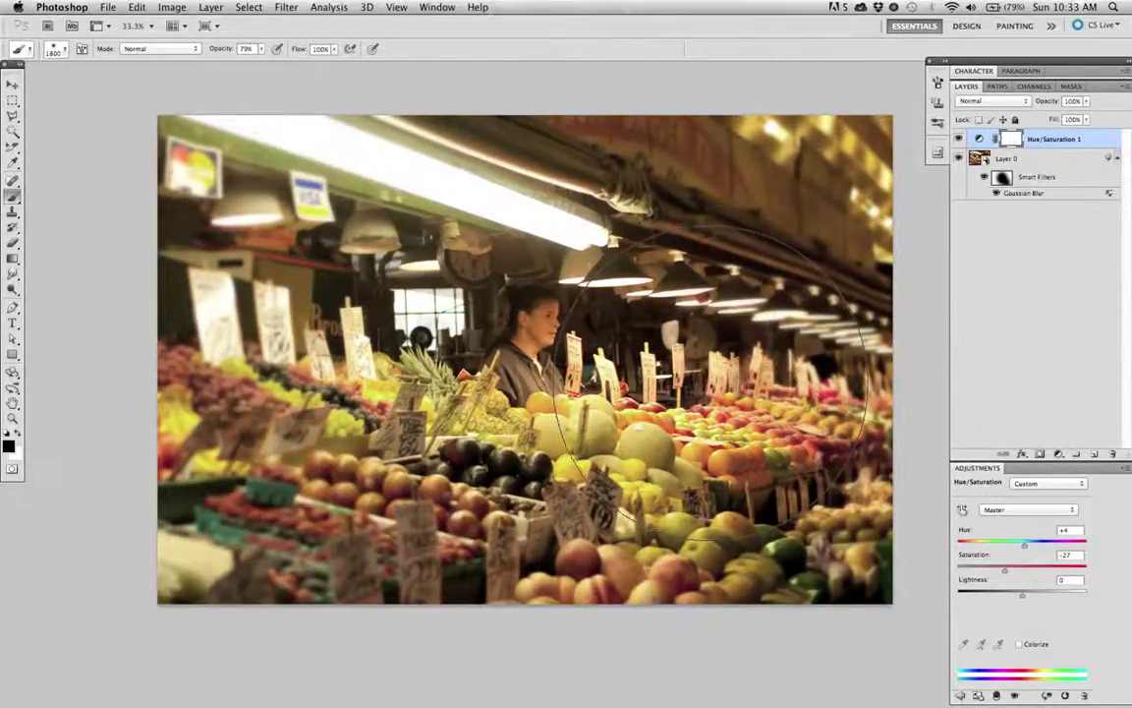
key("bracketleft")
key("bracketleft")
key("bracketleft")
key("bracketleft")
key("bracketleft")
mouse_move(686, 440)
left_mouse_down()
mouse_move(529, 409)
mouse_move(629, 404)
mouse_move(619, 418)
mouse_move(529, 430)
mouse_move(467, 395)
mouse_move(625, 400)
mouse_move(511, 386)
mouse_move(550, 430)
left_mouse_up()
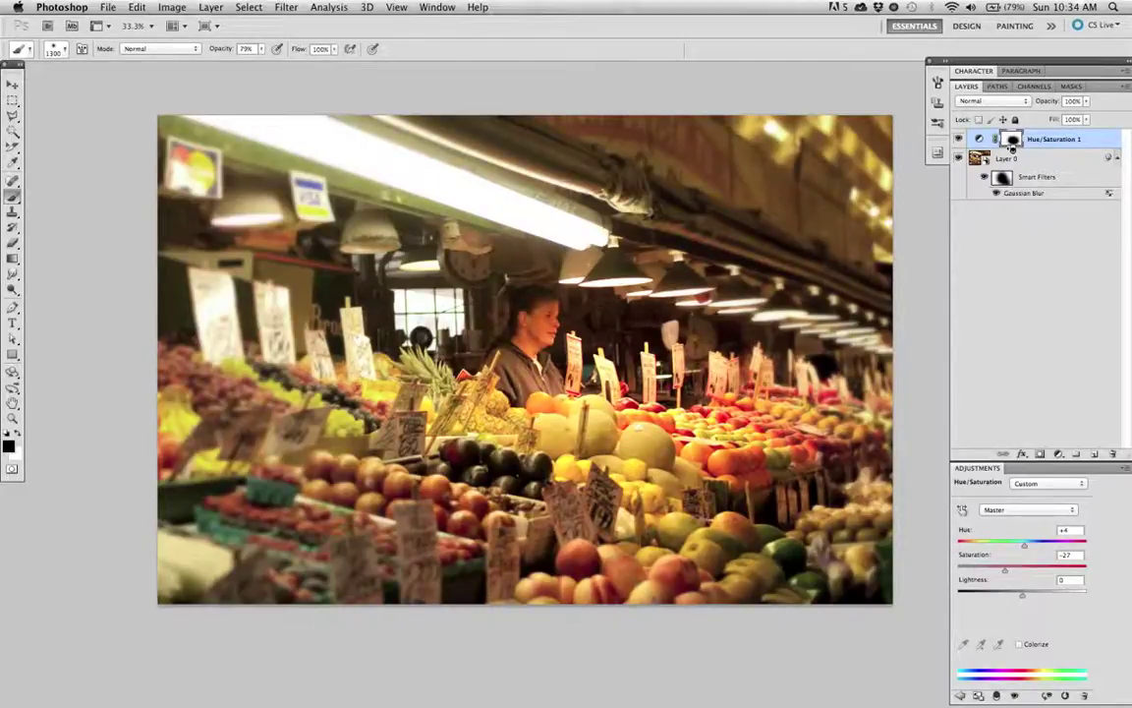
- Clip the Hue/Saturation adjustment layer to Layer 0 and make Layer 0 the active layer
left_click(1012, 149, "alt")
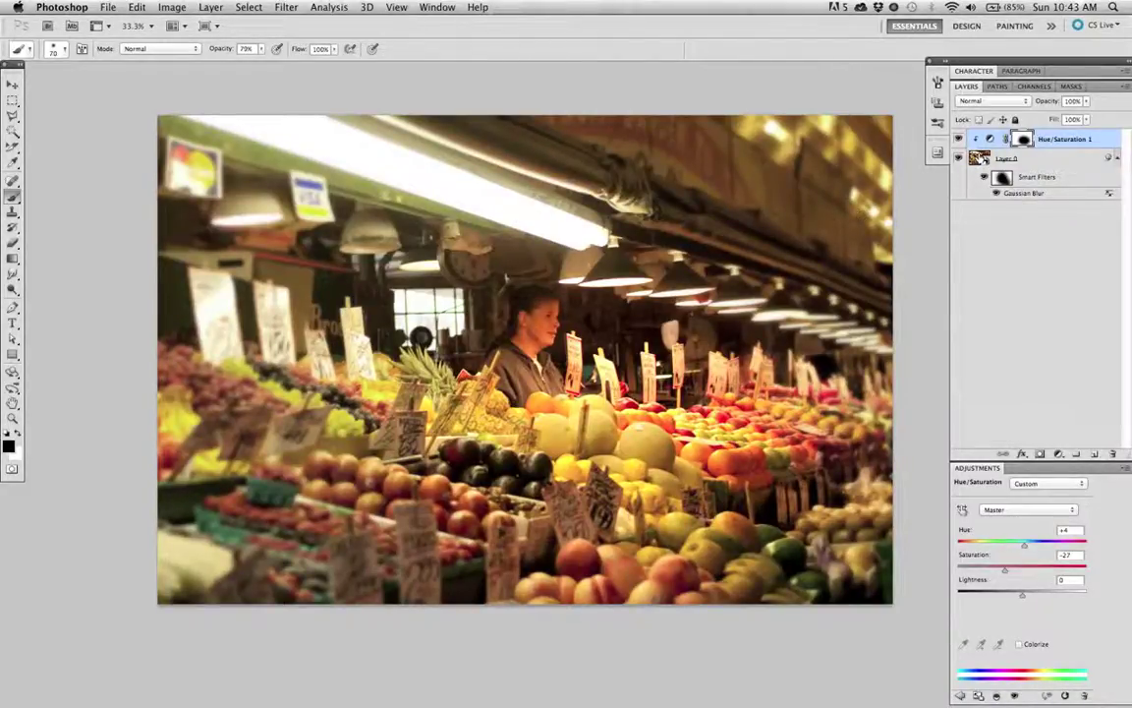
left_click(978, 157)
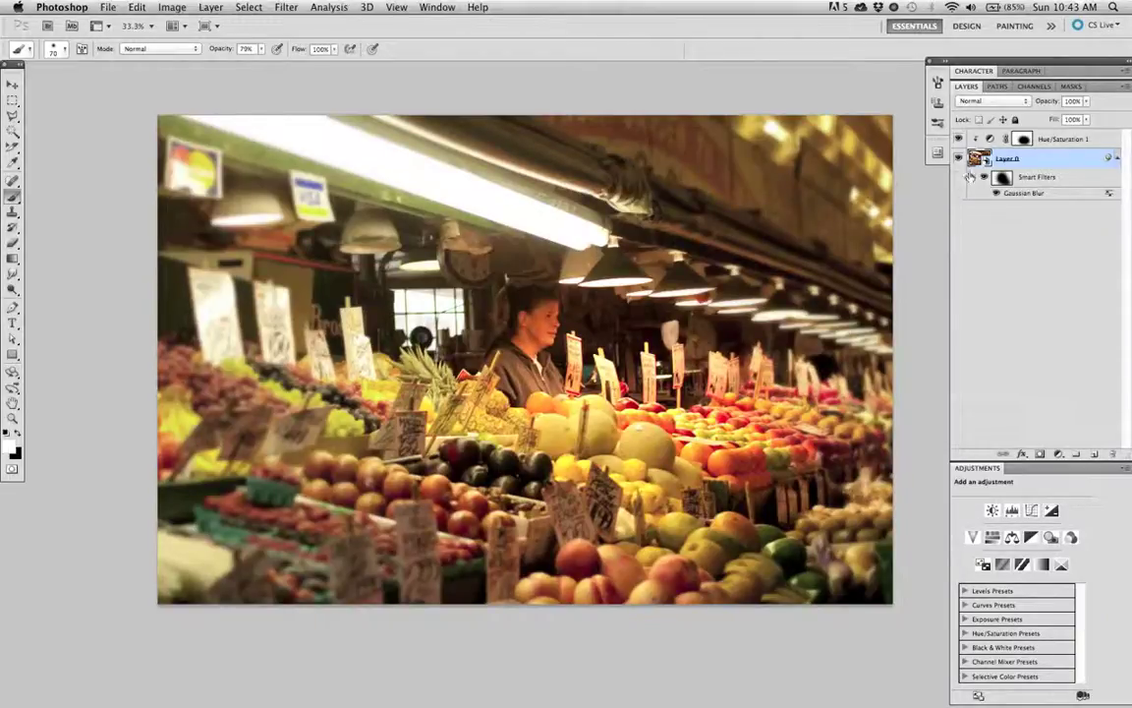
- Add a new layer above the Hue/Saturation adjustment and fill it with 50% Gray in Normal mode at 100% opacity
left_click(1048, 144)
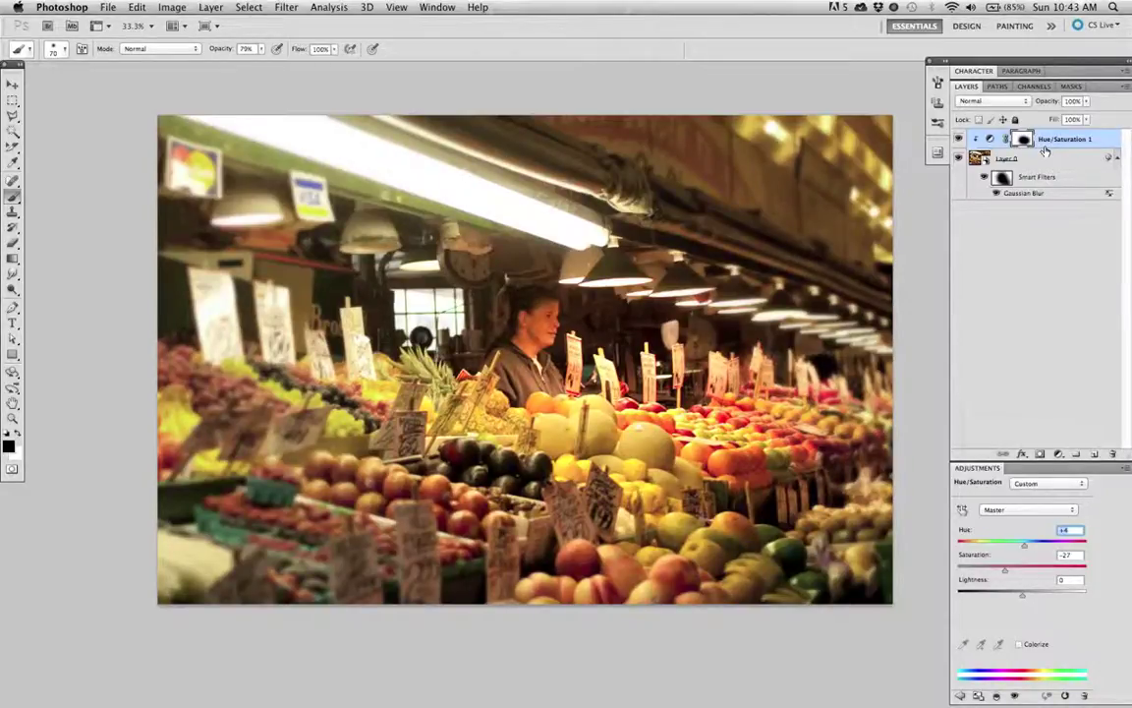
key("super+shift+n")
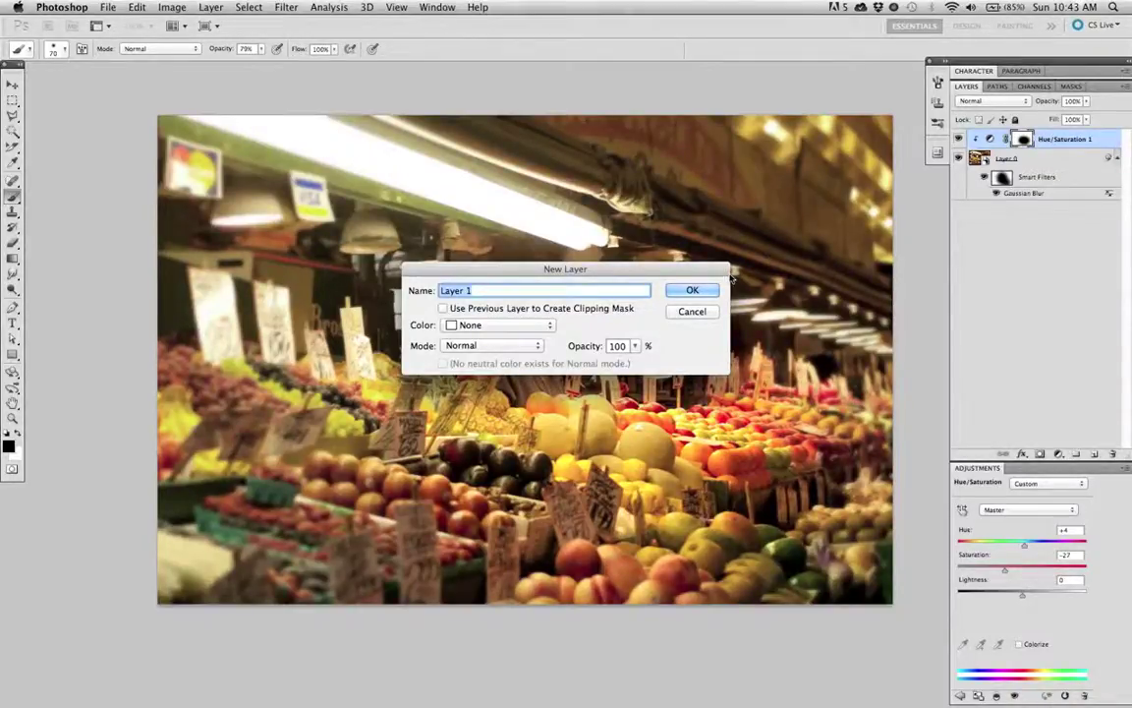
key("Return")
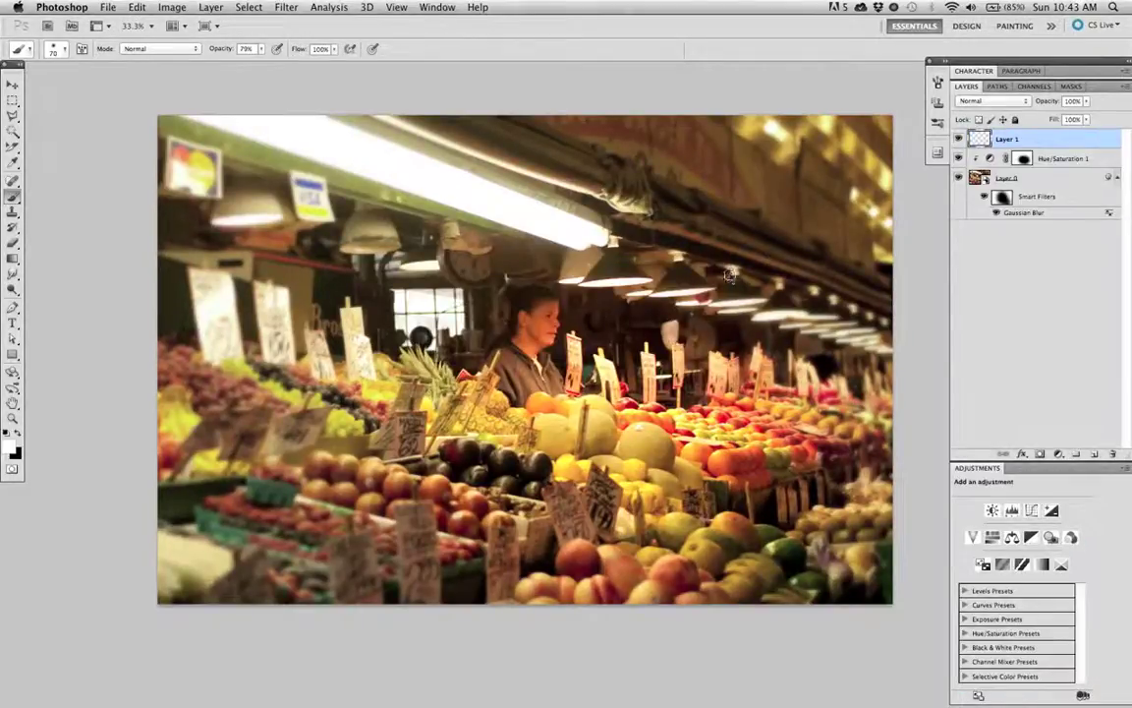
left_click(136, 7)
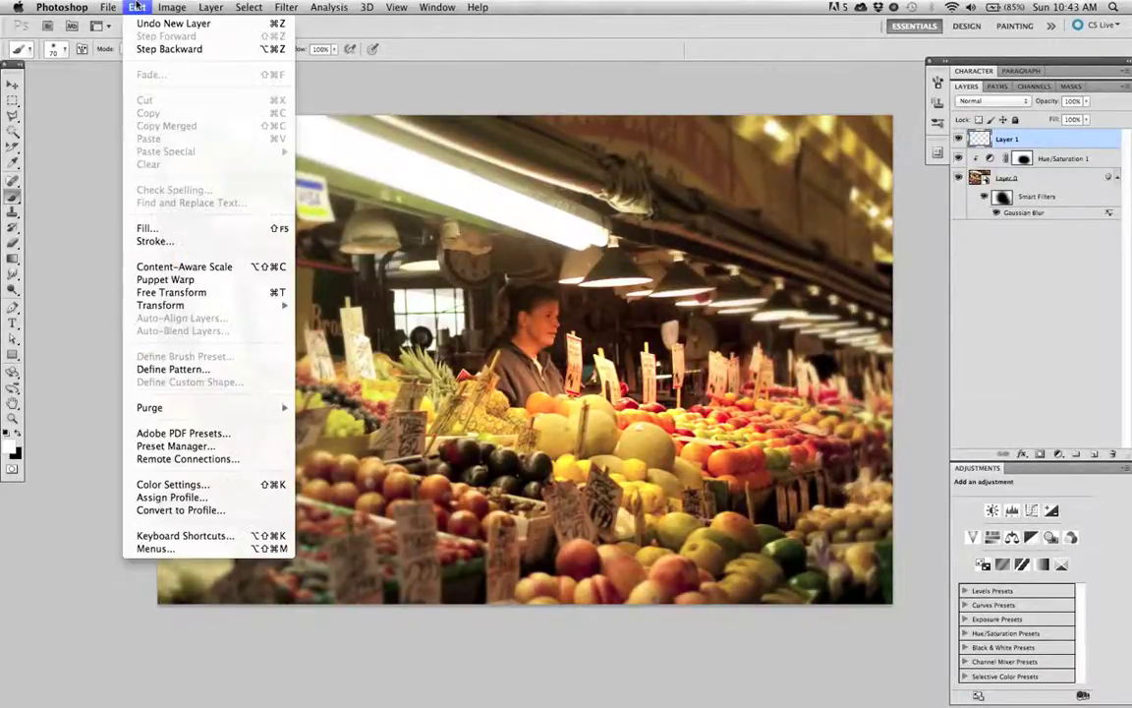
left_click(201, 230)
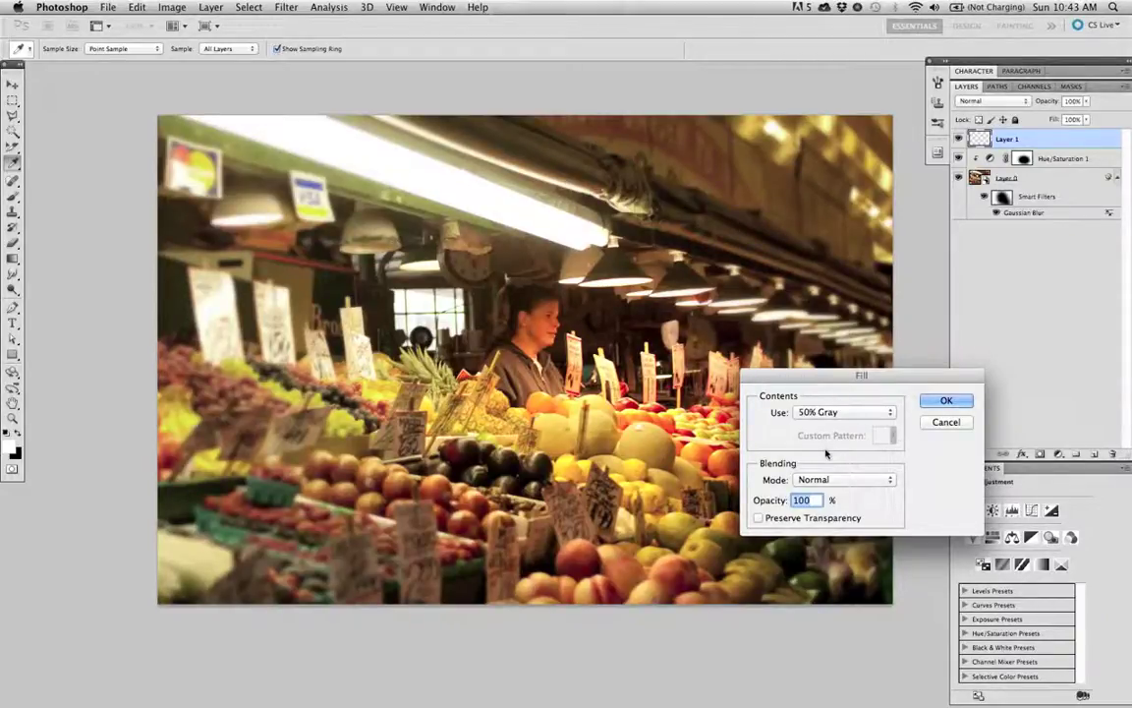
left_click(945, 402)
key("b")
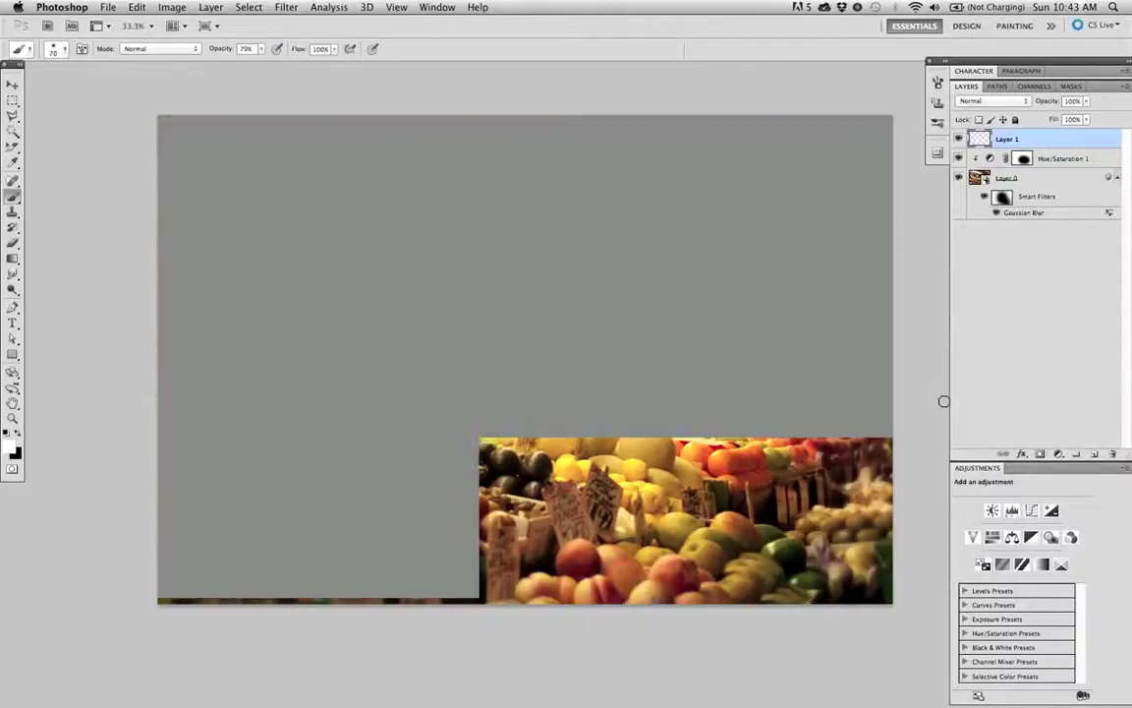
- Apply Add Noise to the gray layer with an amount of about 64%, Gaussian distribution and Monochromatic on
left_click(285, 7)
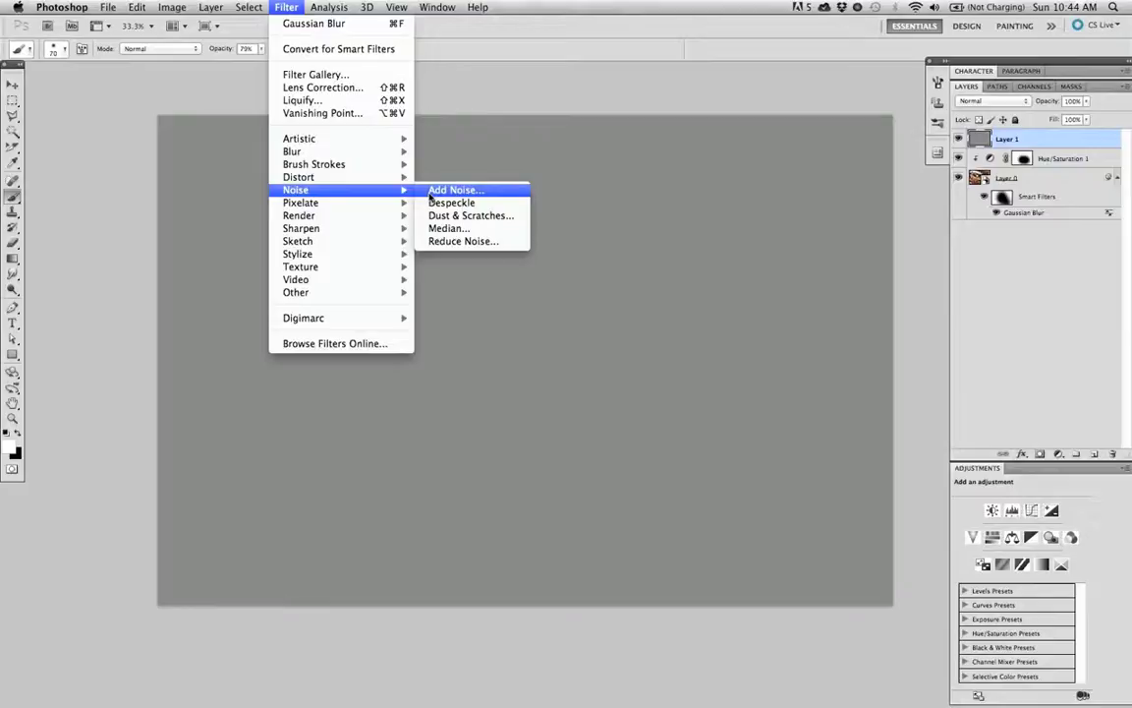
left_click(450, 190)
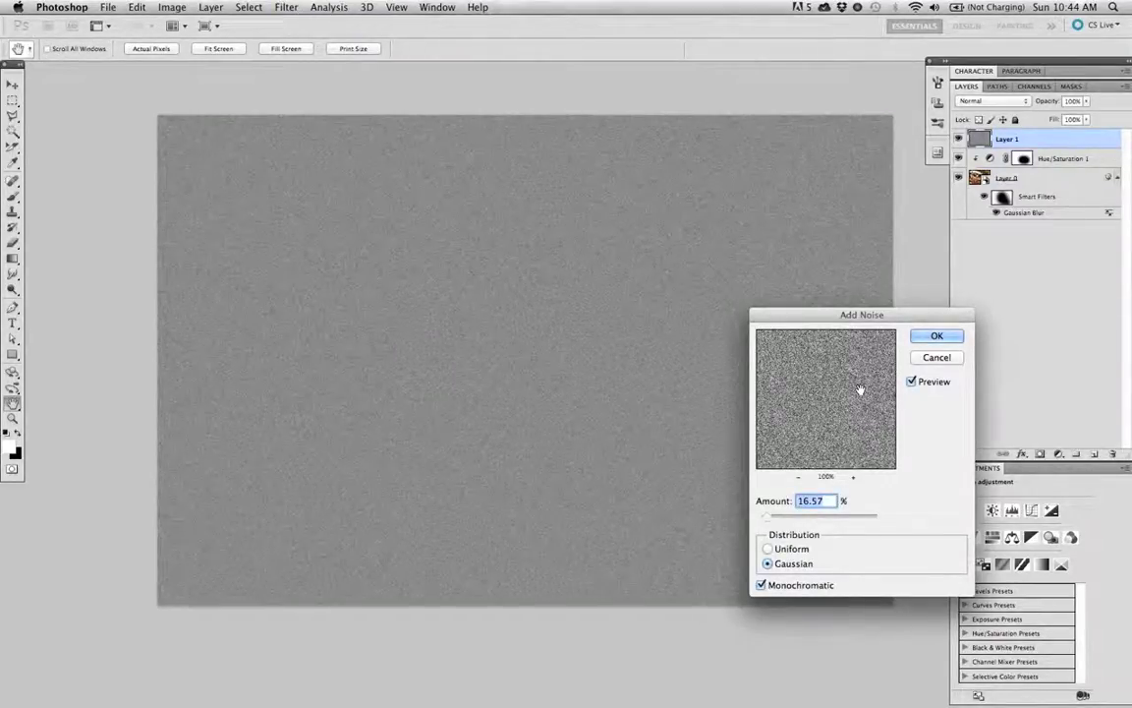
left_click_drag(768, 515, 781, 517)
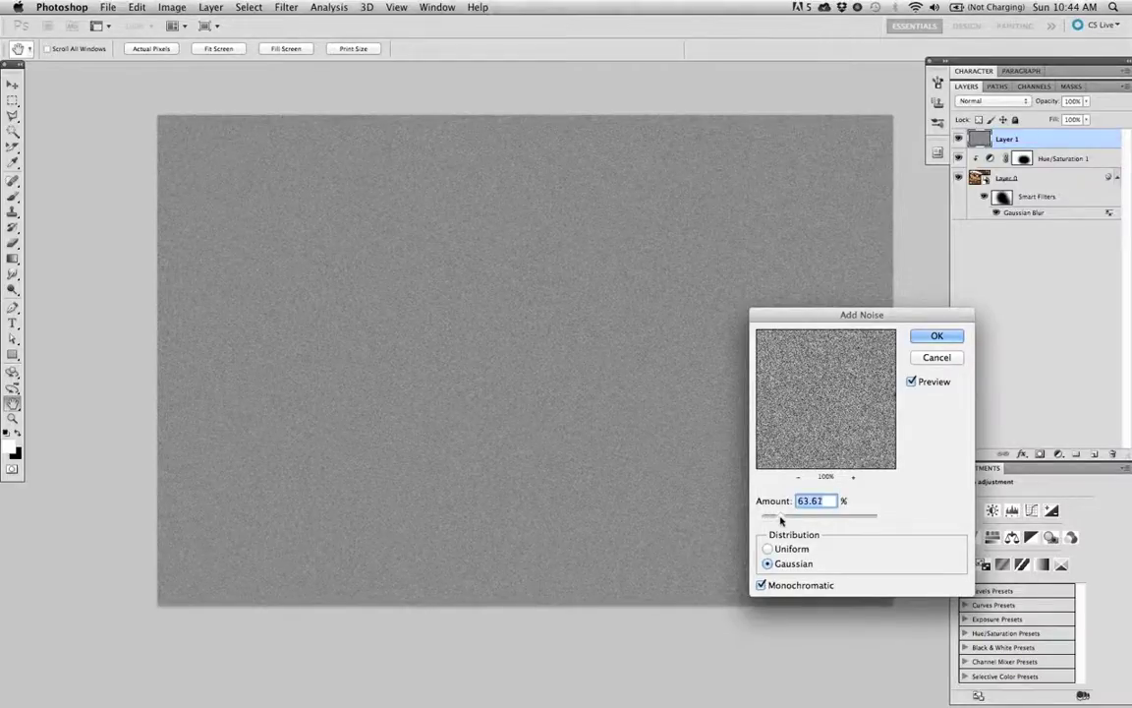
left_click(936, 338)
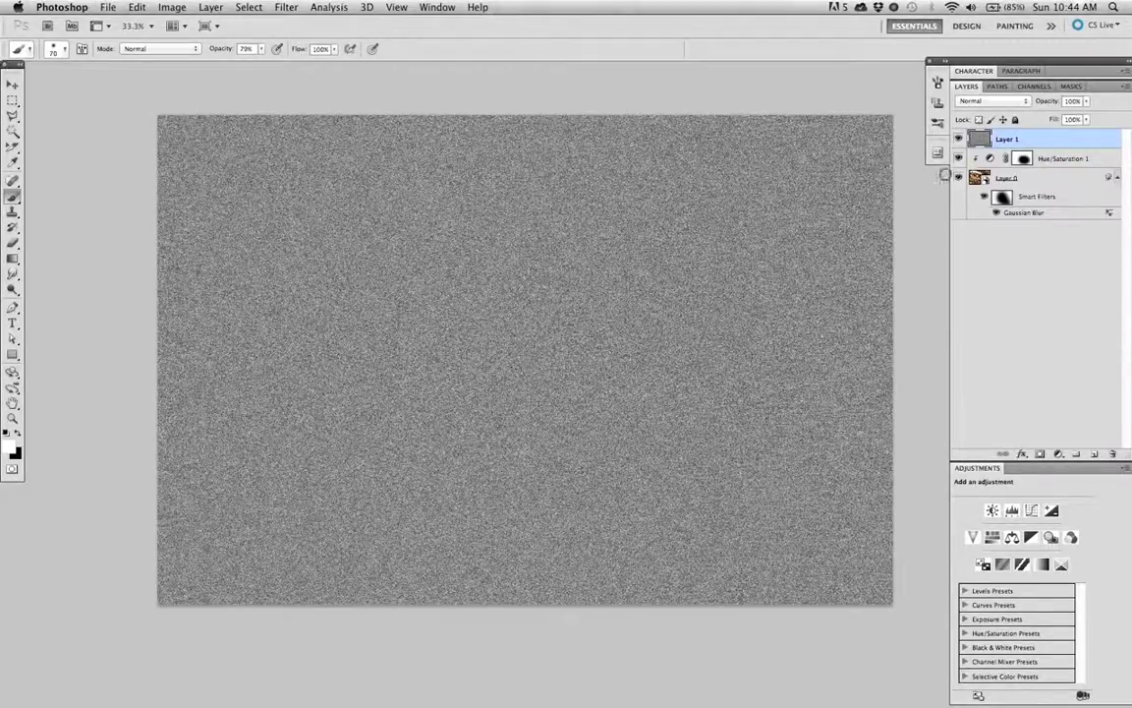
- Set the noise layer's blend mode to Overlay and its opacity to 49%
left_click(1014, 103)
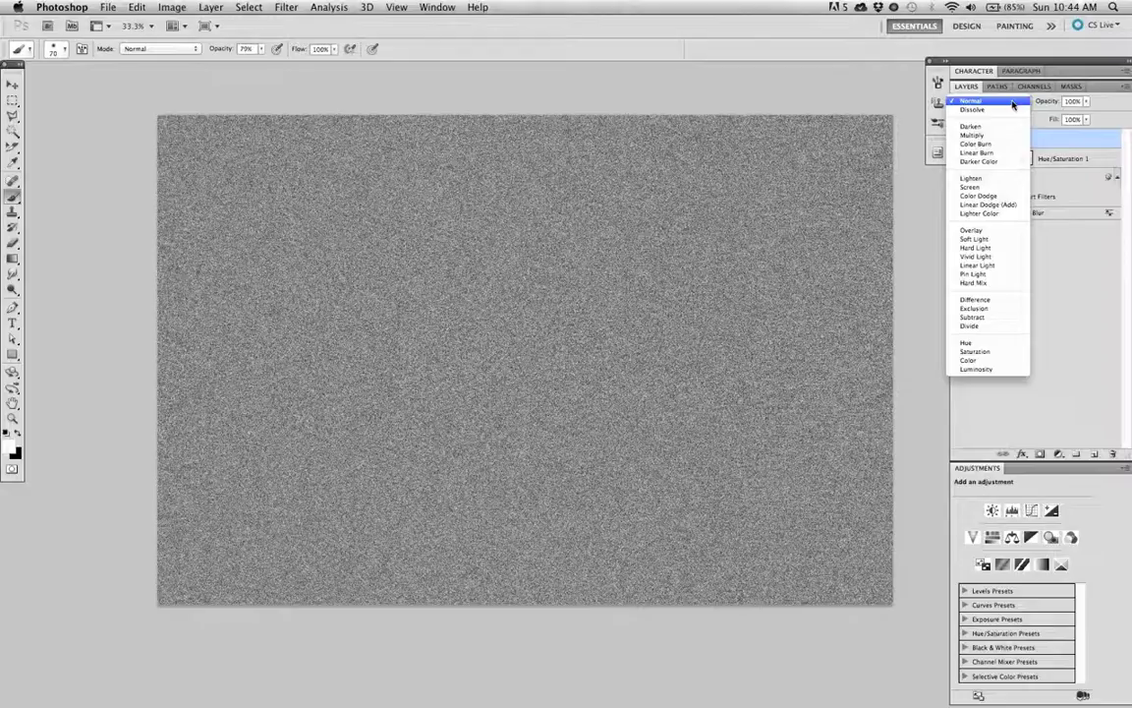
left_click(1002, 231)
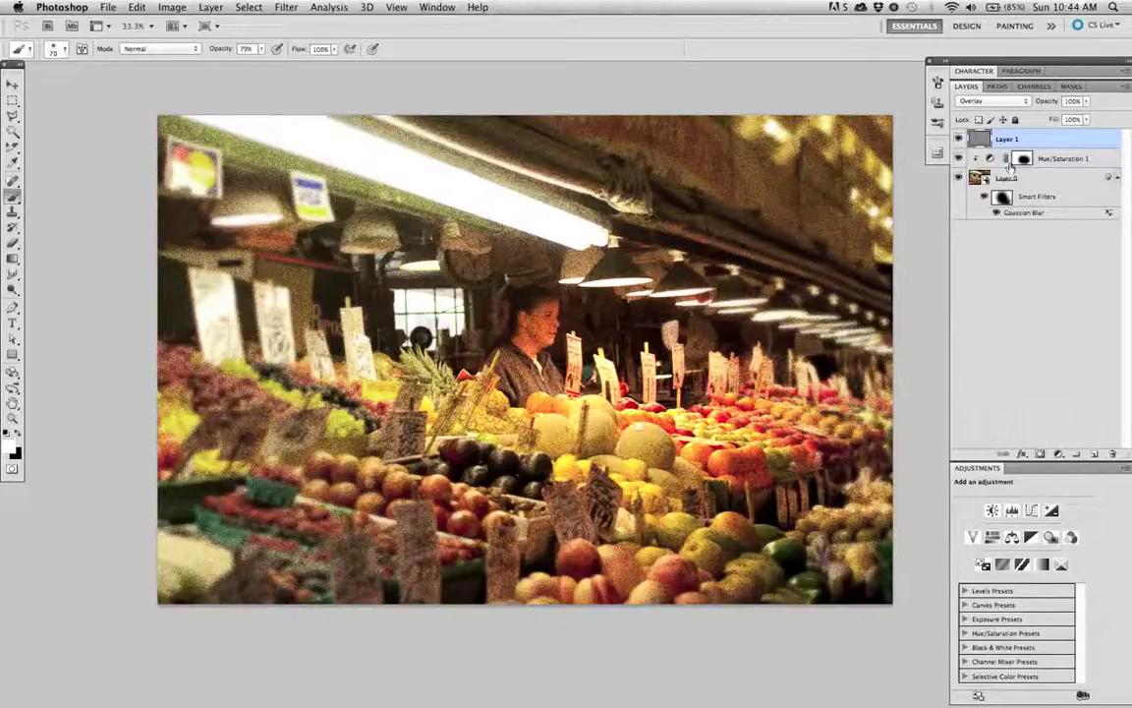
mouse_move(1050, 104)
left_mouse_down()
mouse_move(1032, 102)
mouse_move(1048, 106)
left_mouse_up()
- Mask the grain off the woman and nearby fruit with a 1400 px black brush on a new noise-layer mask, and toggle the layer to compare
left_click(1038, 455)
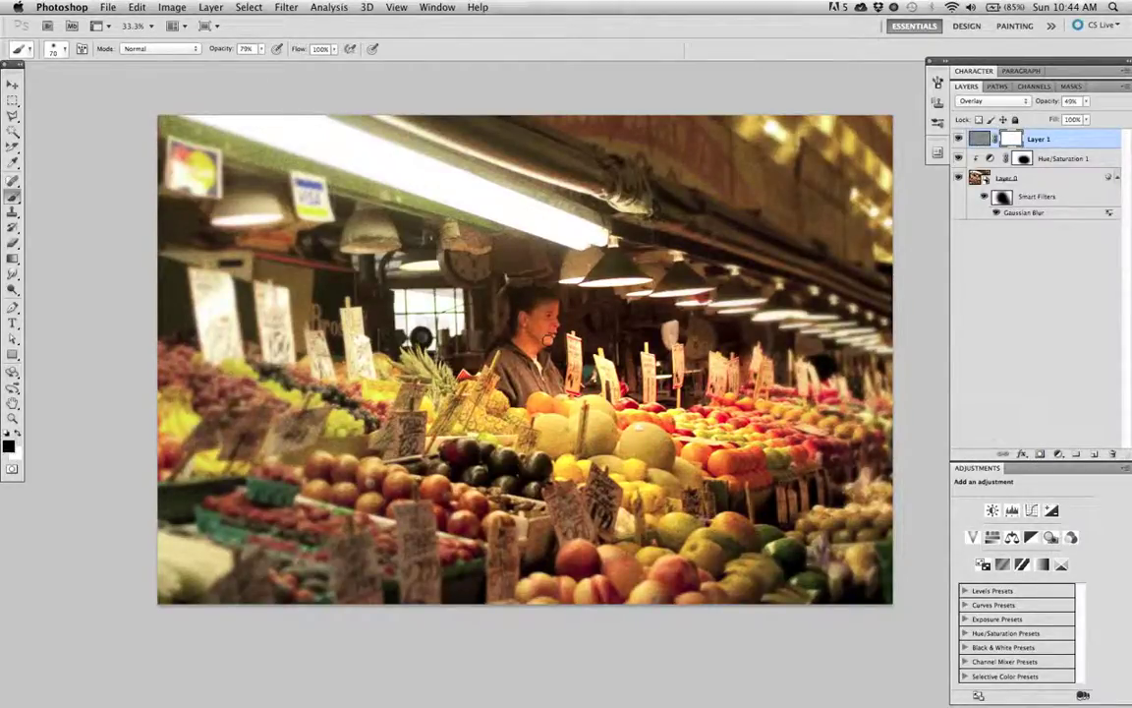
key("bracketright")
key("bracketright")
key("bracketright")
key("bracketright")
key("bracketright")
key("bracketright")
key("bracketright")
key("bracketright")
key("bracketright")
key("bracketright")
key("bracketright")
key("bracketright")
key("bracketright")
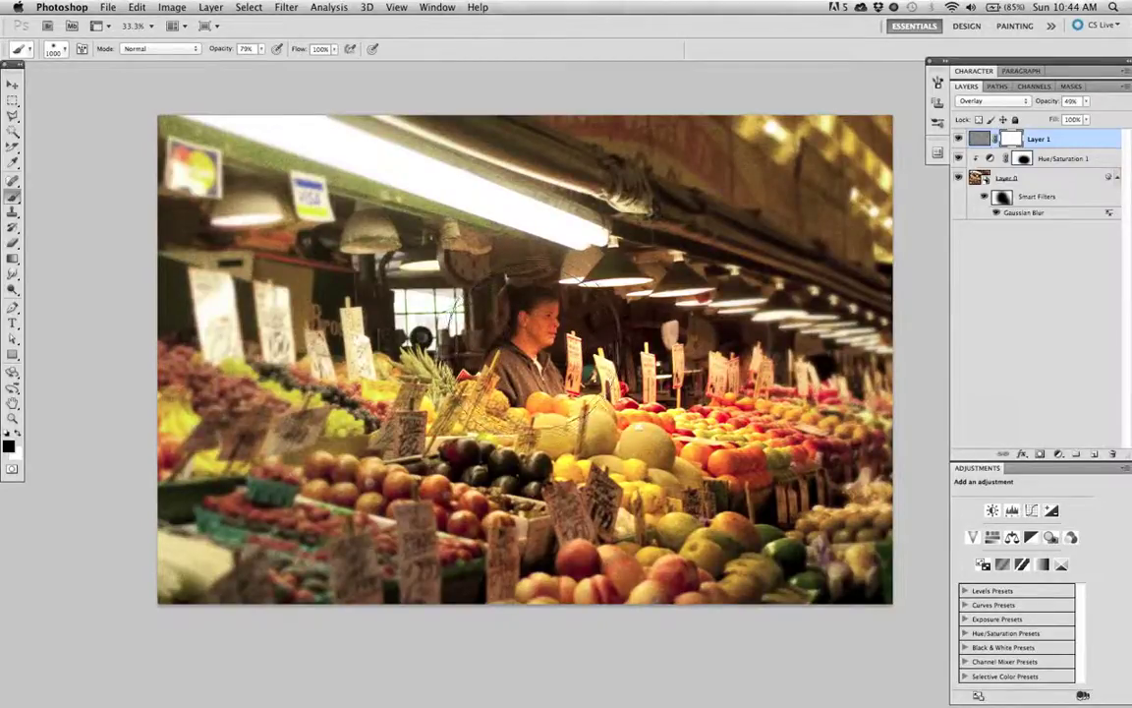
key("bracketright")
key("bracketright")
key("bracketright")
key("bracketright")
left_click(540, 283)
left_click(531, 393)
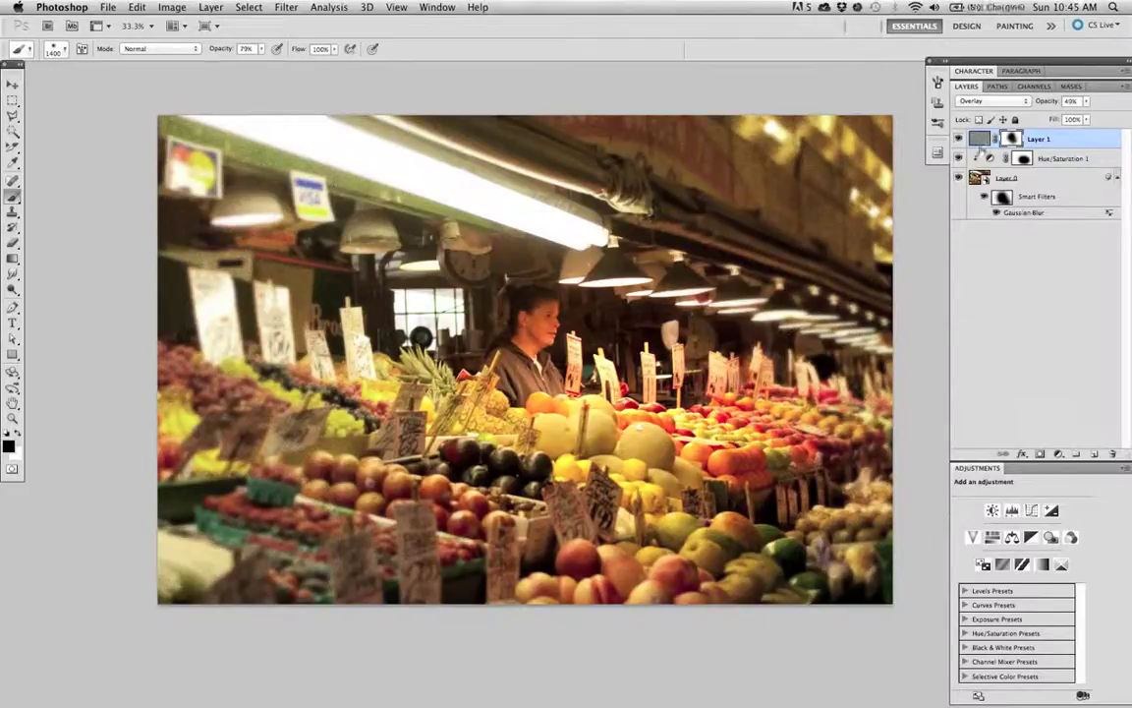
left_click(958, 140)
left_click(959, 141)
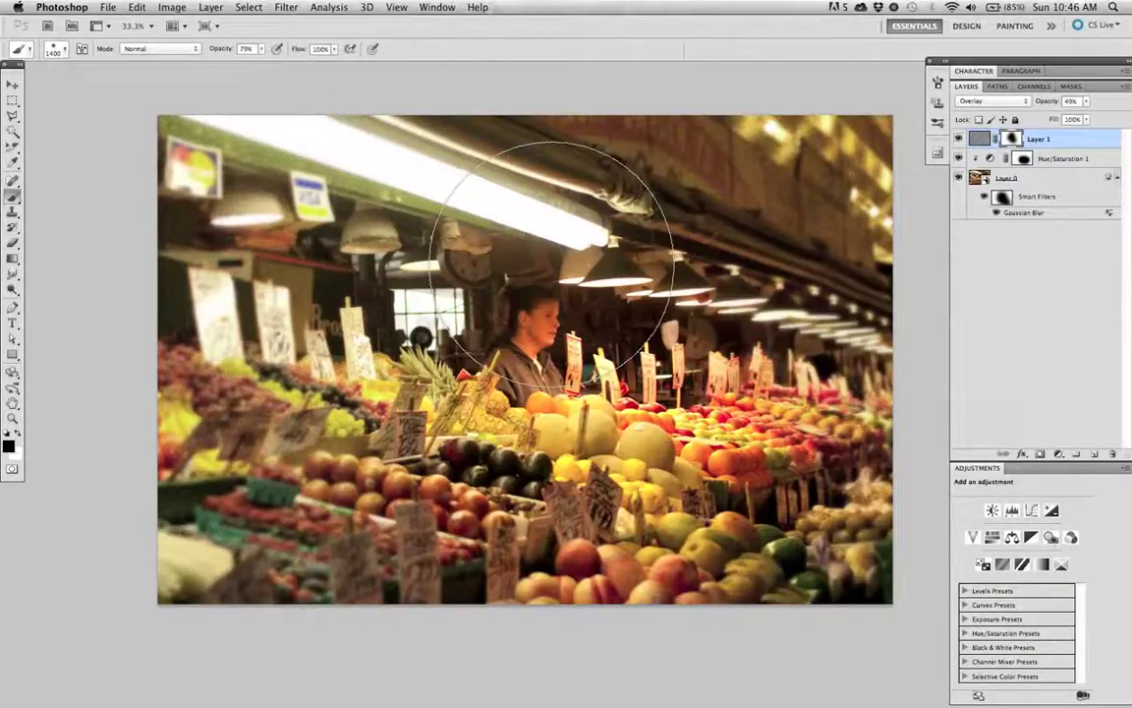
- Create a new layer and stamp white splatter in the photo's two lower corners with the 1583 px splatter brush
key("super+shift+n")
key("Return")
key("x")
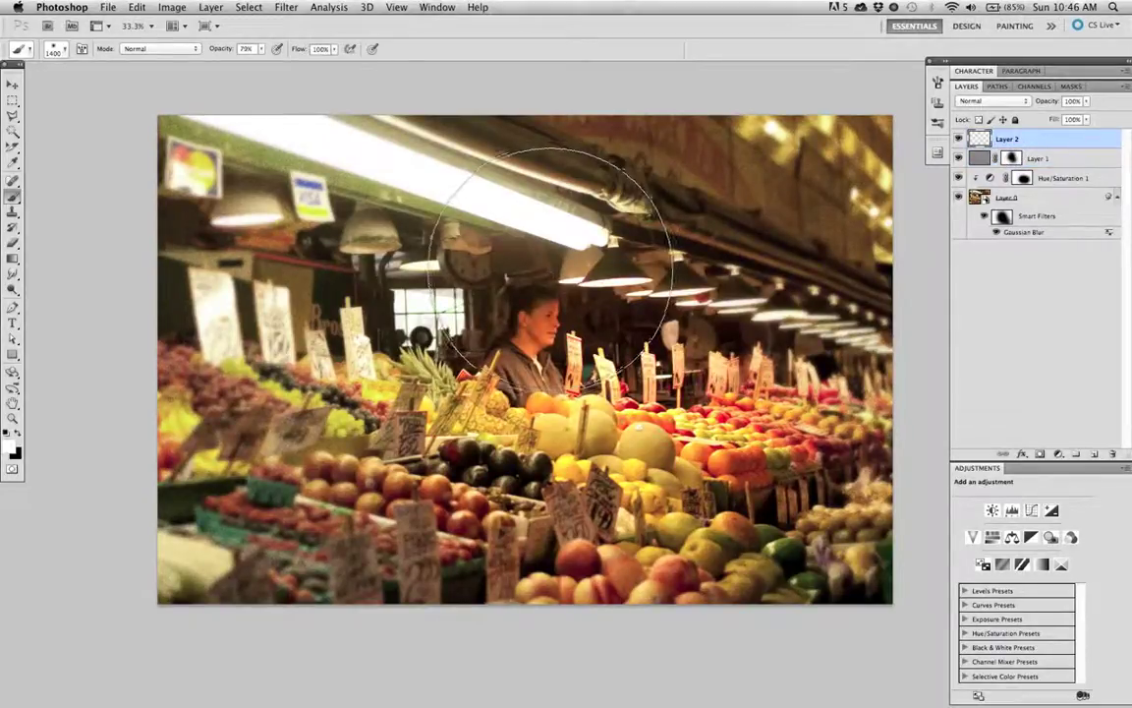
right_click(555, 295)
scroll(644, 418, "down", 5)
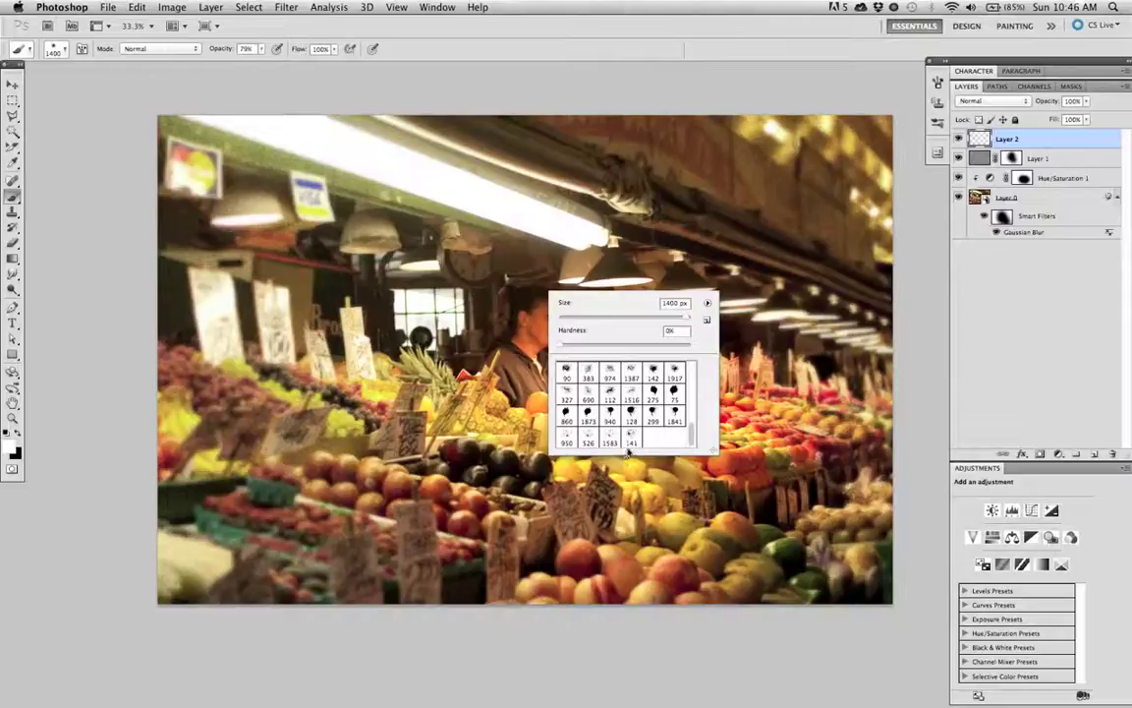
left_click(609, 442)
left_click(324, 346)
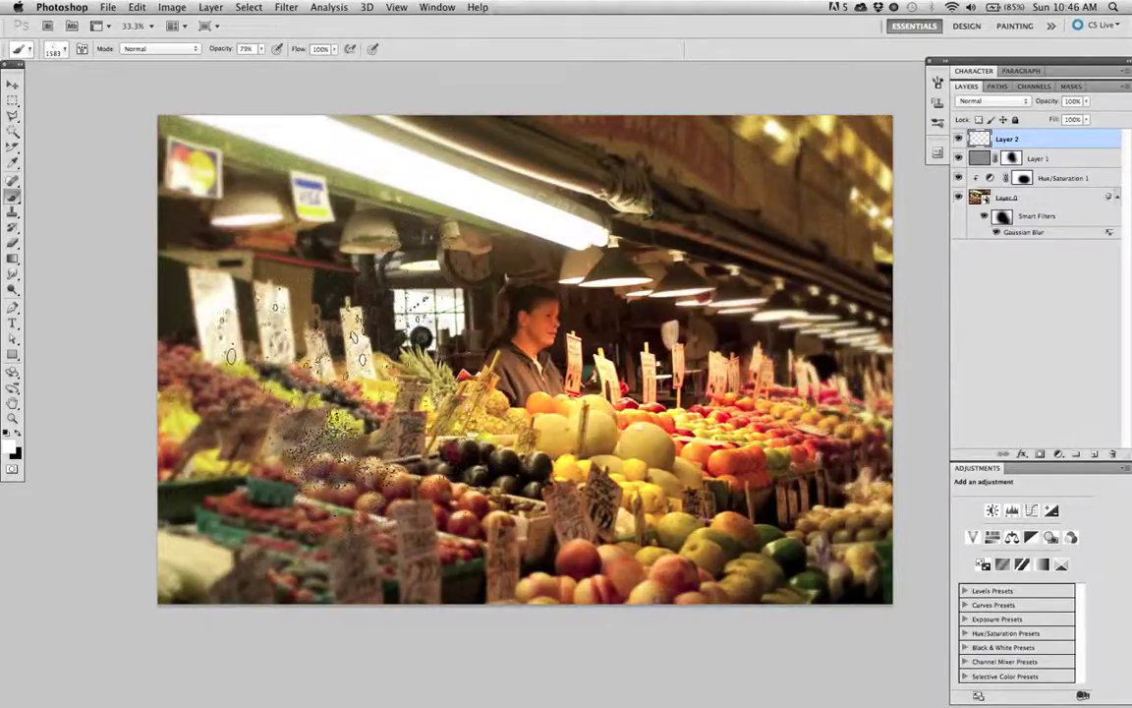
left_click(203, 518)
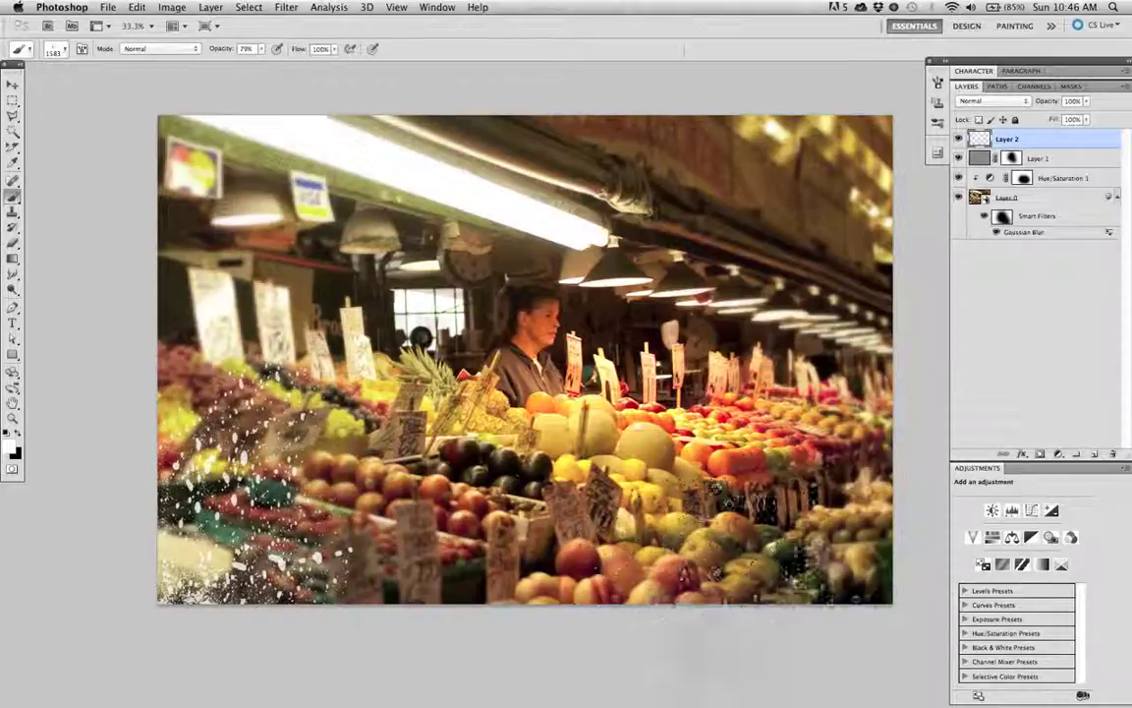
left_click(800, 548)
- Stamp white splatter in the photo's upper-right corner with the 526 px splatter brush
right_click(803, 550)
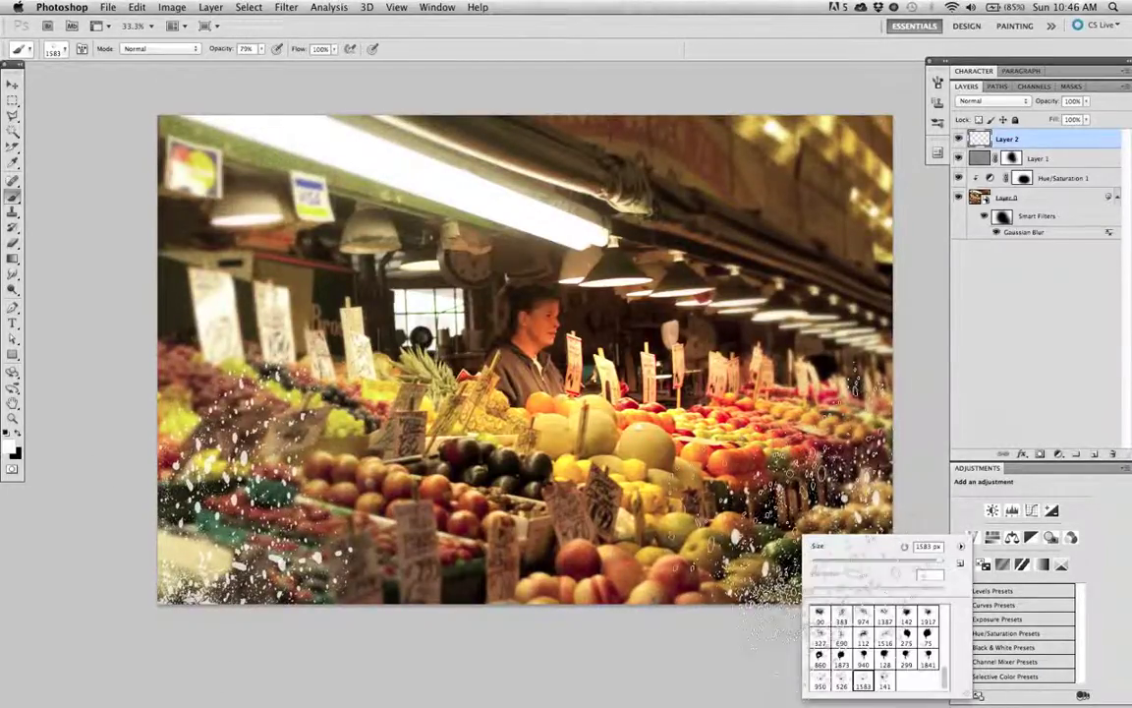
left_click(843, 683)
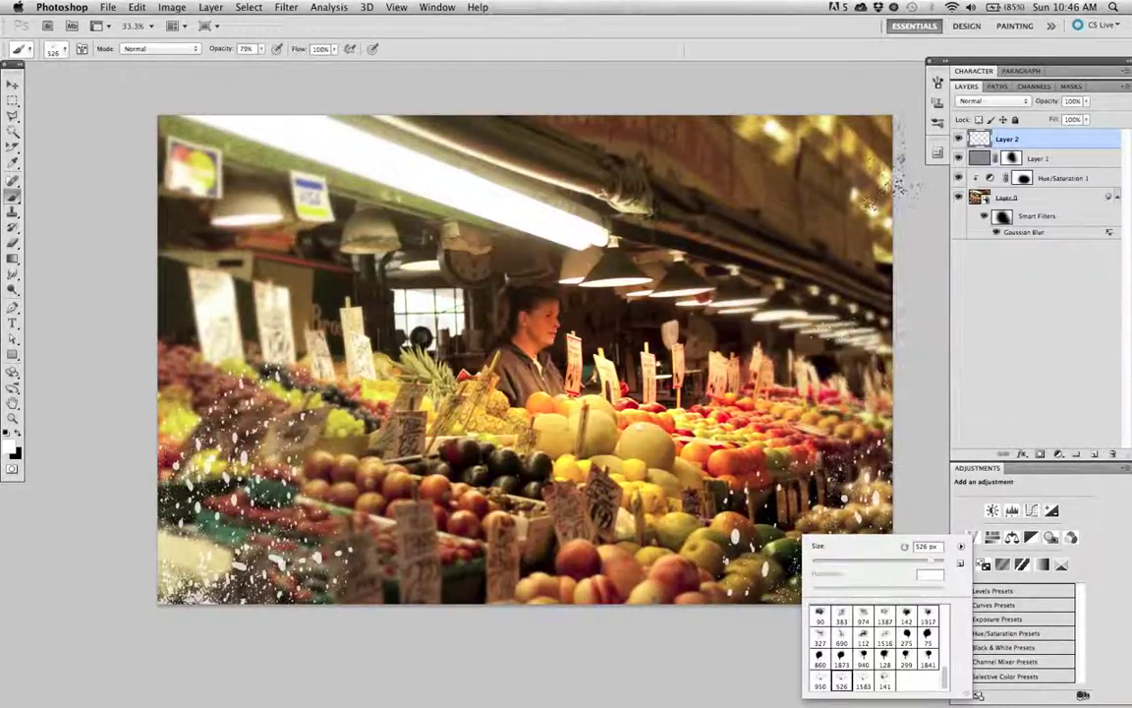
left_click(869, 146)
- Stamp white splatter in all four corners and along the lower edge of the photo with the 1516 px splatter brush
right_click(750, 628)
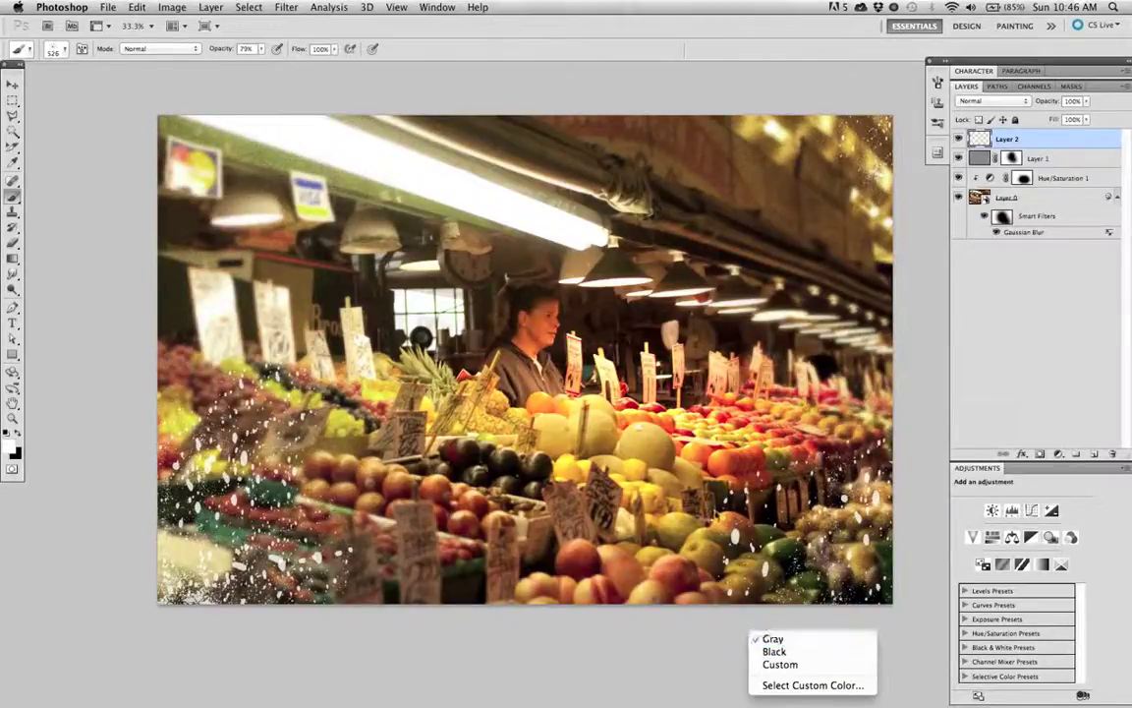
left_click(715, 512)
right_click(722, 513)
left_click(806, 614)
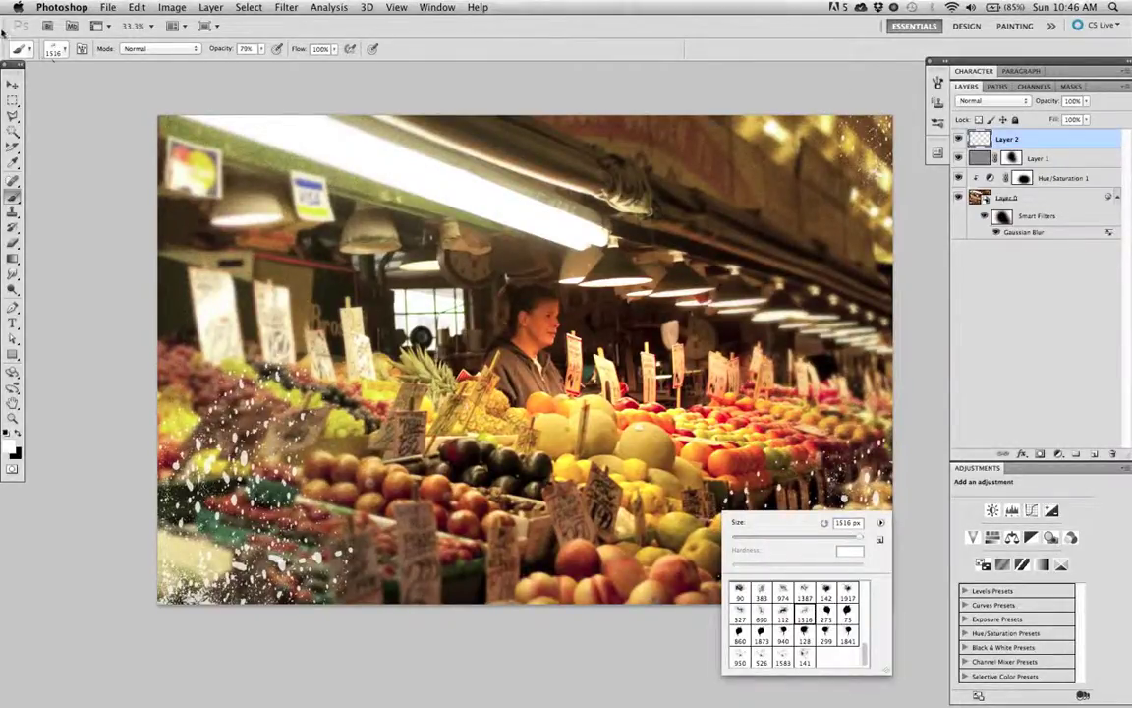
left_click(148, 221)
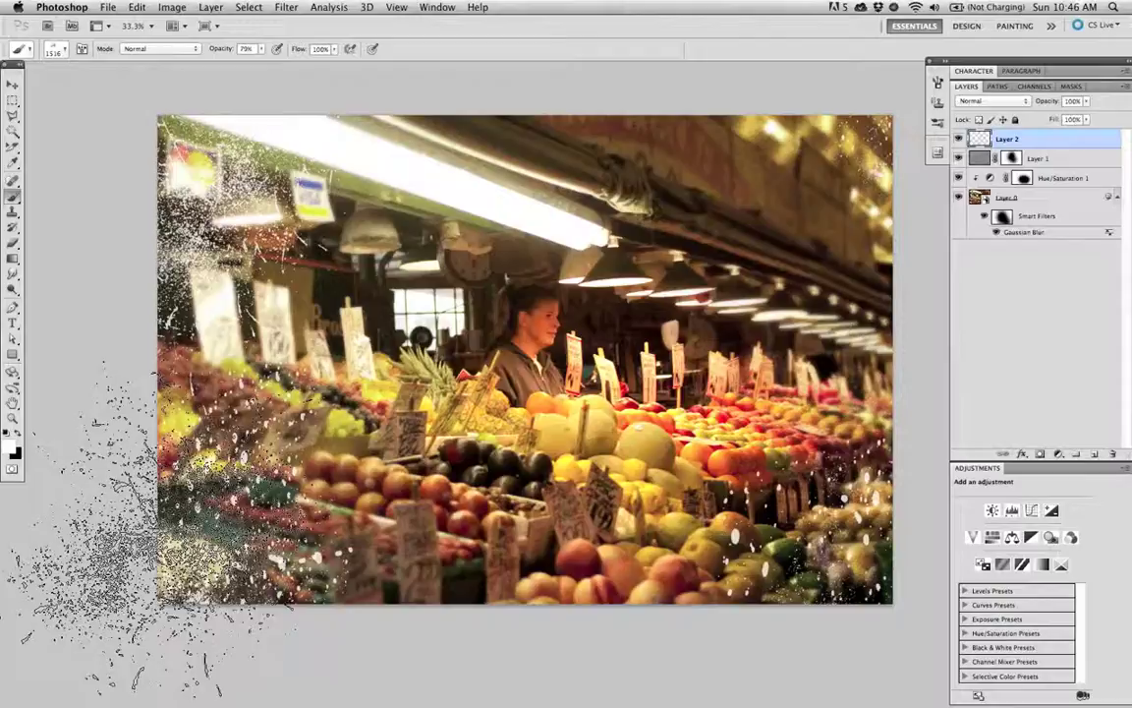
left_click(175, 550)
left_click(918, 551)
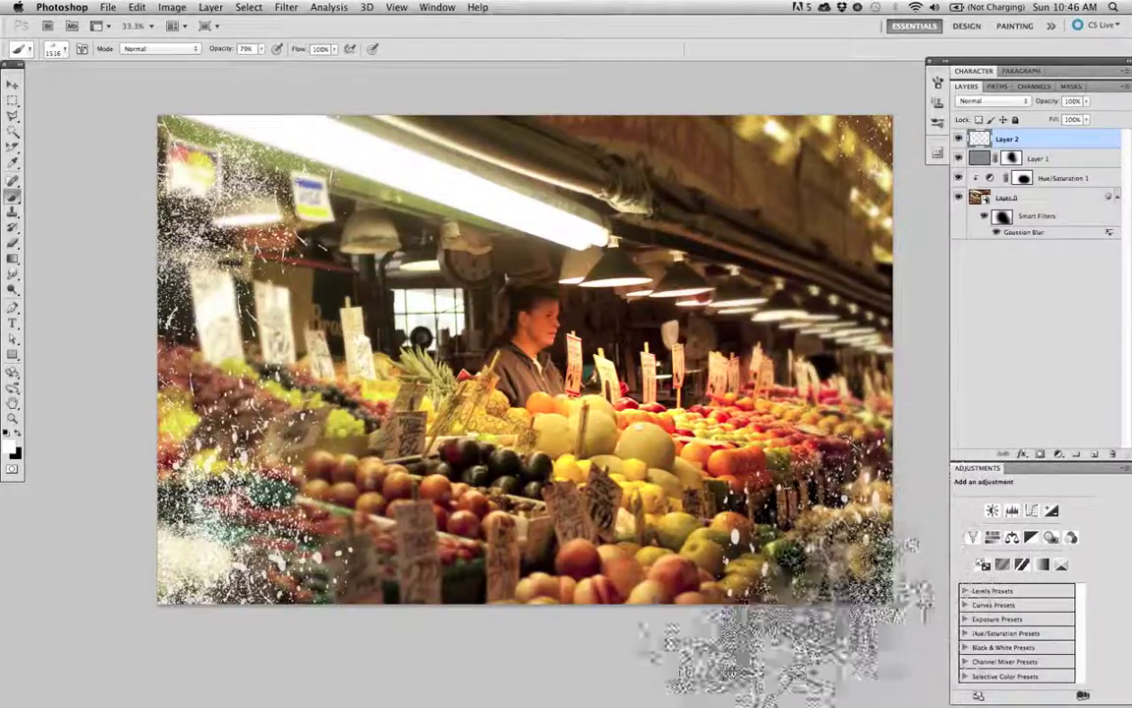
left_click(687, 570)
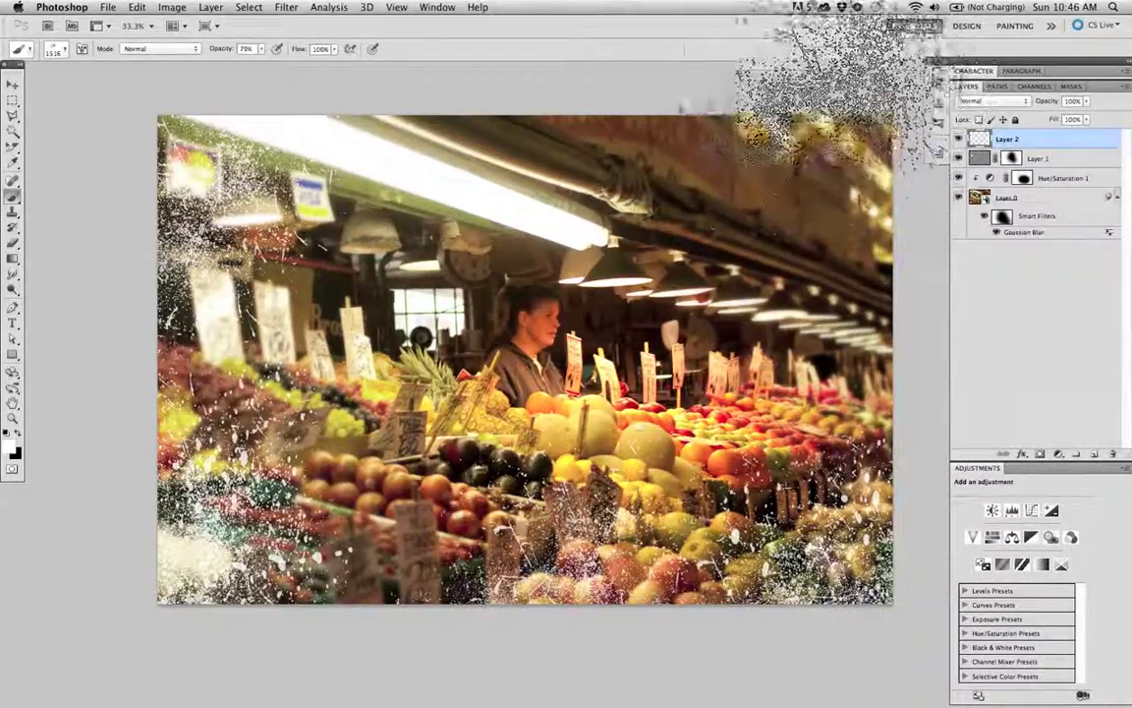
left_click(816, 128)
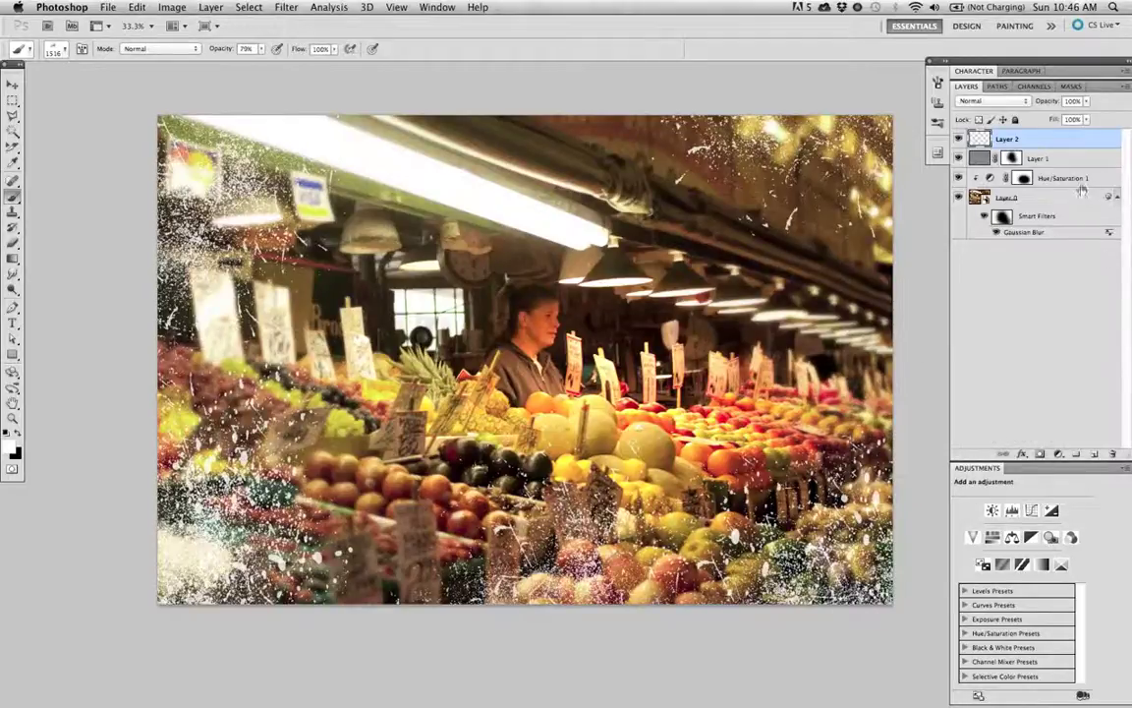
- Set the splatter layer to Overlay at 58% opacity, and toggle its visibility to compare the result
left_click(1022, 101)
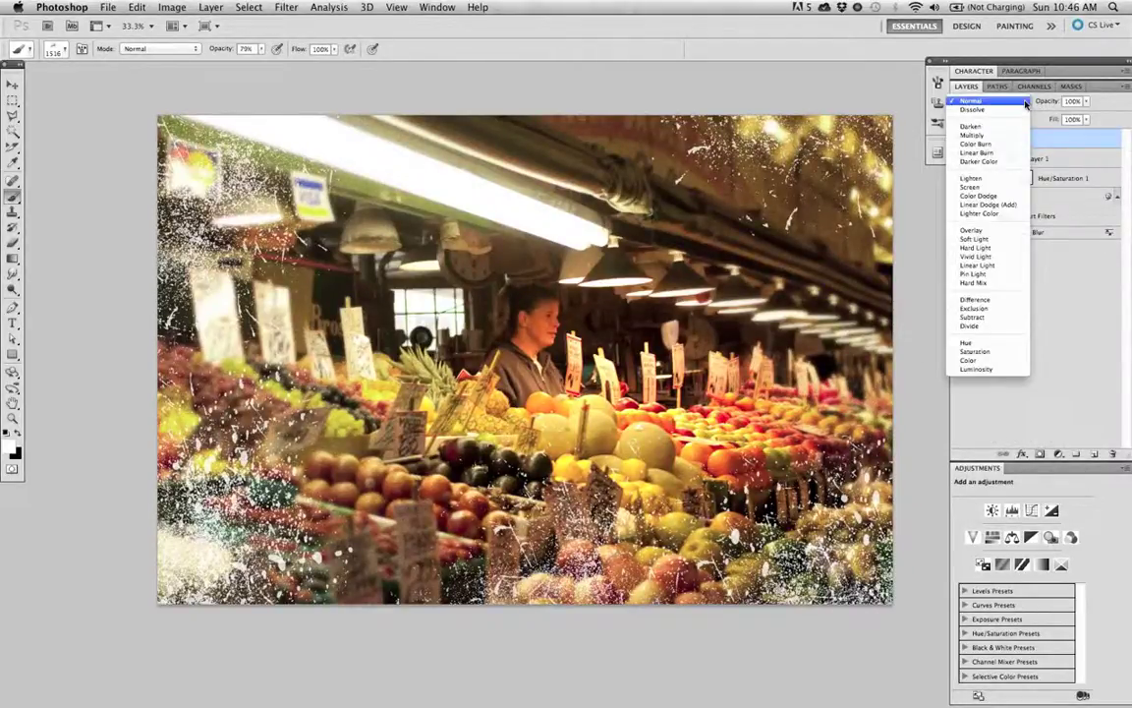
left_click(1012, 216)
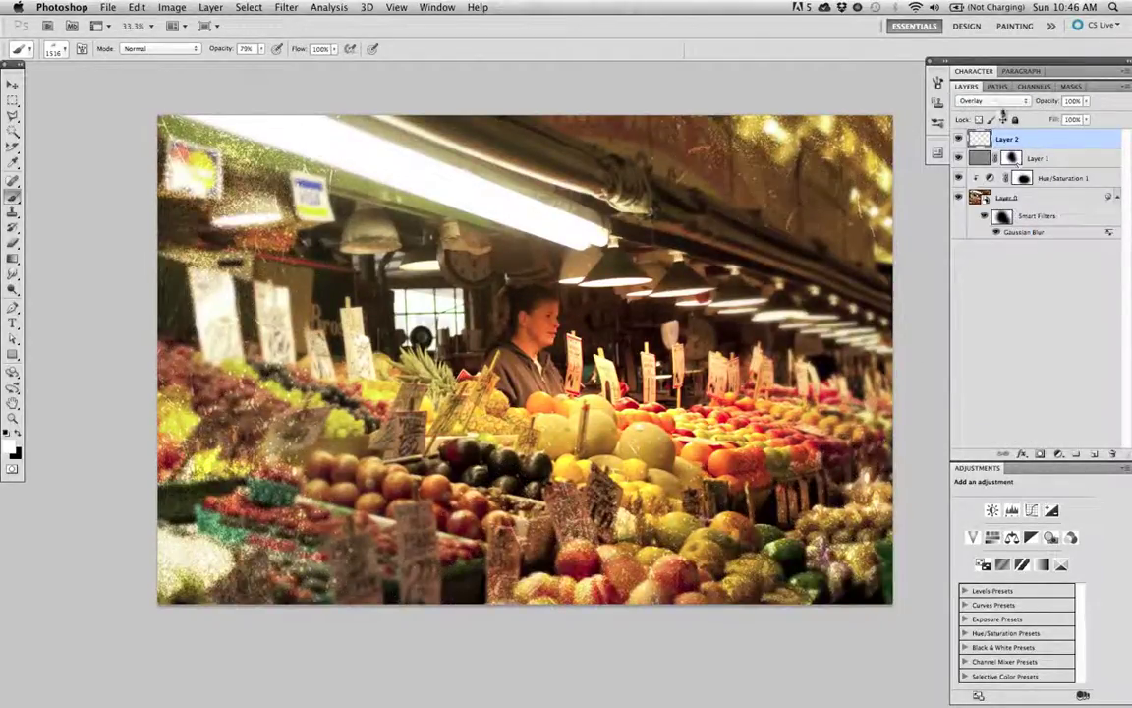
mouse_move(1048, 106)
left_mouse_down()
mouse_move(1057, 113)
mouse_move(1052, 105)
left_mouse_up()
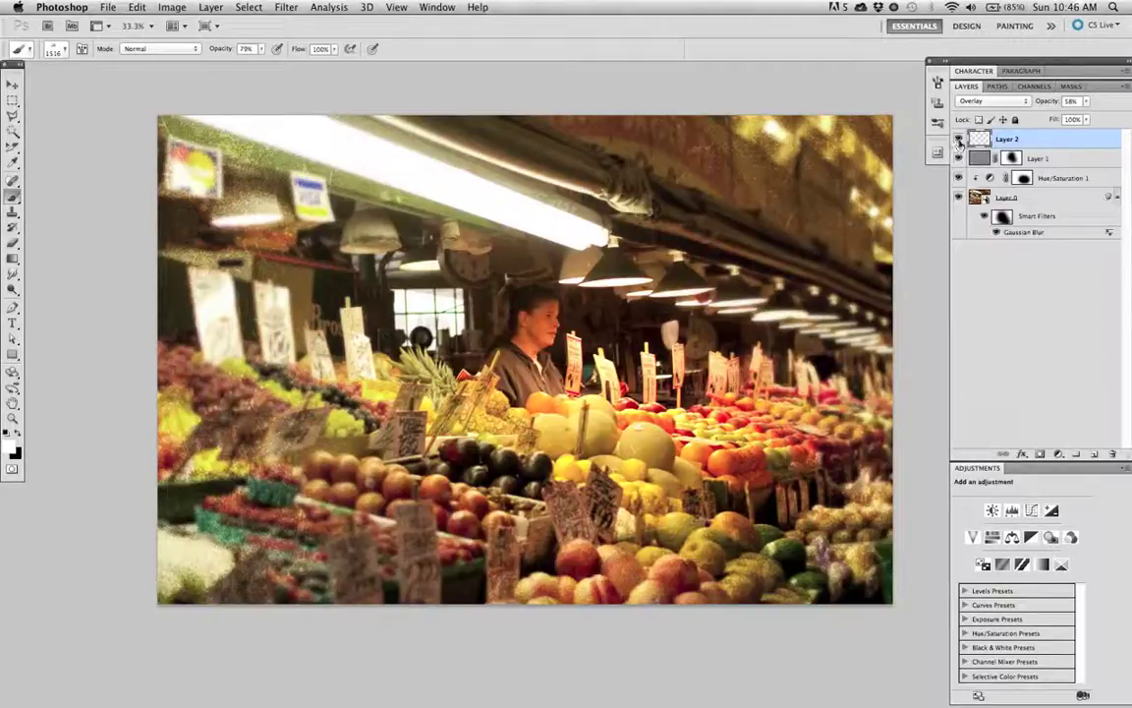
left_click(960, 140)
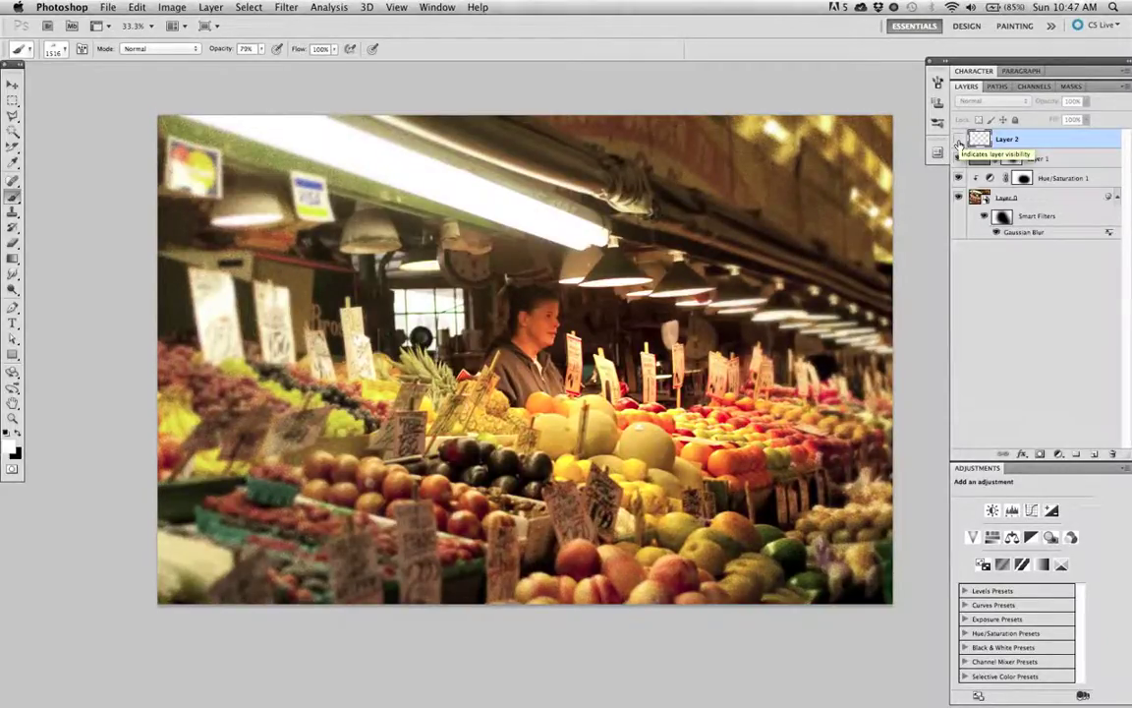
left_click(959, 140)
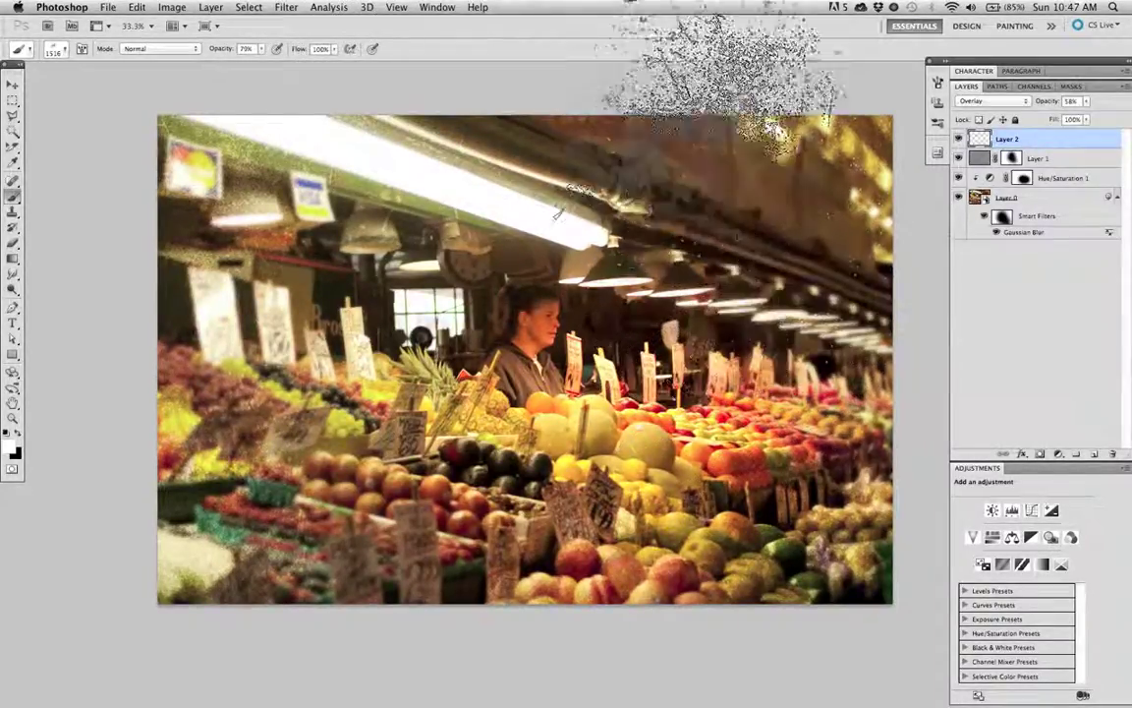
- Add a layer mask to the splatter layer
mouse_move(527, 689)
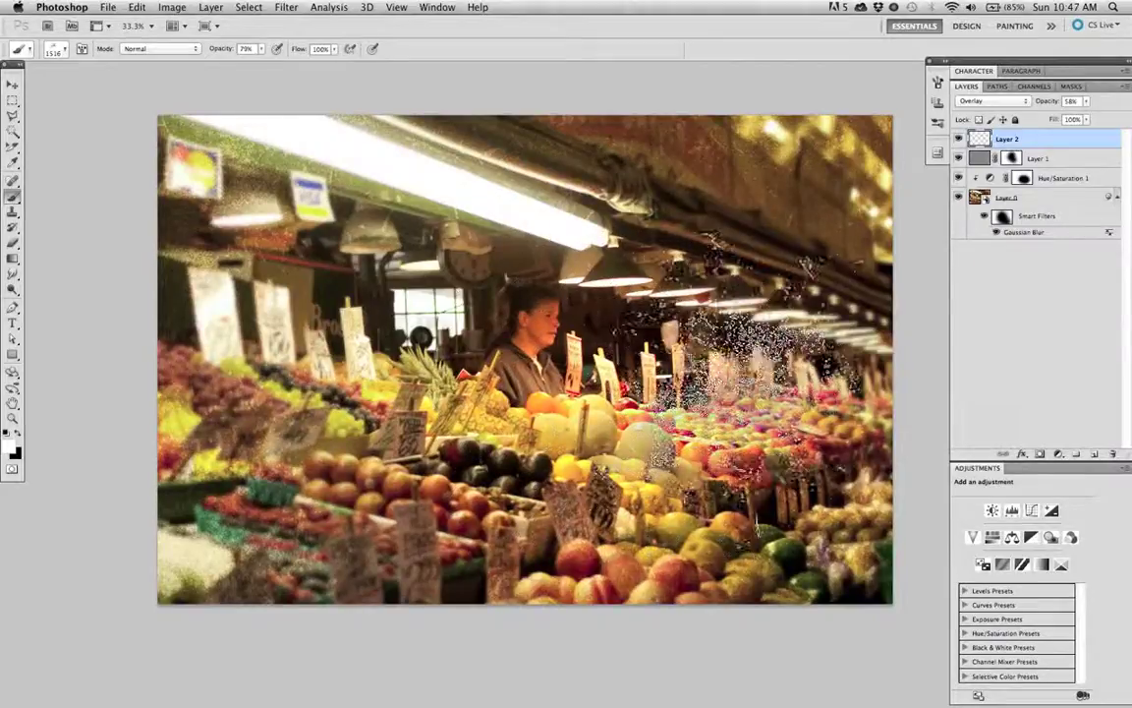
left_click(1040, 453)
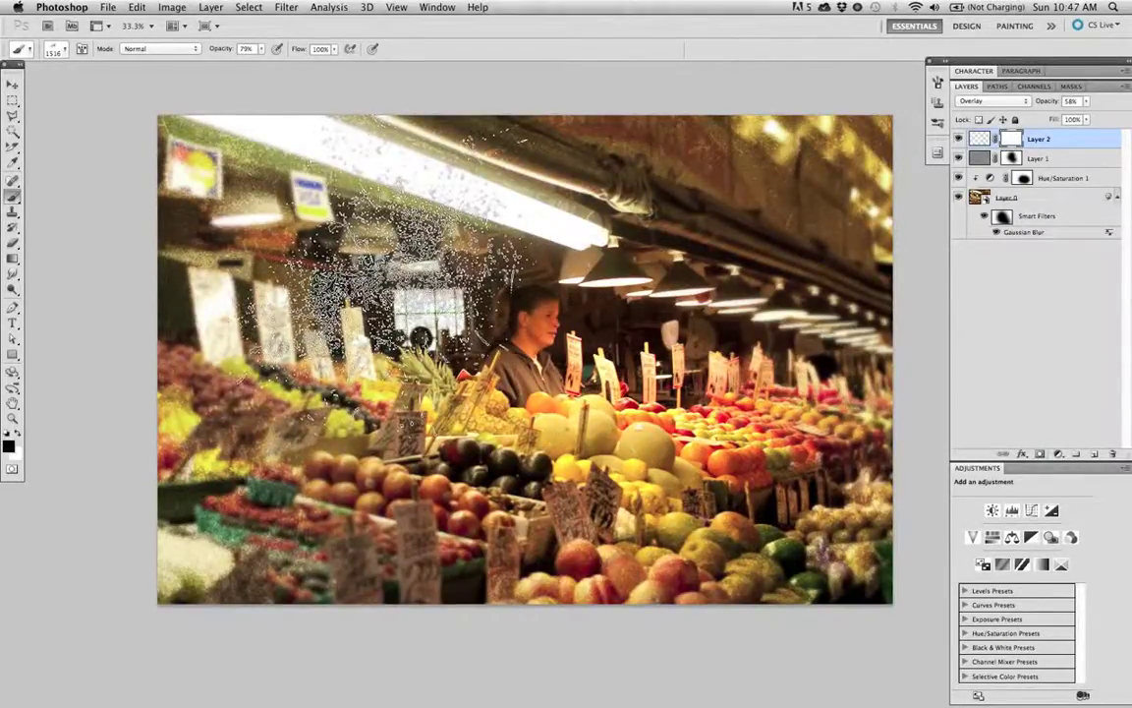
- Hide splatter across the photo's upper middle by painting black on its mask with a 1516 px soft round brush, toggling the mask to compare
right_click(381, 279)
scroll(481, 359, "up", 10)
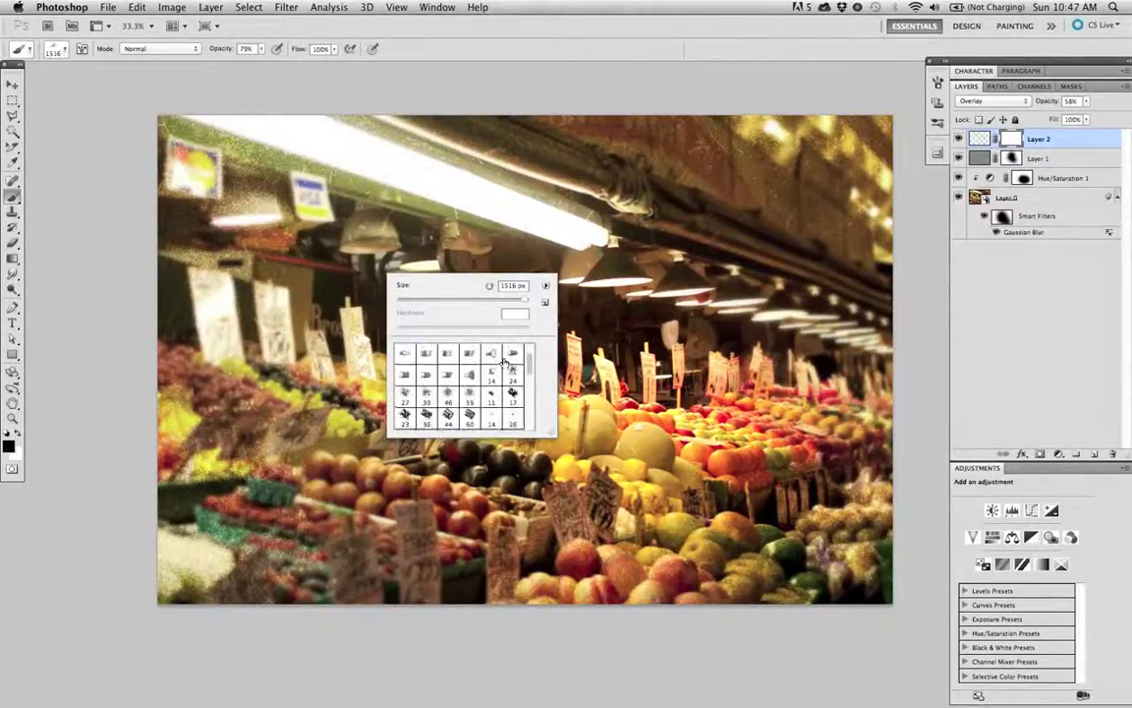
left_click(404, 354)
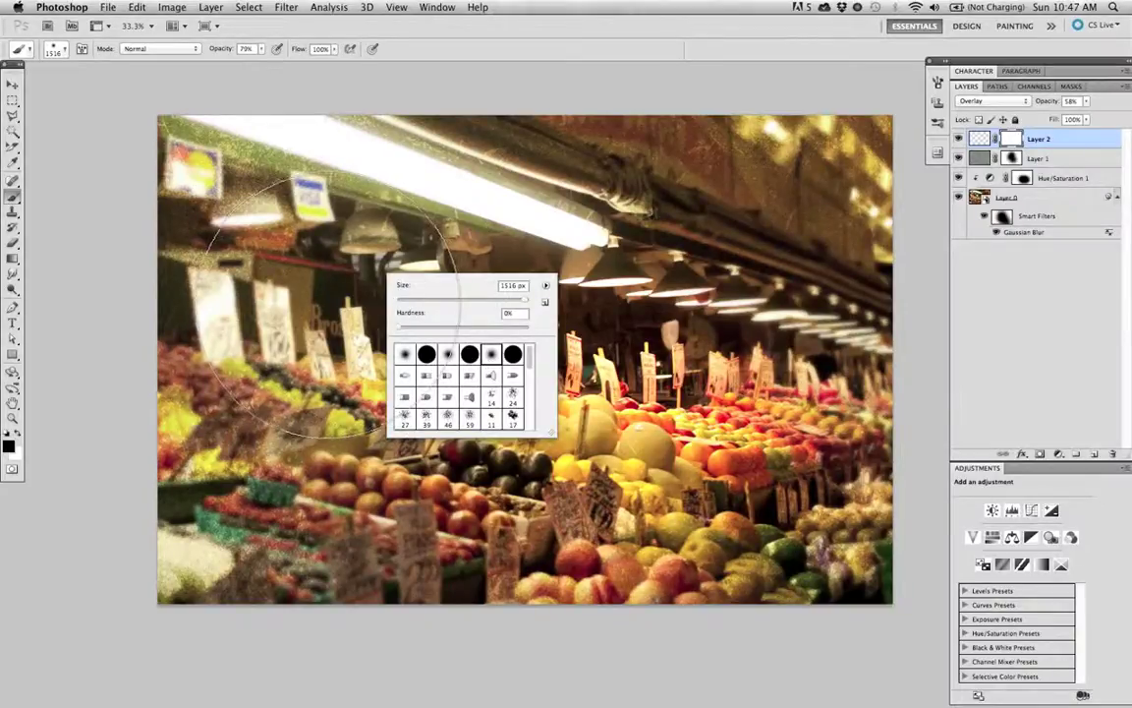
left_click(341, 295)
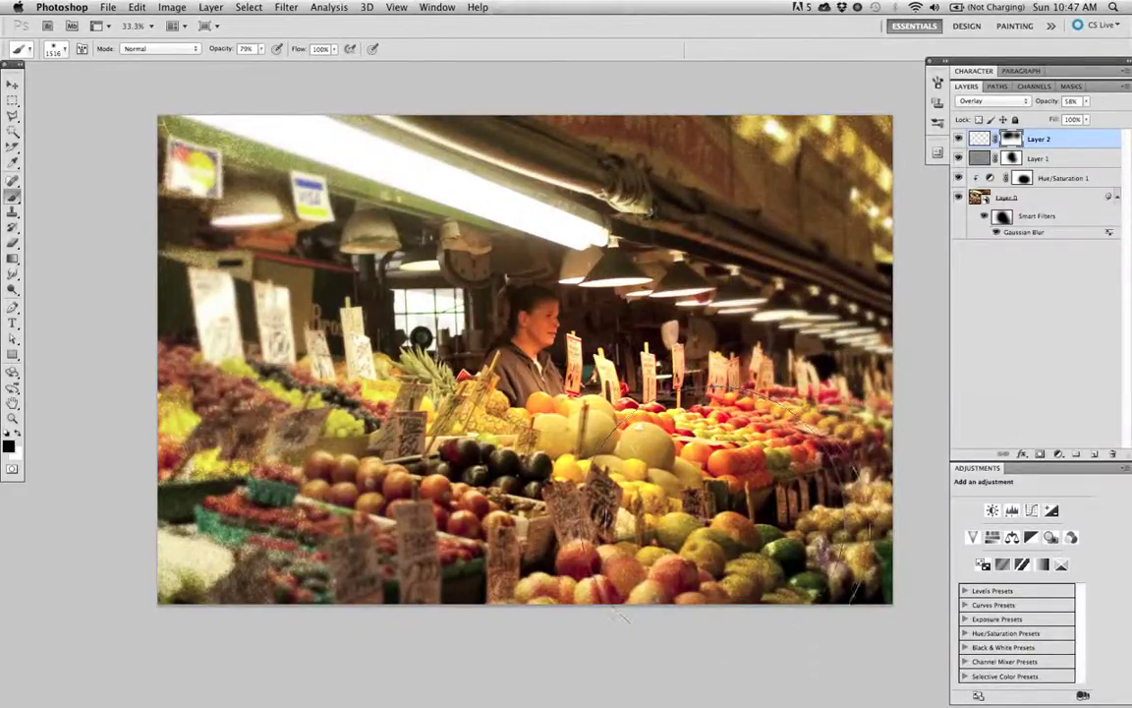
left_click(1011, 139, "shift")
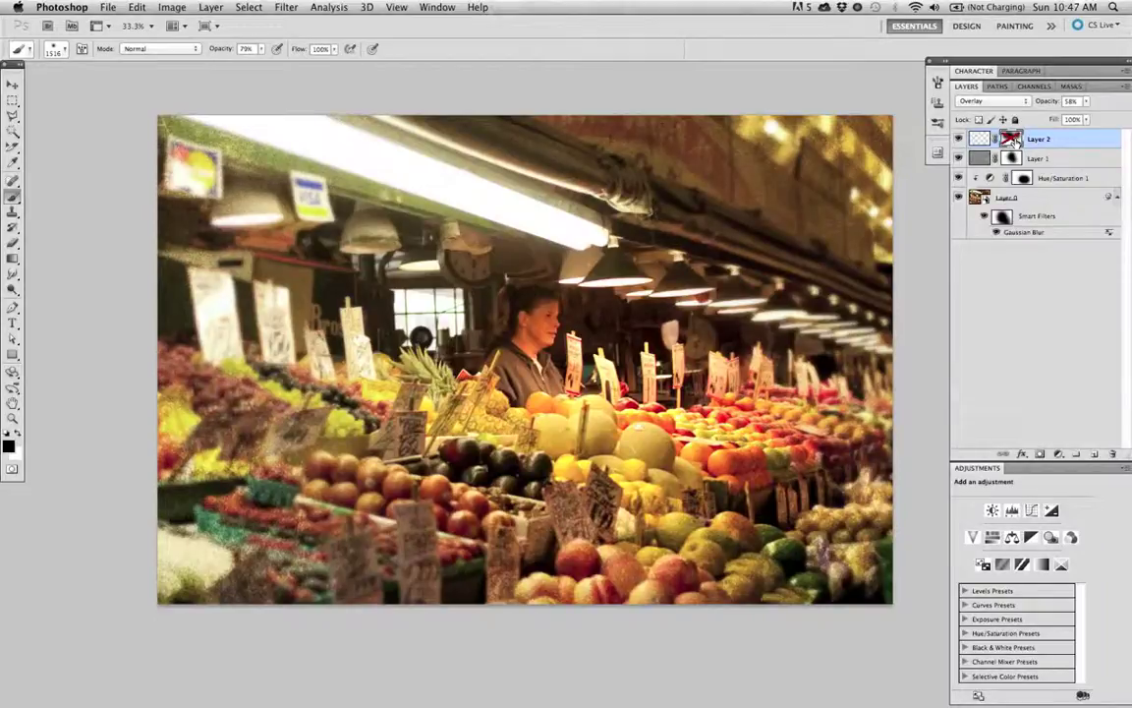
left_click(1010, 141, "shift")
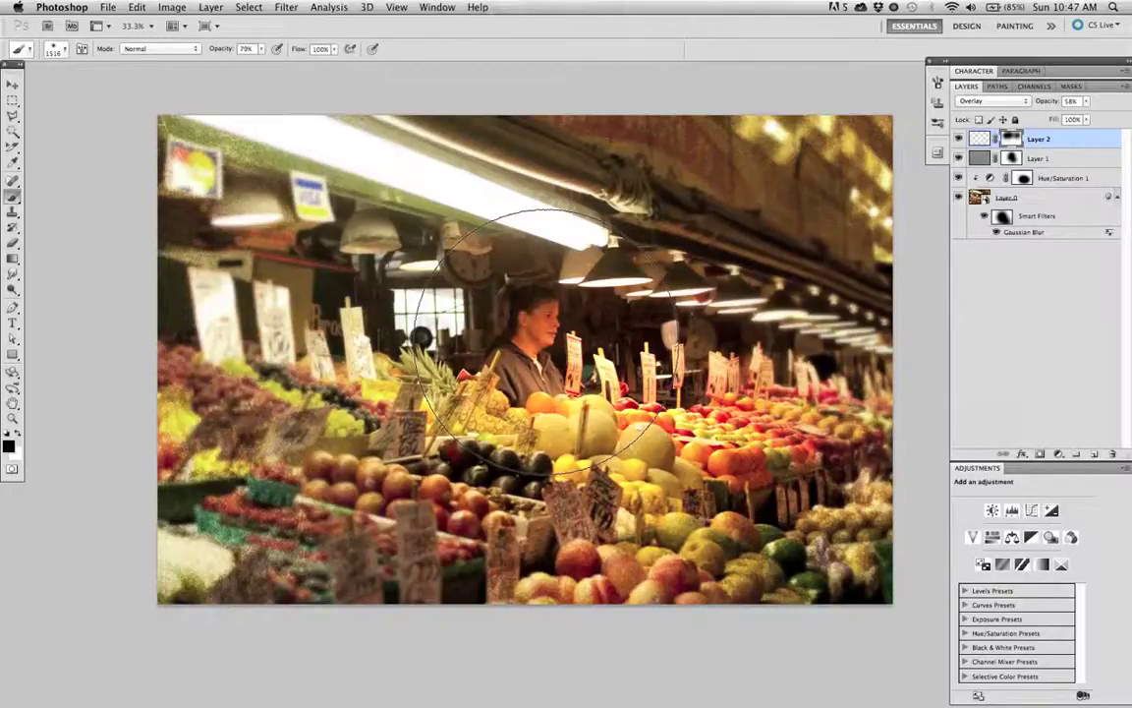
- Add a new layer and paint a soft white glow over the vendor and the fruit below with the 1516 px brush
key("super+shift+n")
key("Return")
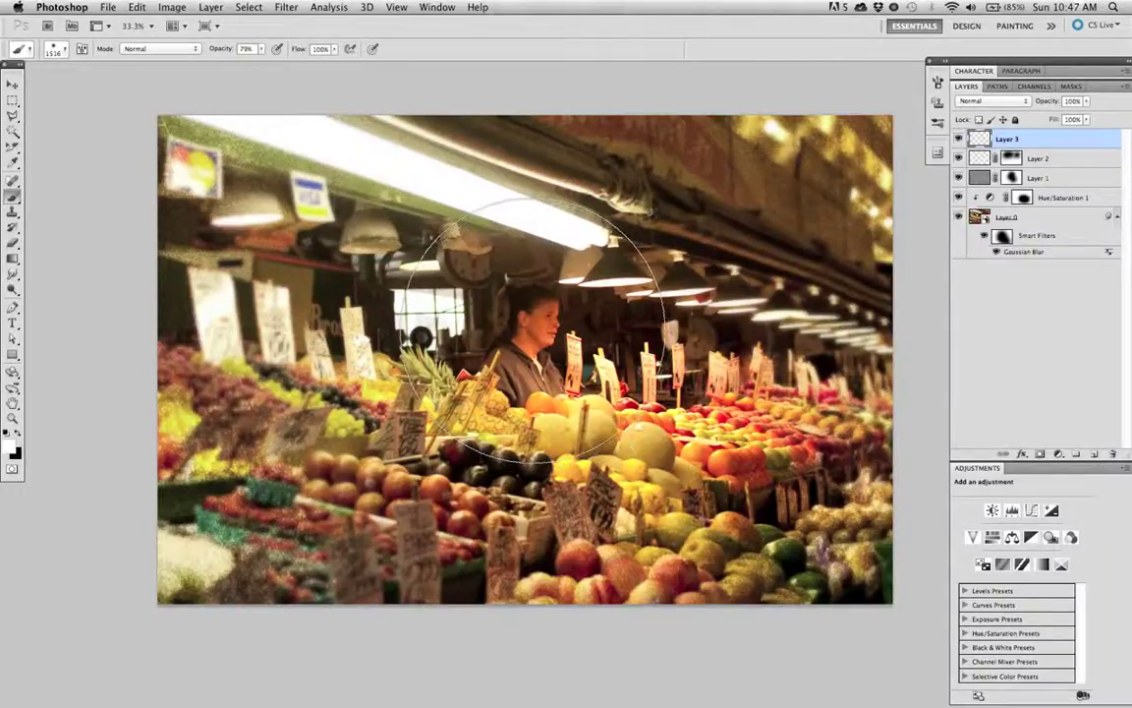
left_click(535, 325)
left_click(570, 348)
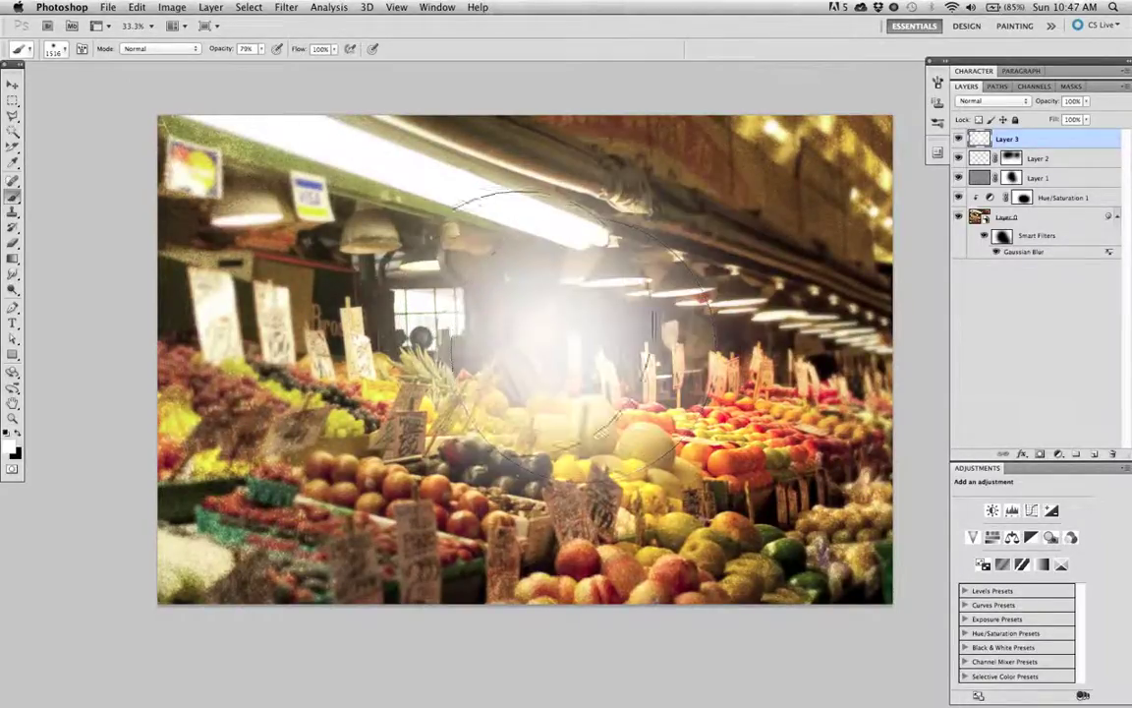
left_click(486, 272)
left_click(575, 399)
left_click(546, 378)
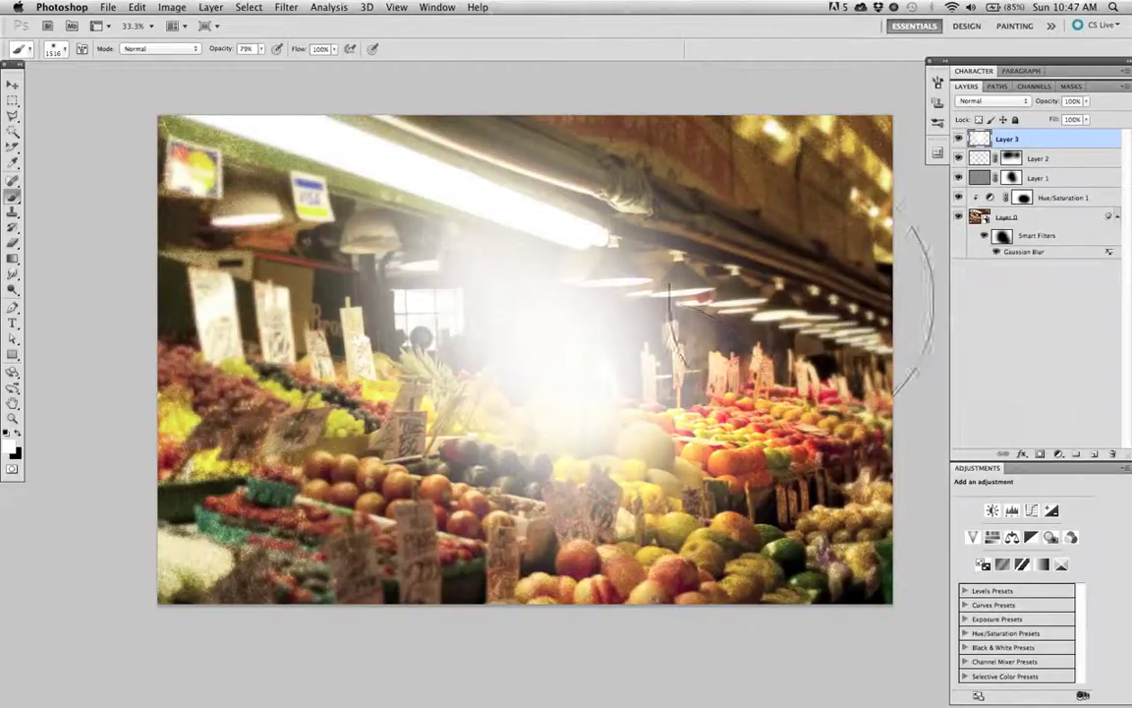
- Set the glow layer to Soft Light at 64% opacity, and toggle its visibility to compare the result
left_click(1019, 102)
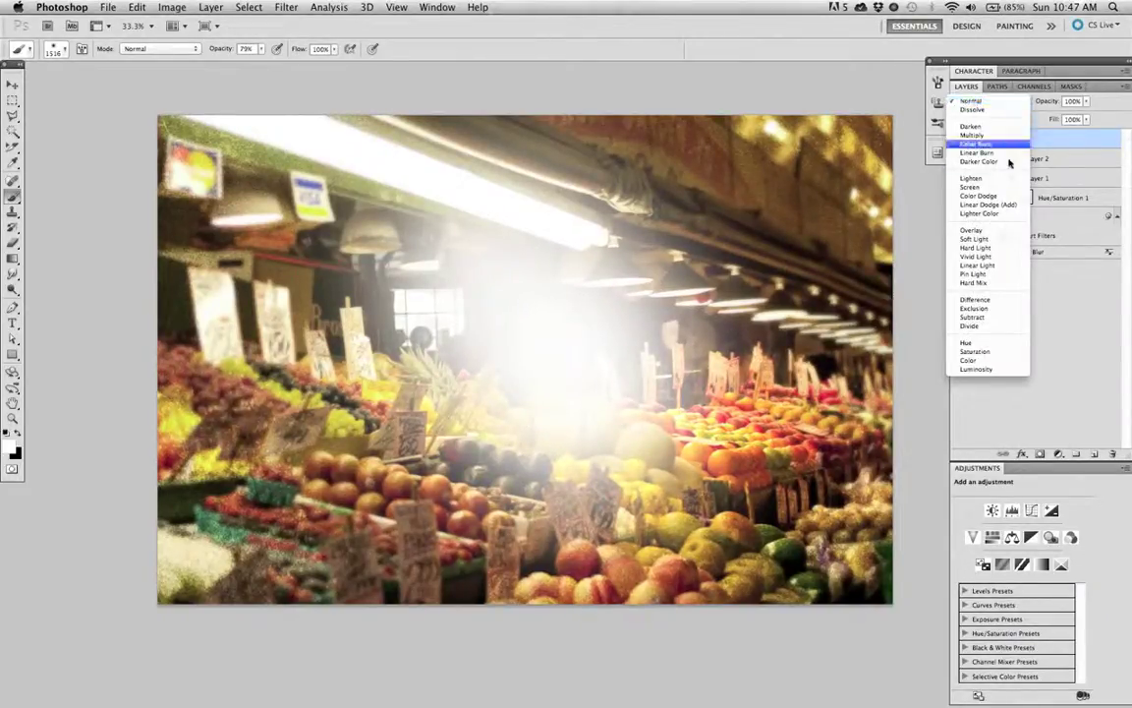
key("Escape")
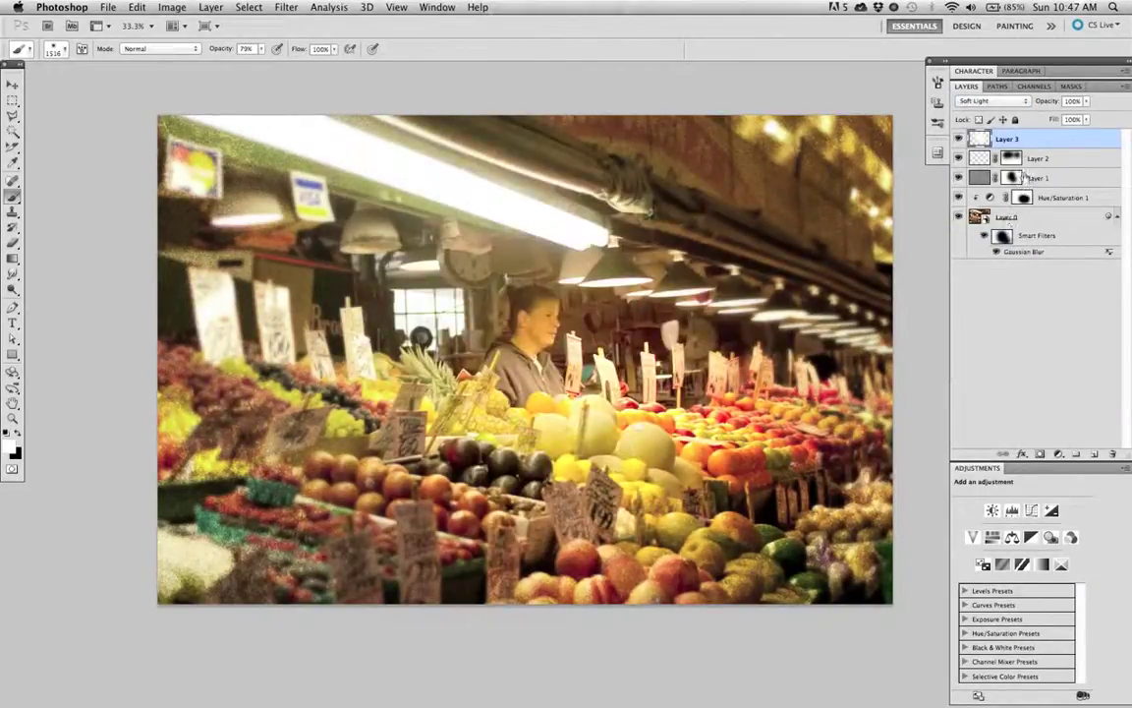
left_click_drag(1049, 104, 1037, 105)
left_click(958, 139)
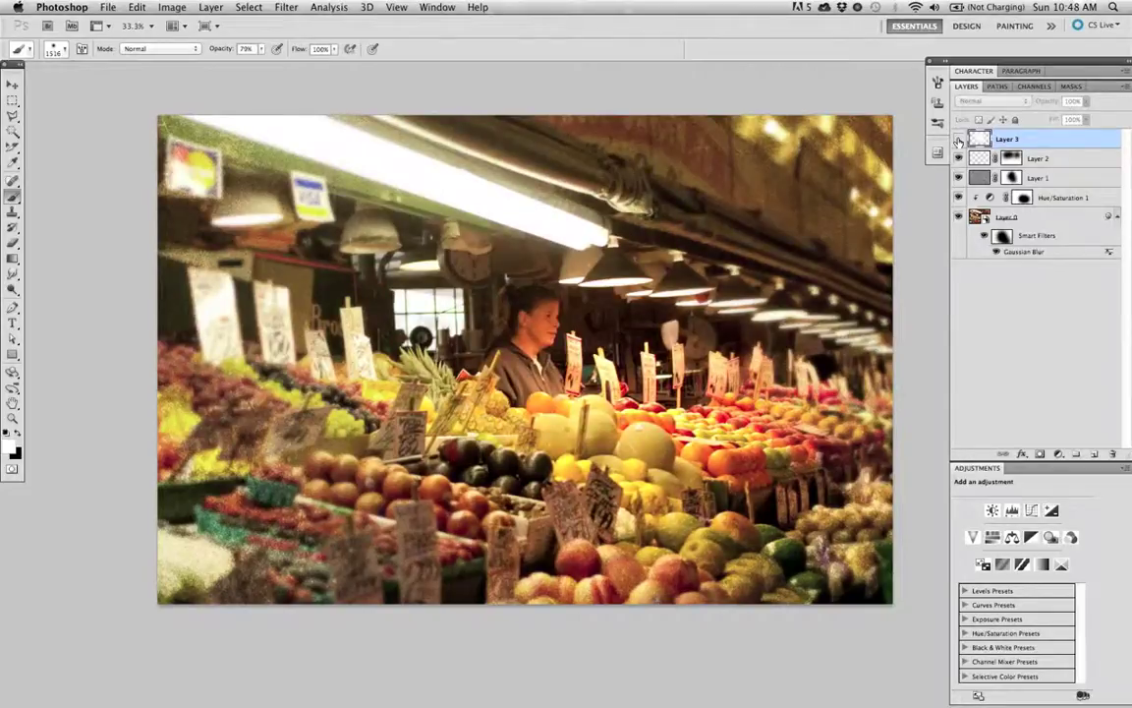
left_click(958, 139)
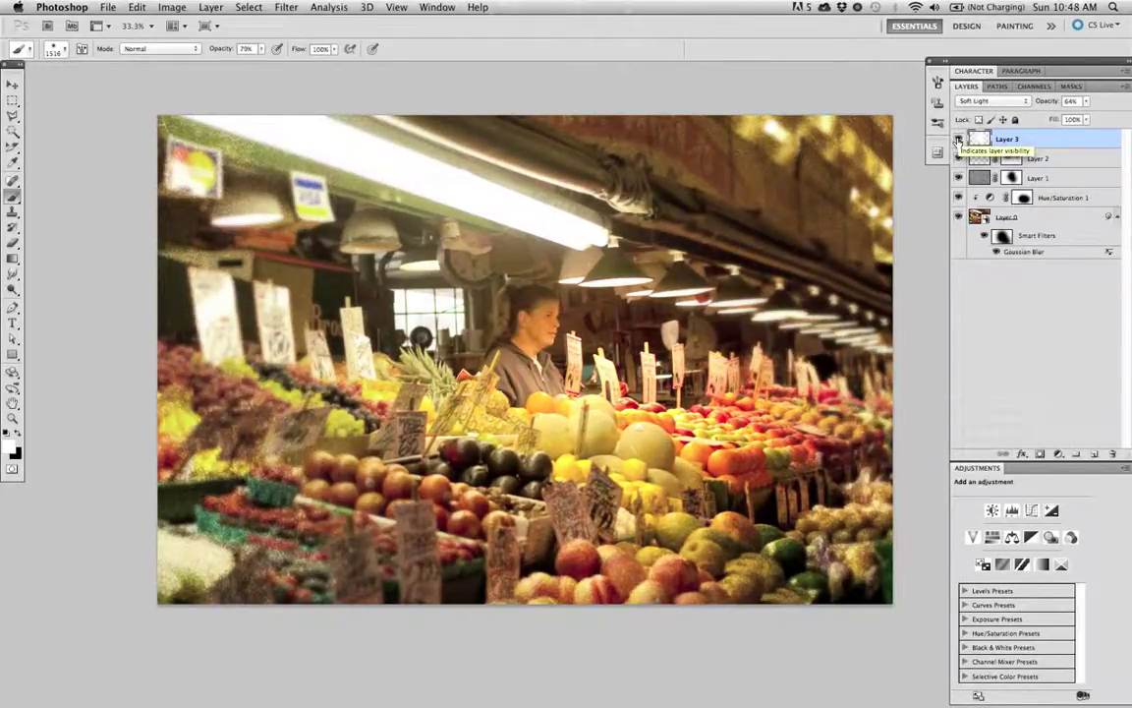
- Lower the glow layer's opacity to 40% and compare the photo with and without it
left_click(1047, 103)
left_click_drag(1045, 103, 1028, 106)
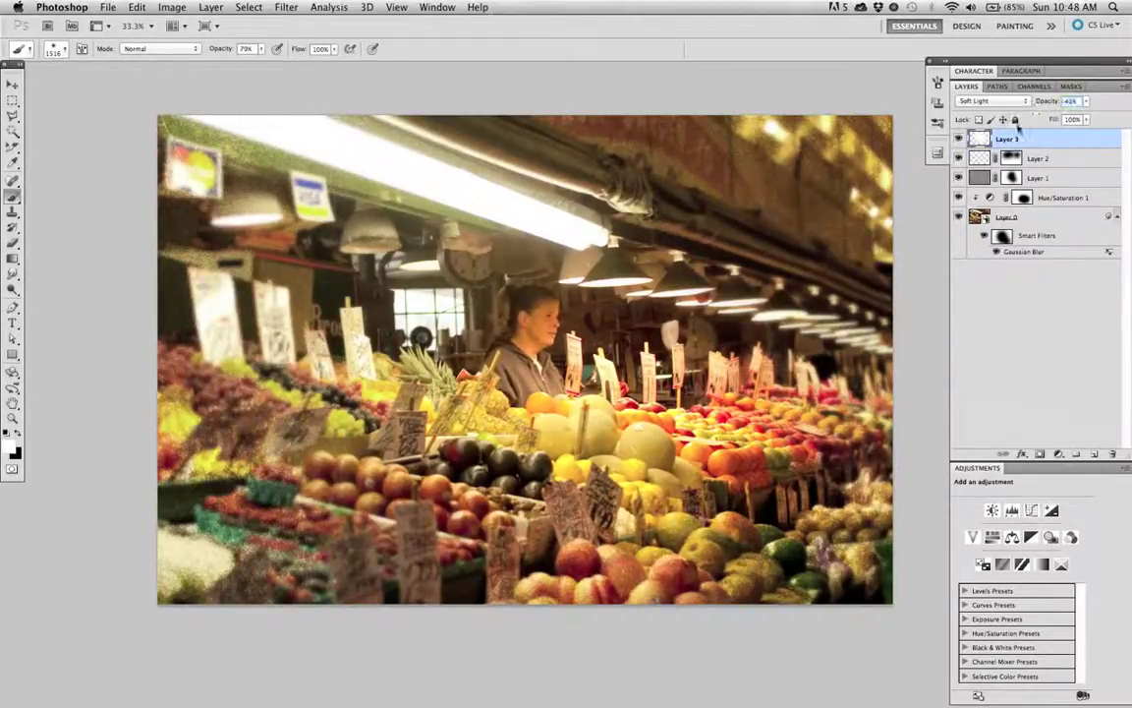
left_click(958, 139)
left_click(958, 138)
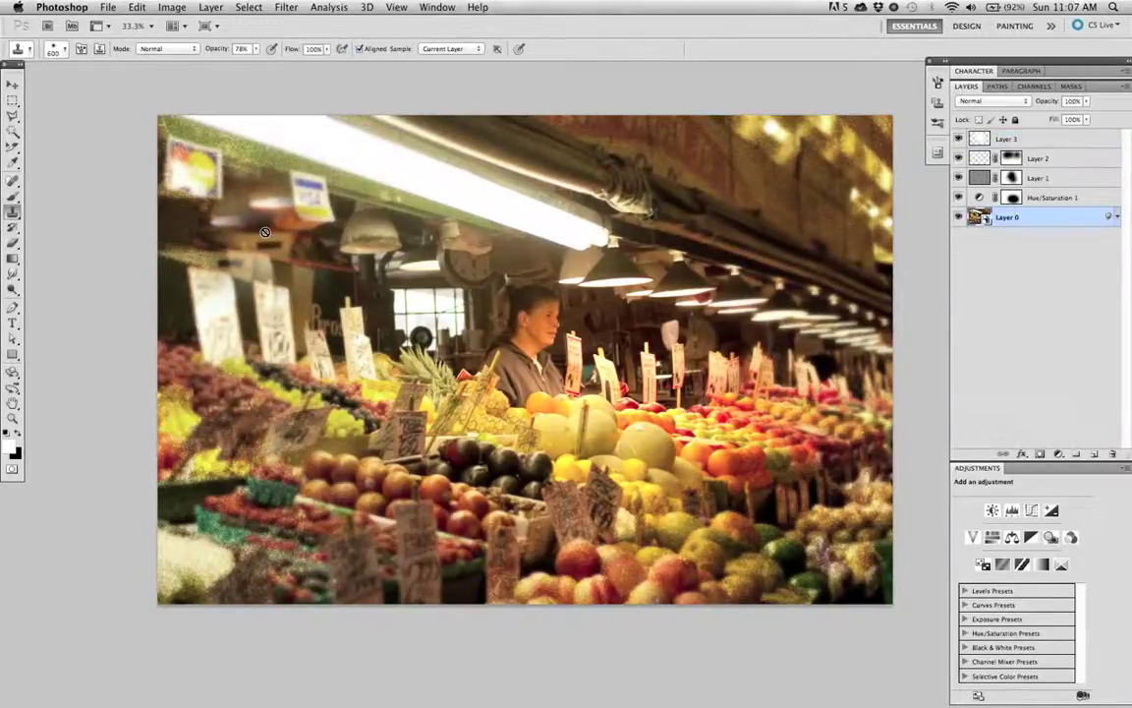
- Clone fruit and signs with a 600 px Clone Stamp onto a new layer above Layer 0, and toggle that layer to compare
key("v")
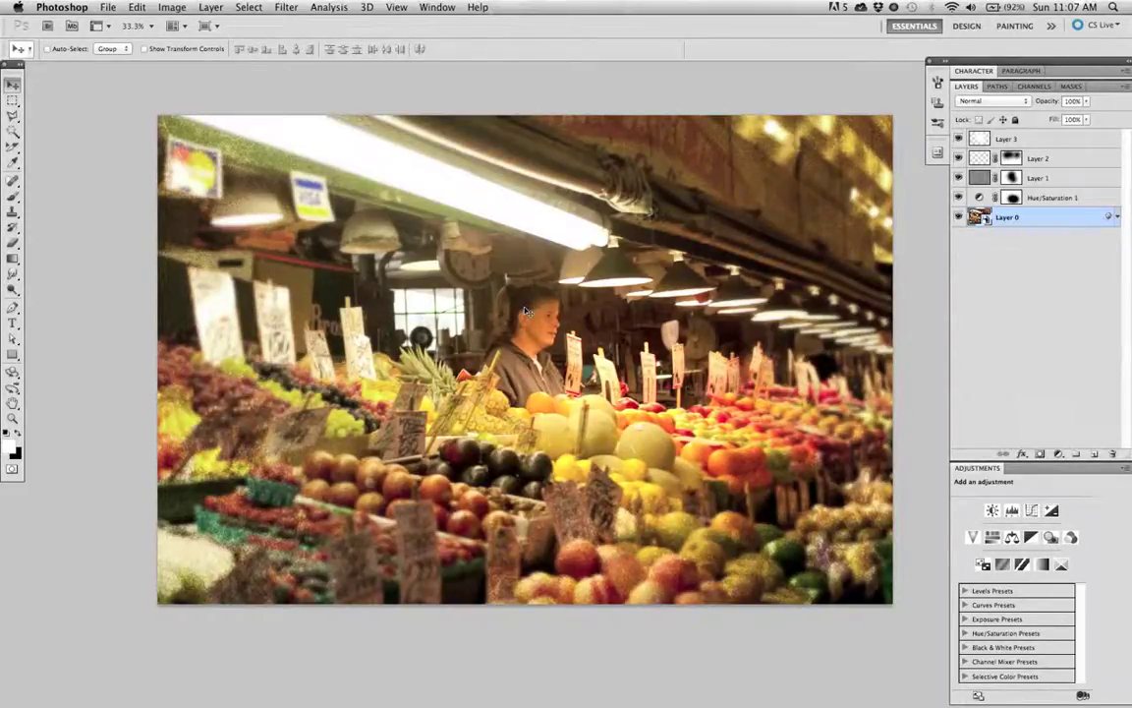
key("s")
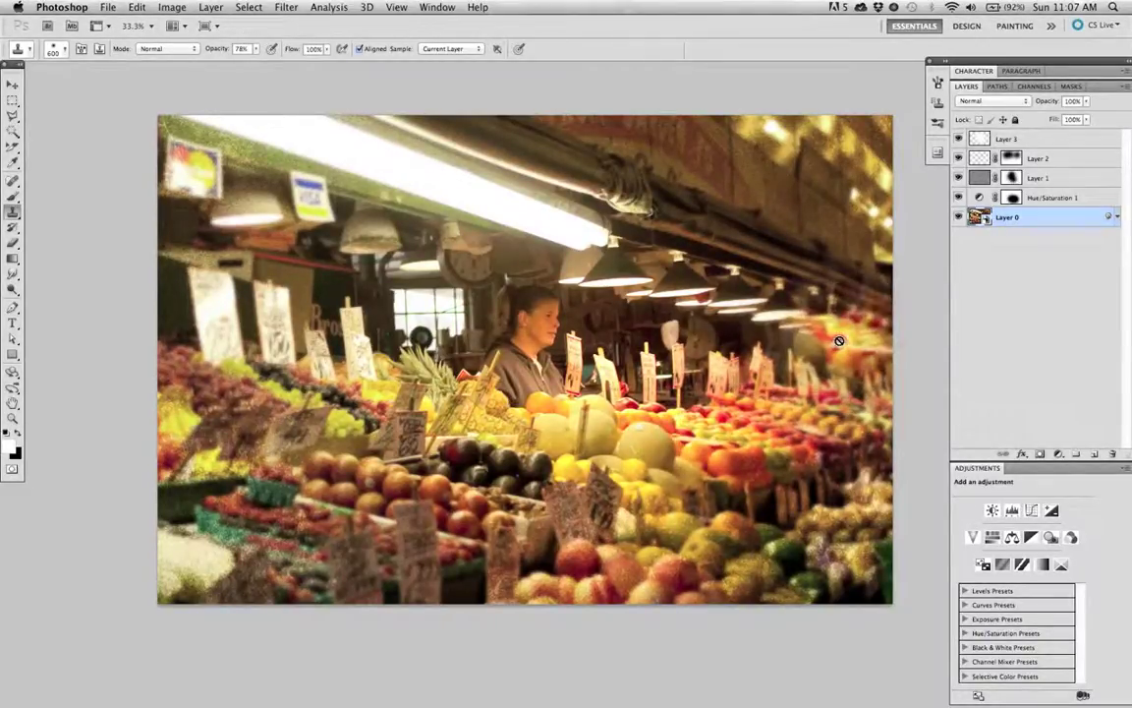
key("super+shift+n")
key("Return")
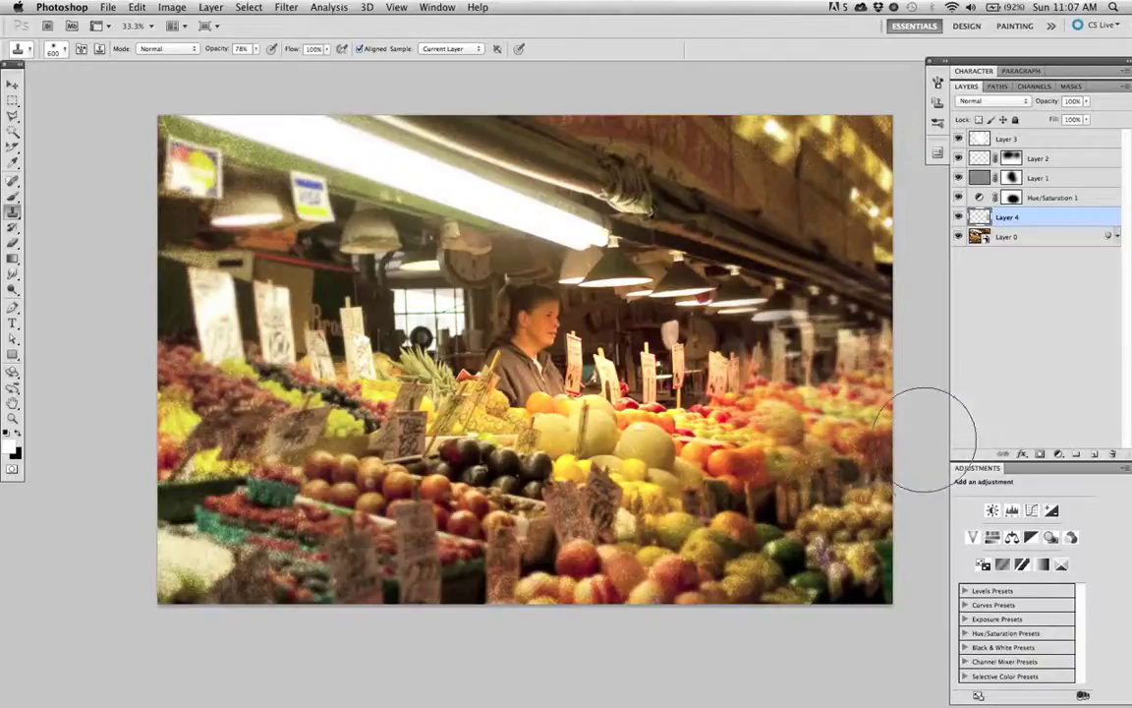
left_click(958, 217)
left_click(958, 217)
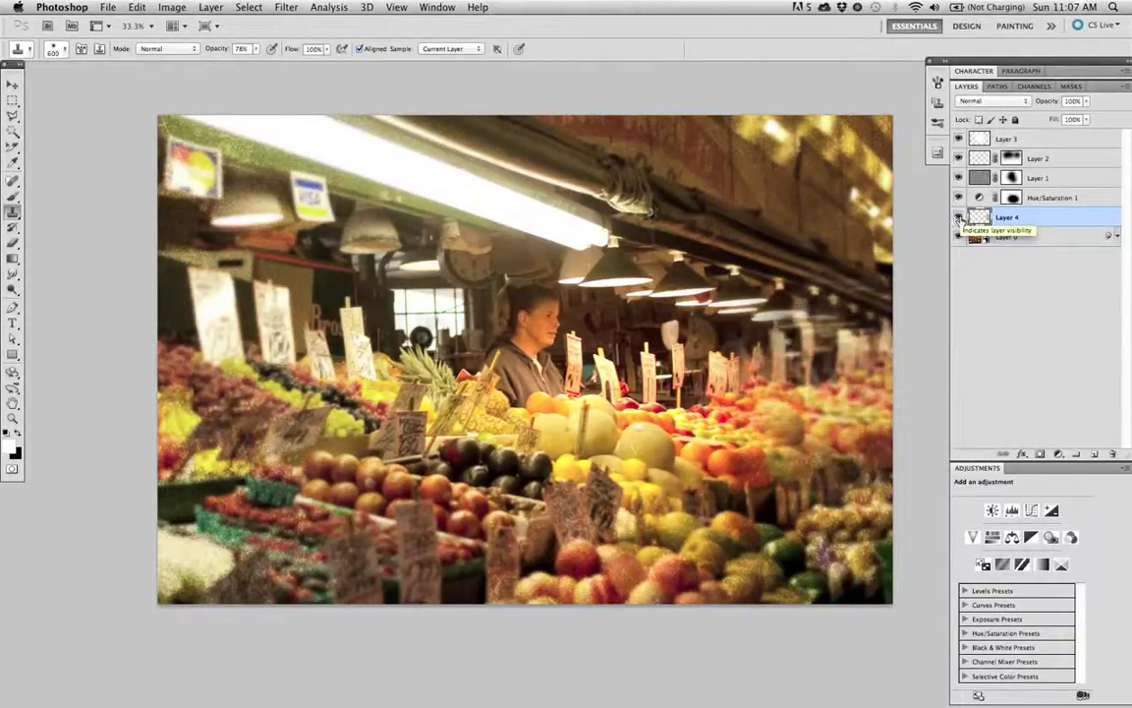
left_click(958, 217)
left_click(958, 217)
left_click(958, 217)
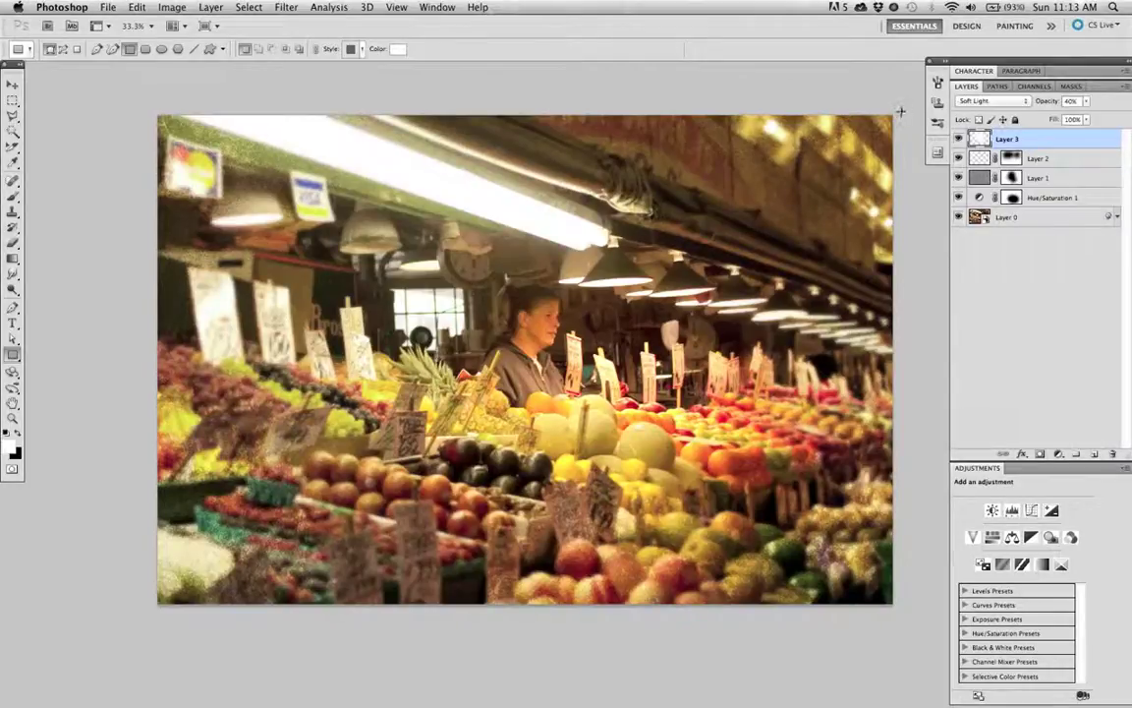
- Draw a white rectangle shape covering the whole photo and set its fill to 0%
left_click_drag(902, 111, 162, 604)
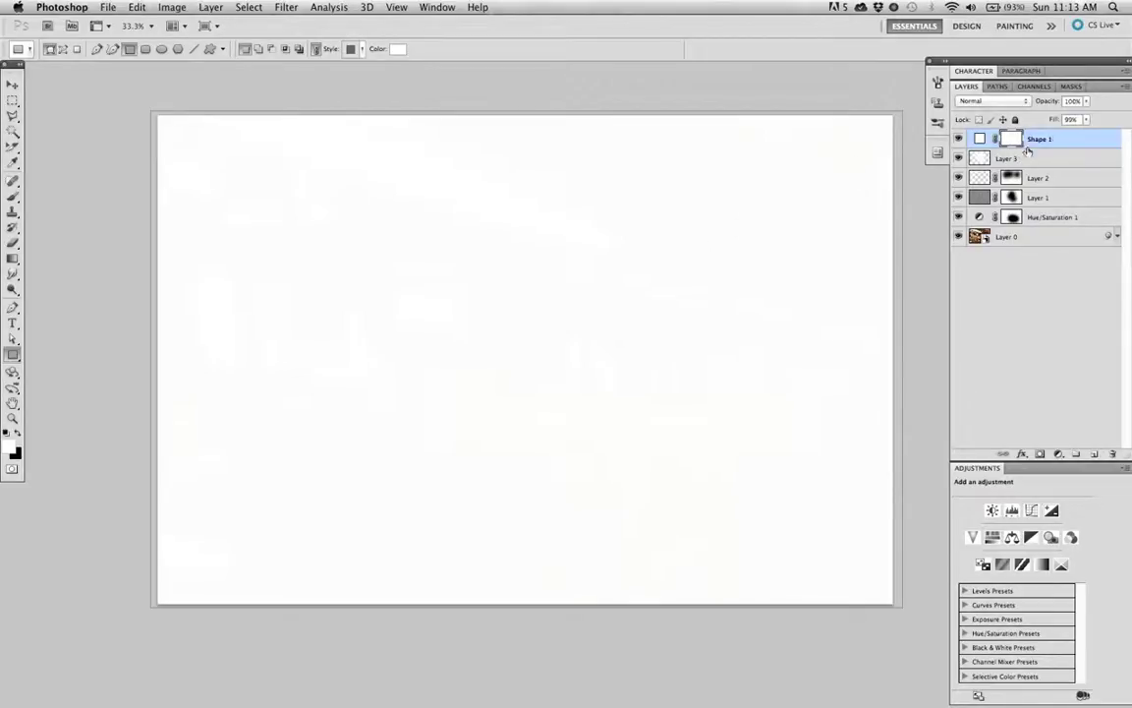
left_click_drag(1055, 120, 852, 161)
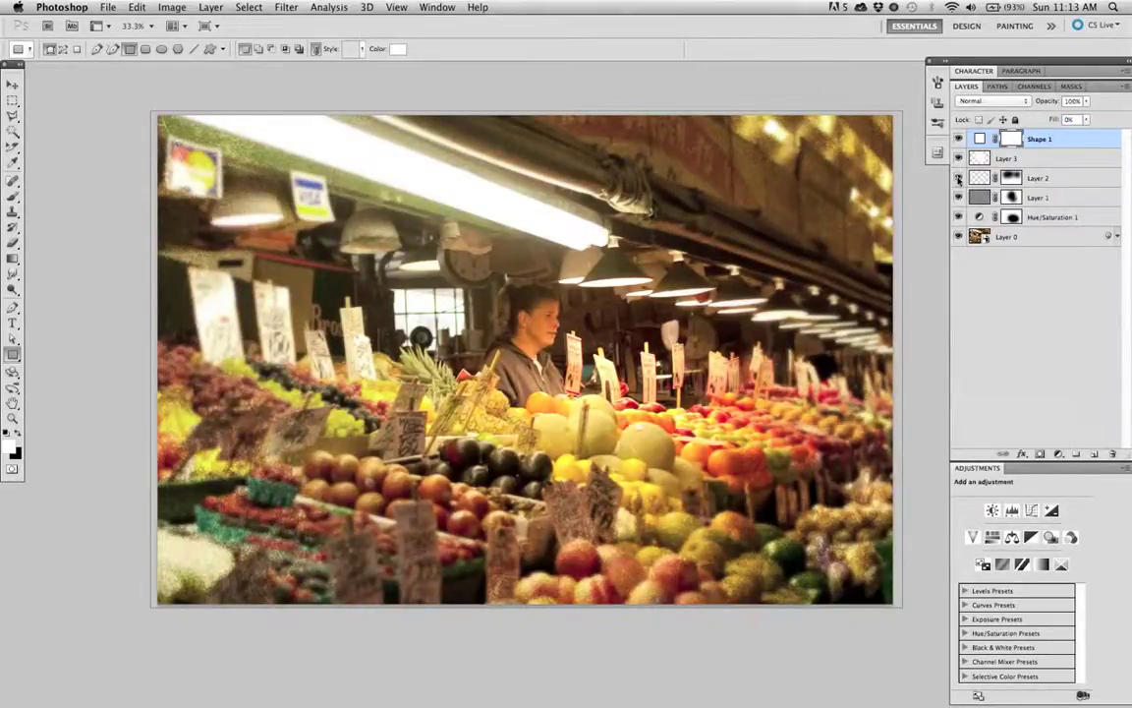
- Add an Inner Shadow to the rectangle shape with 86% opacity, 0 px distance, 54% choke and 191 px size
double_click(1075, 146)
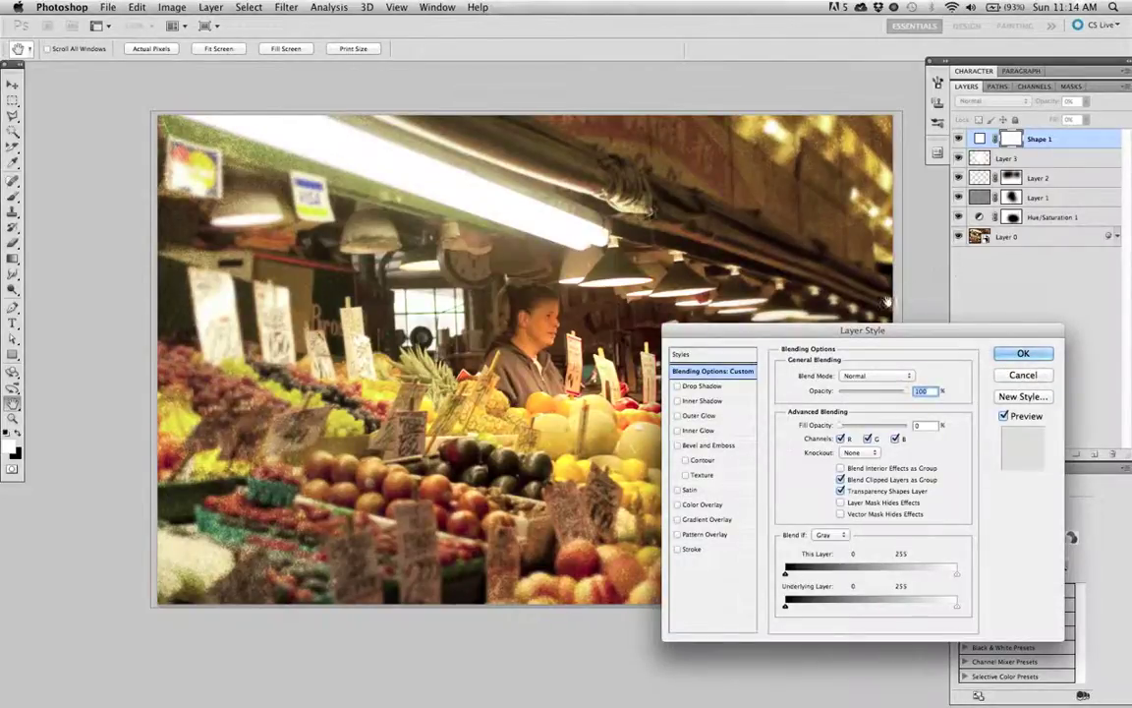
left_click_drag(746, 331, 764, 293)
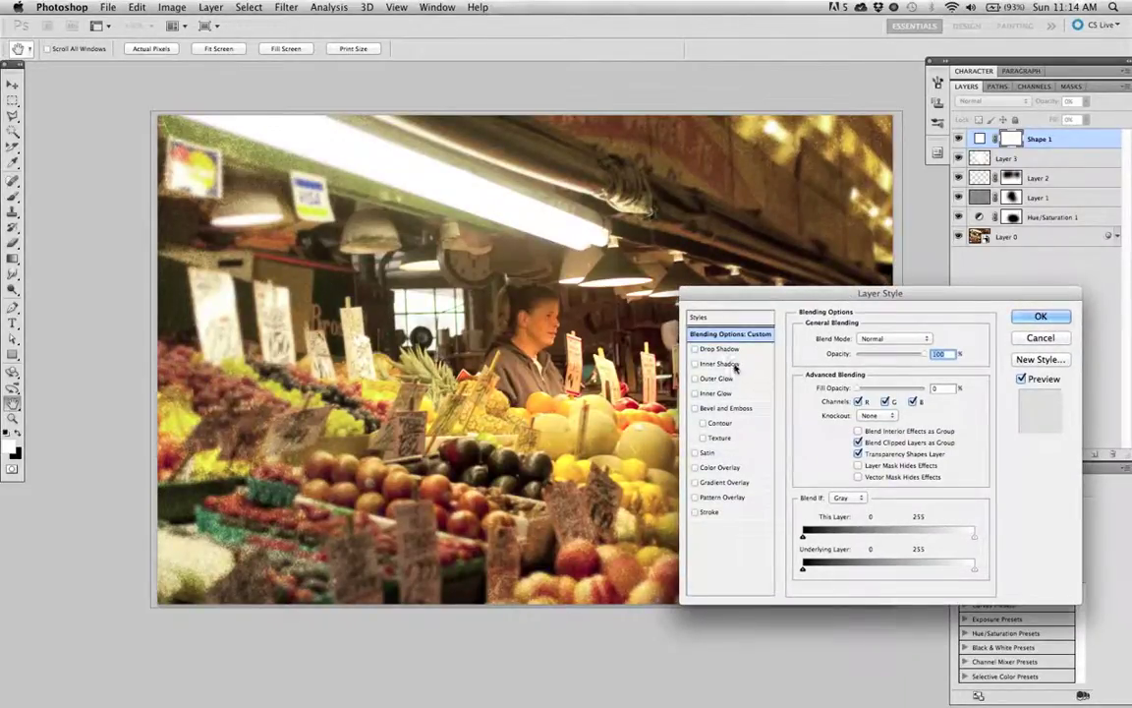
left_click(734, 366)
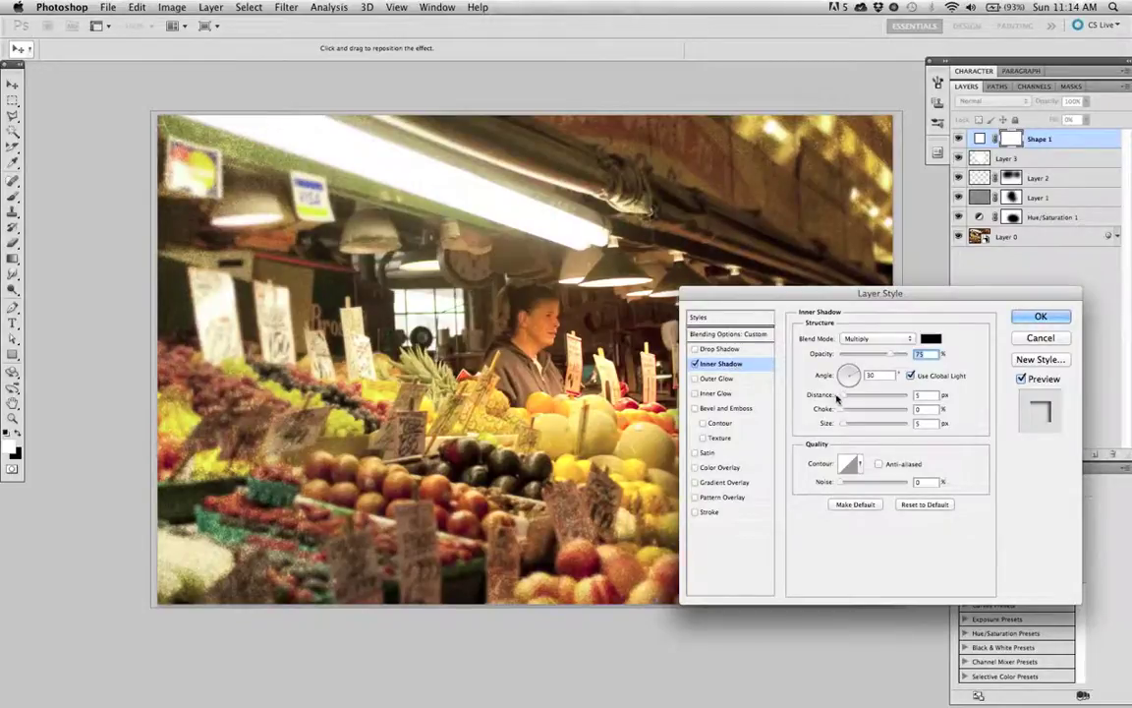
left_click_drag(843, 396, 878, 413)
left_click(880, 427)
left_click_drag(897, 356, 902, 356)
left_click(895, 425)
left_click_drag(895, 425, 892, 426)
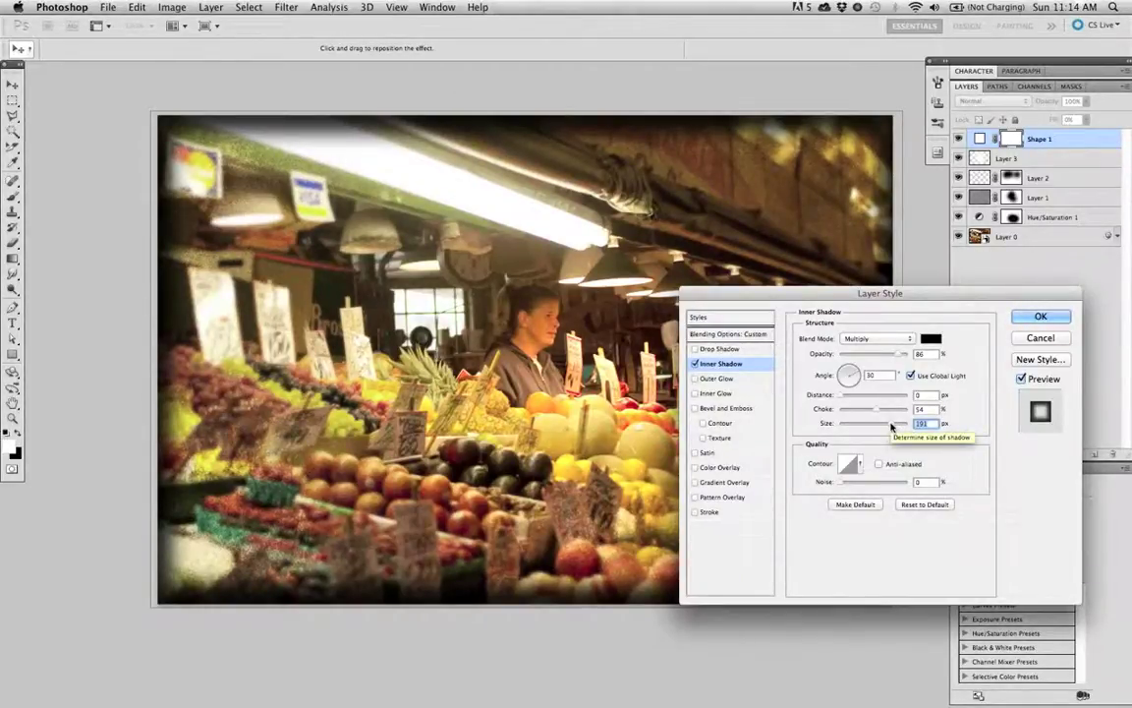
left_click(1044, 317)
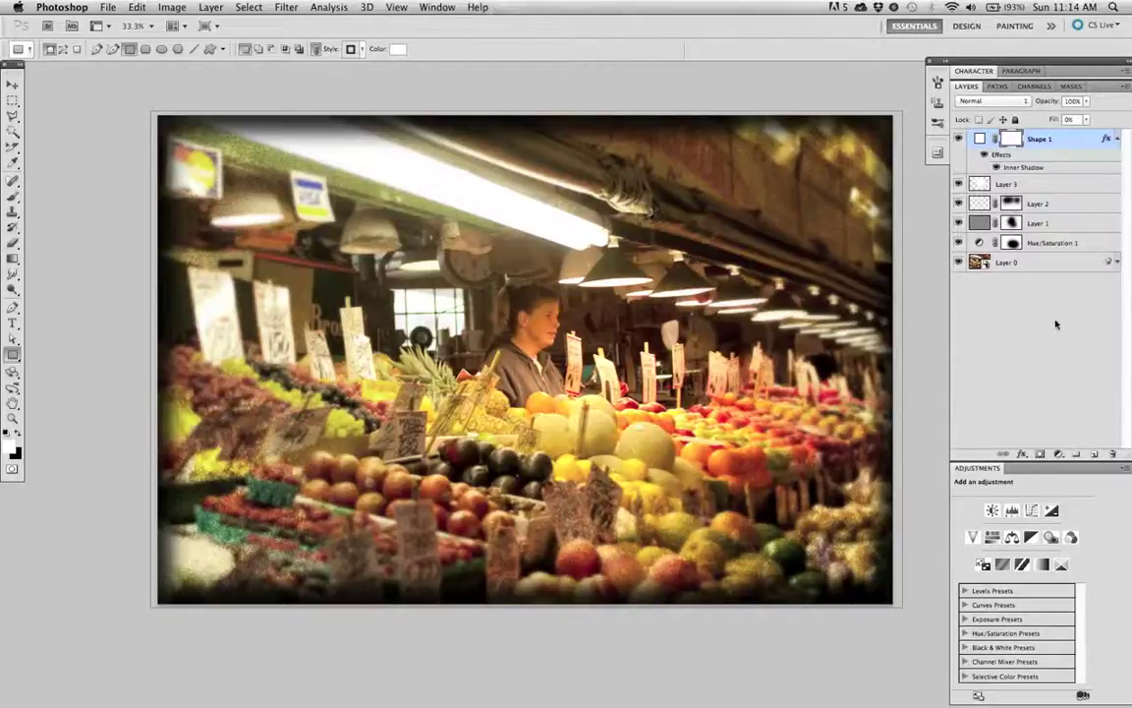
- Scale the vignette rectangle to 98.92% width at full height, and lower its layer opacity to 55%
key("super+t")
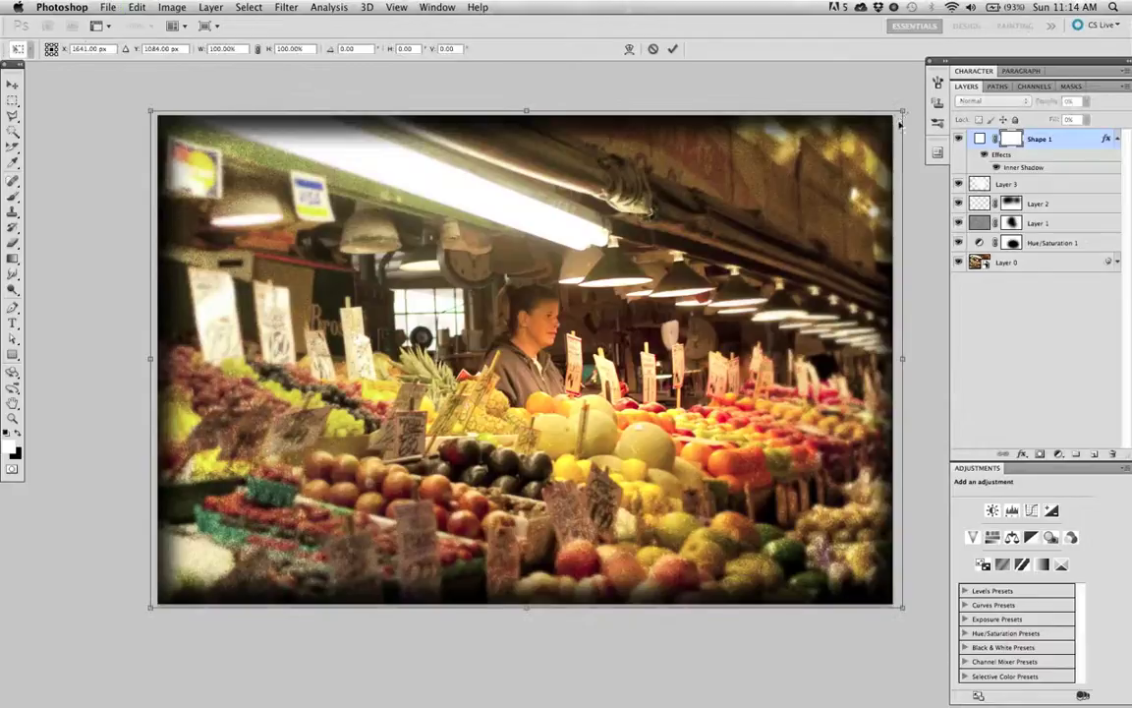
left_click_drag(902, 111, 768, 256)
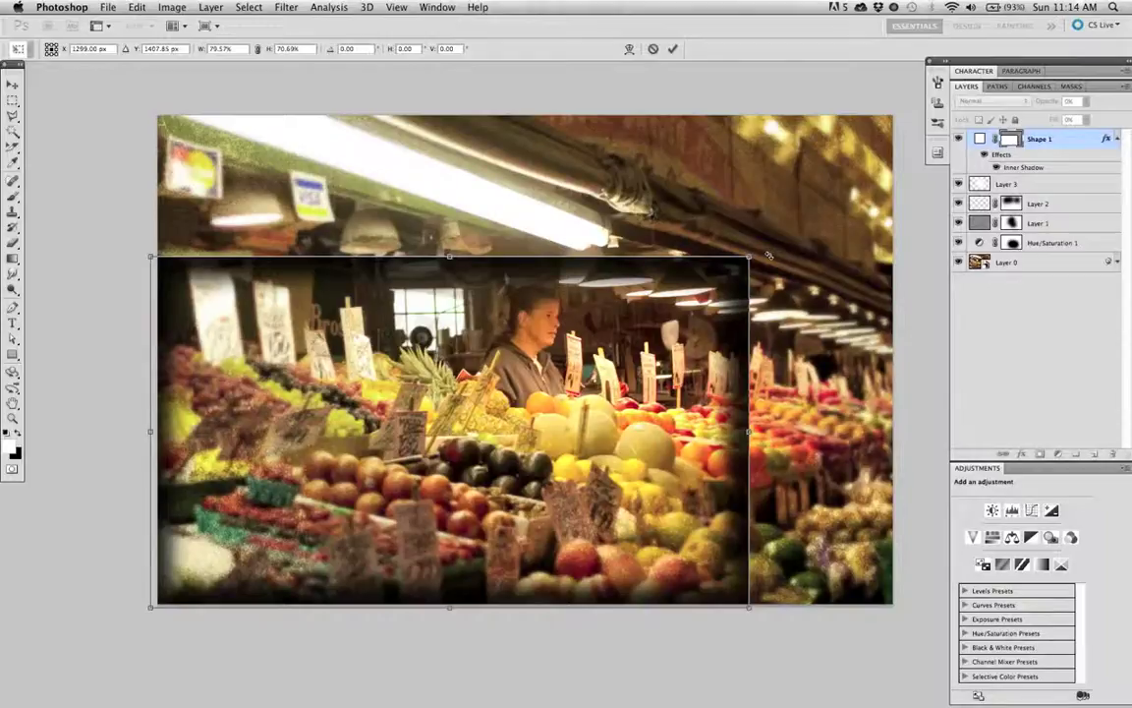
left_click_drag(769, 255, 894, 111)
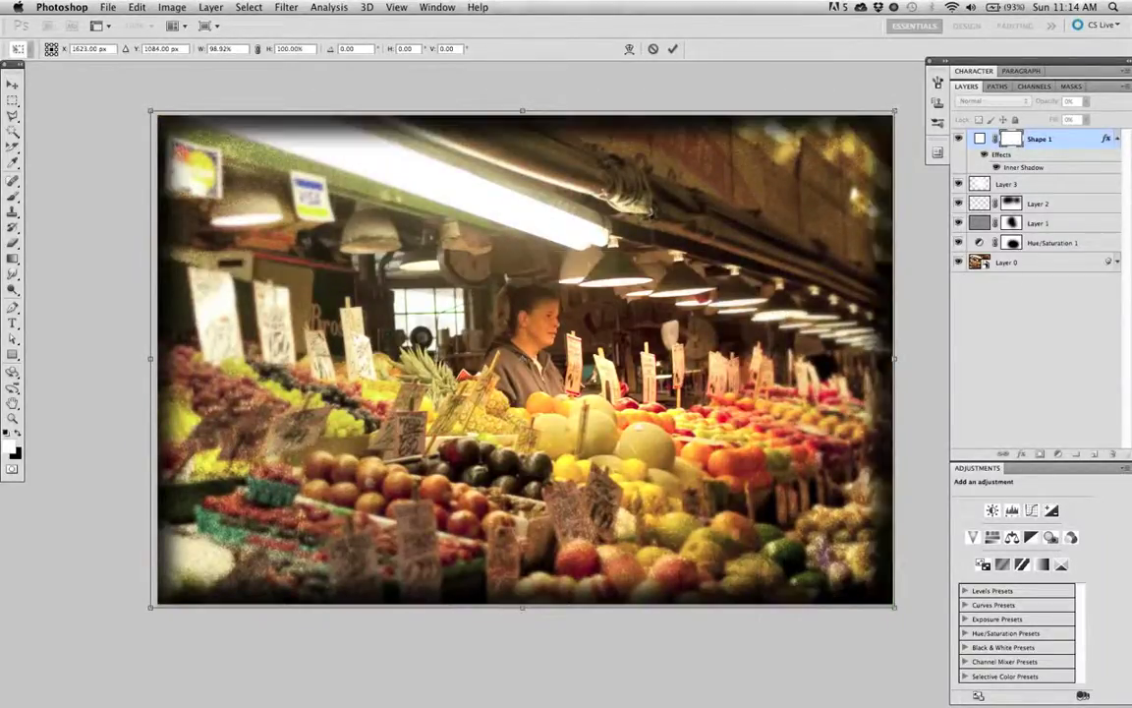
key("Return")
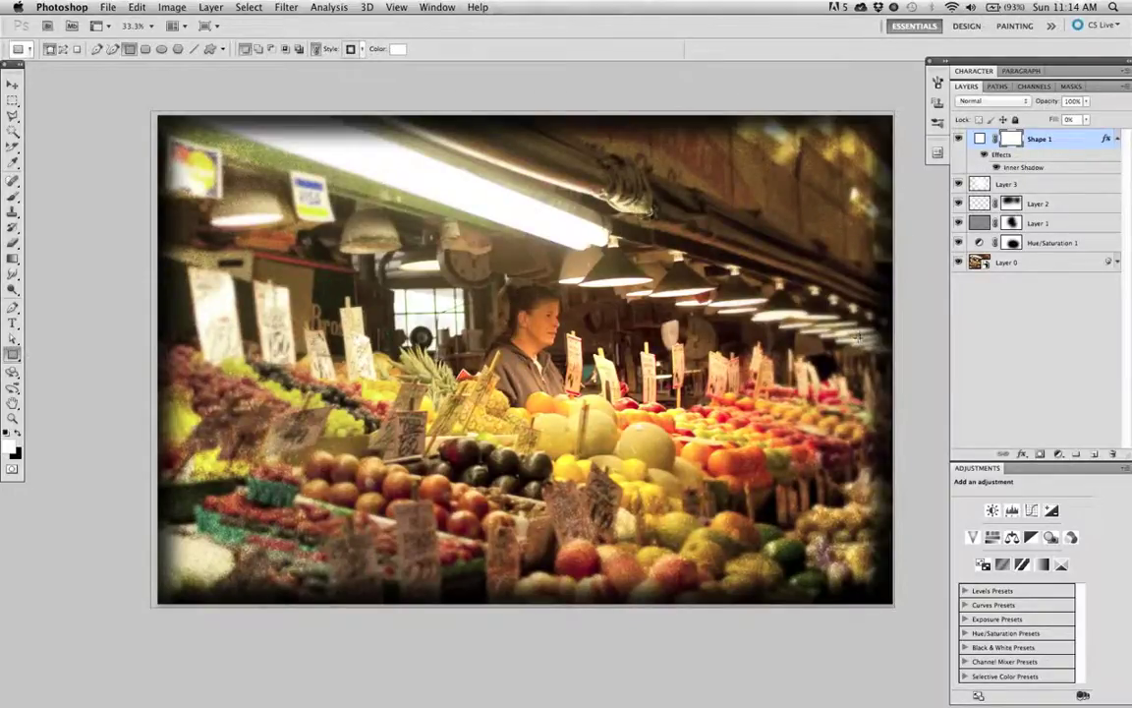
left_click_drag(1048, 103, 1023, 104)
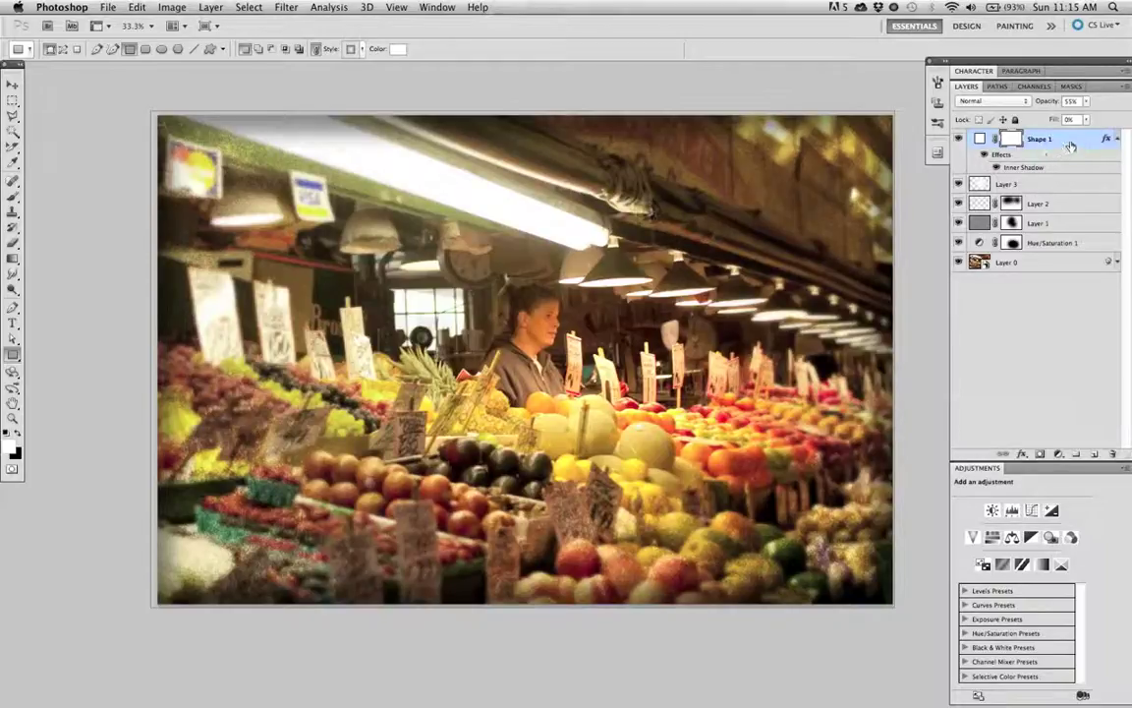
- Group the layers from Shape 1 down to Hue/Saturation 1, and expand the group
left_click(1089, 243, "shift")
key("super+g")
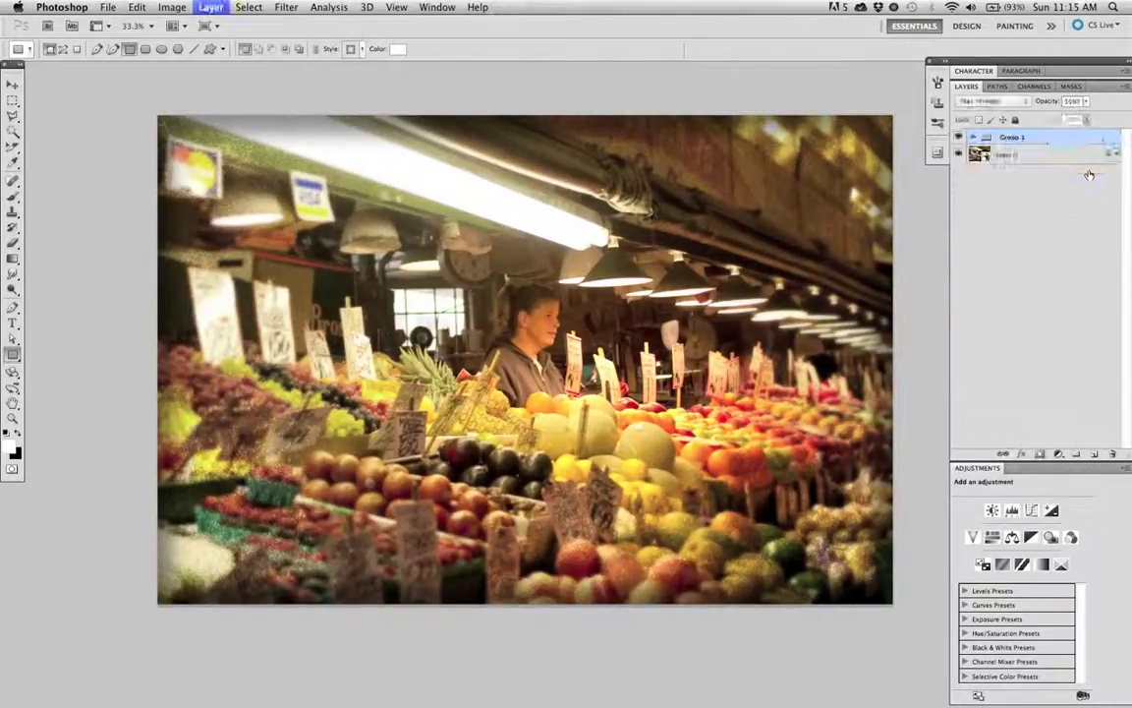
left_click(972, 138)
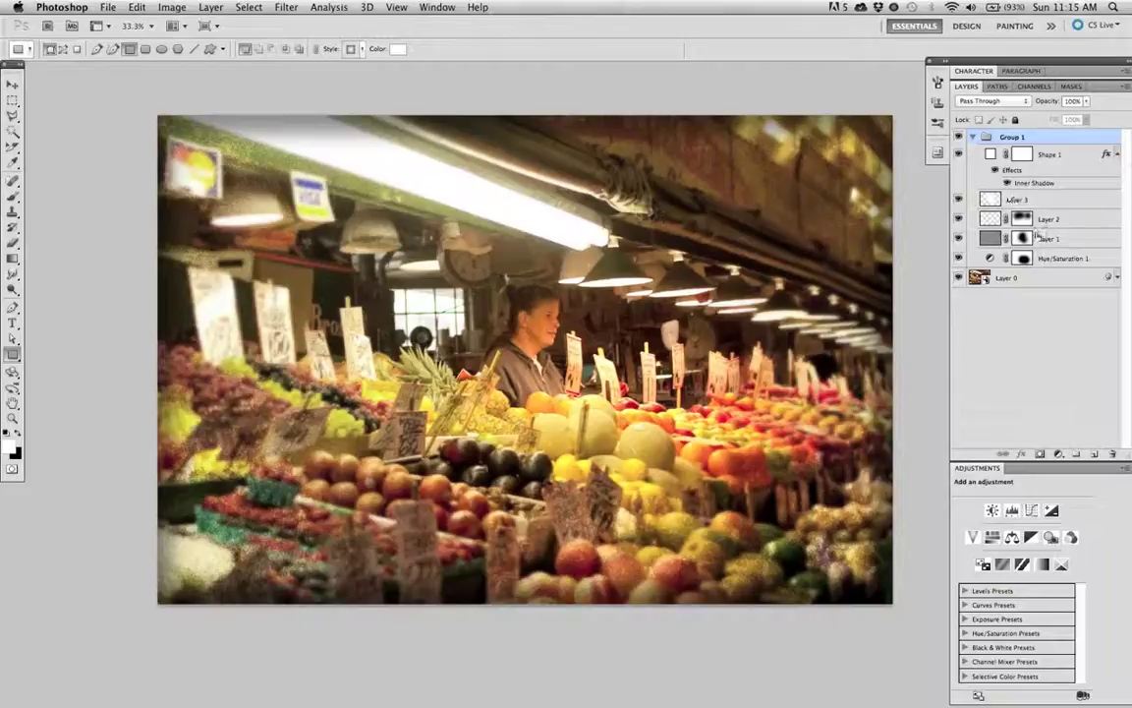
- Move Layer 1's mask onto Group 1 and delete the layer mask from Hue/Saturation 1
left_click_drag(1022, 241, 1017, 139)
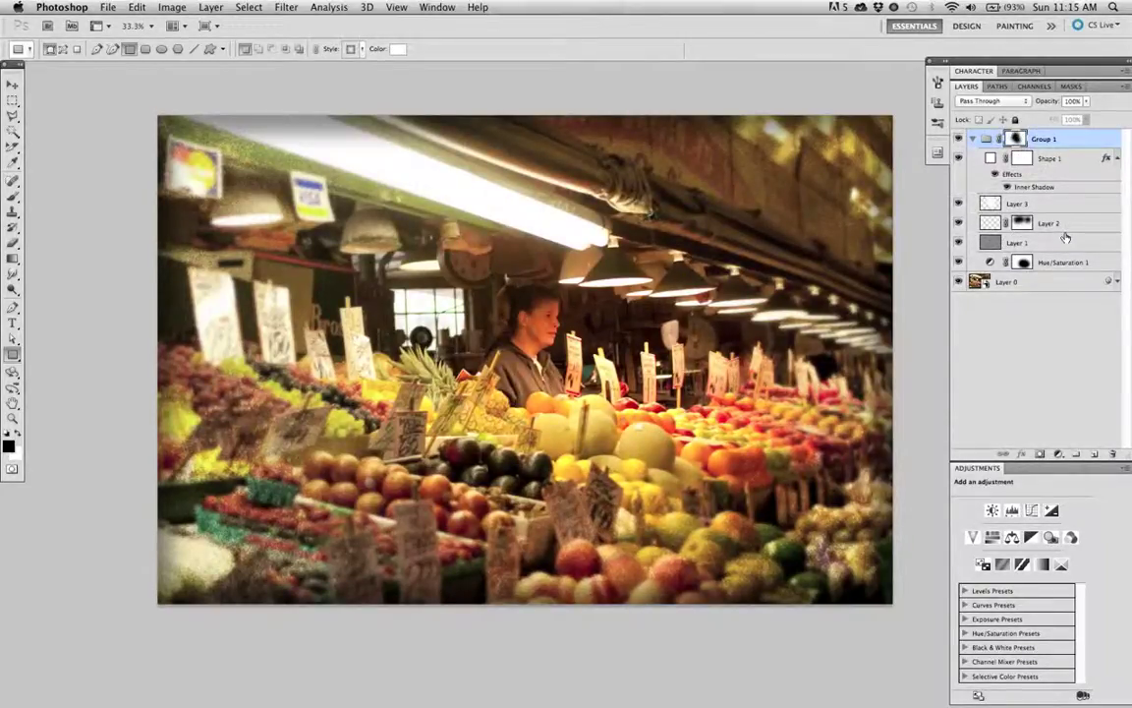
left_click_drag(1040, 260, 1111, 454)
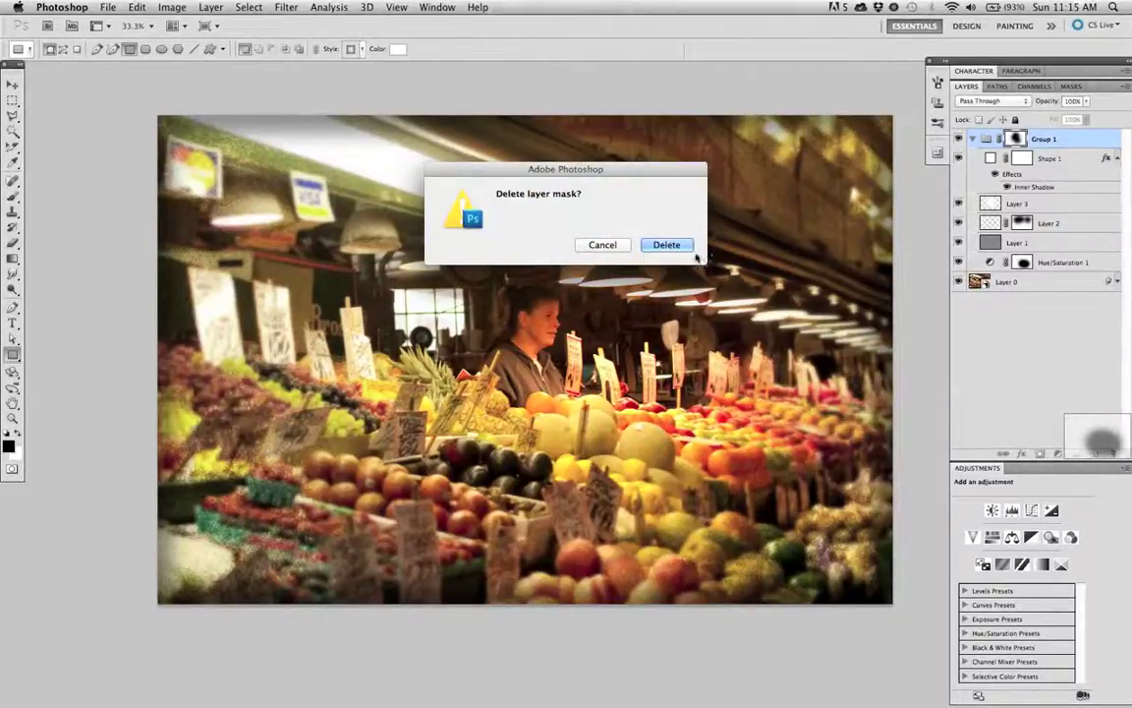
left_click(666, 245)
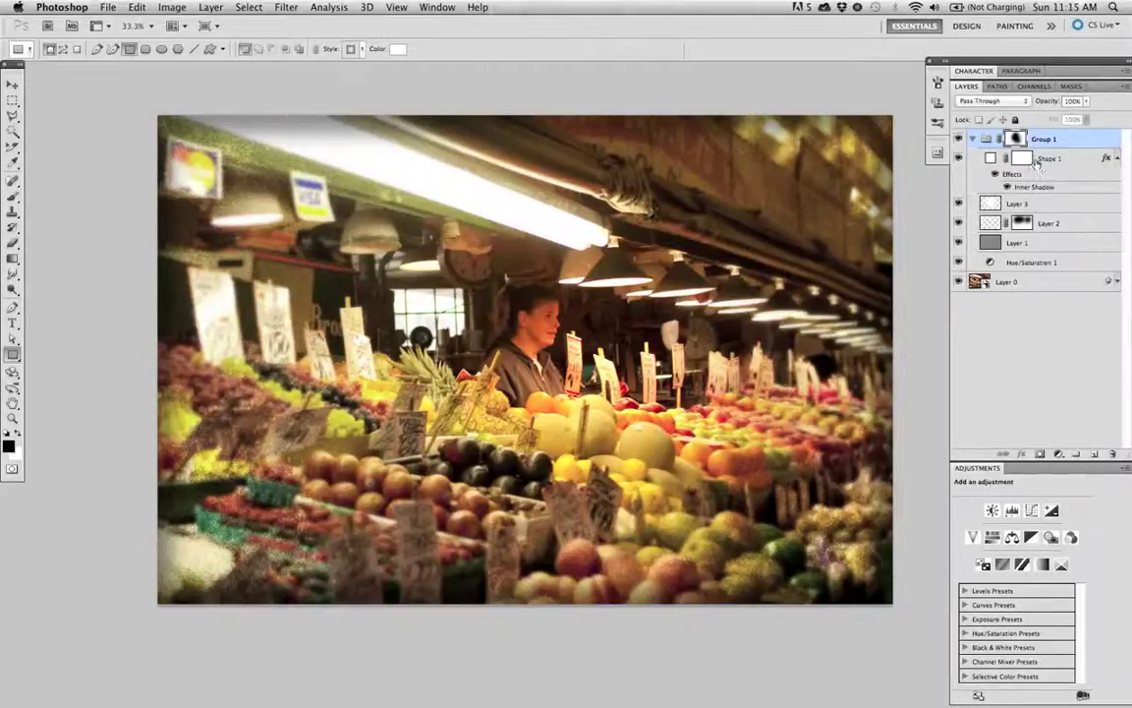
- Disable and re-enable Group 1's layer mask to compare its effect on the photo, and select Layer 2
left_click(1017, 139, "shift")
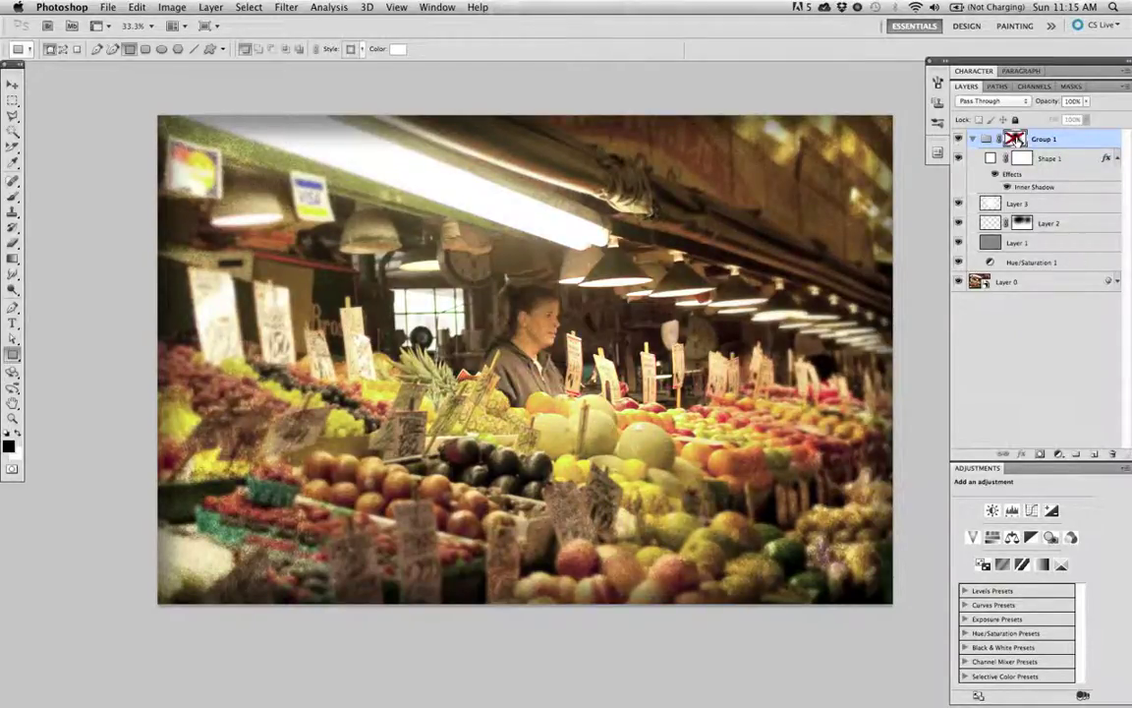
left_click(1015, 138, "shift")
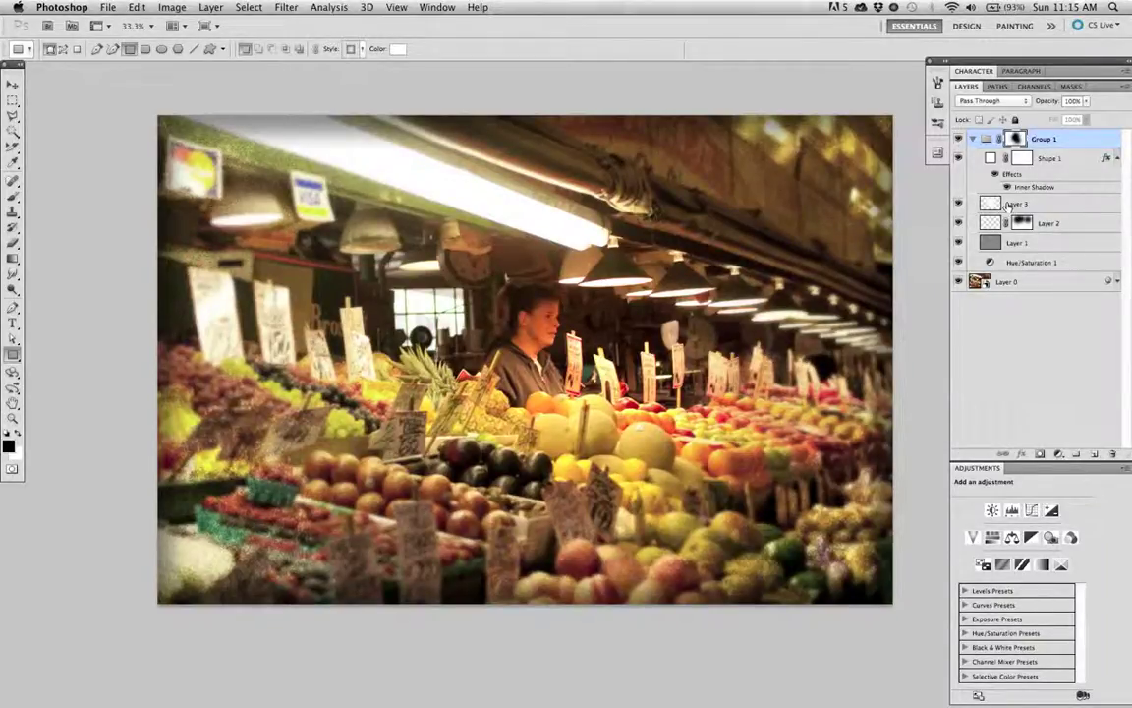
left_click(1052, 224)
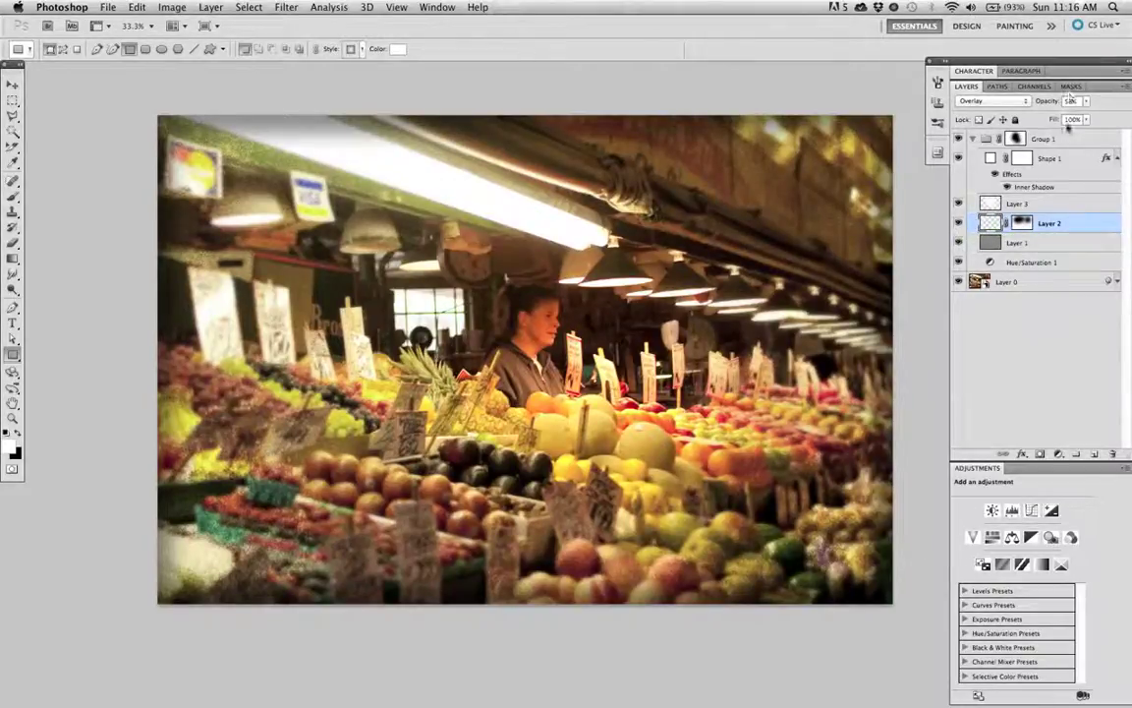
- Draw a wide rectangle shape across the middle of the photo and transfer its vector mask to Group 1
left_click(967, 138)
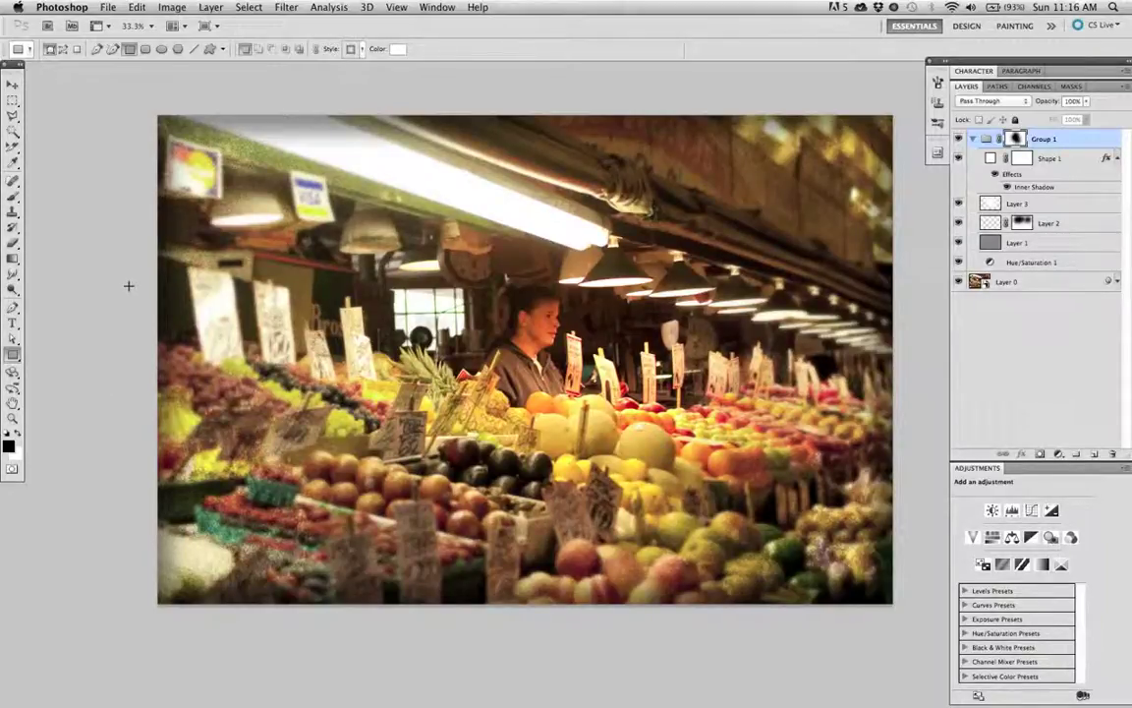
left_click_drag(129, 286, 899, 446)
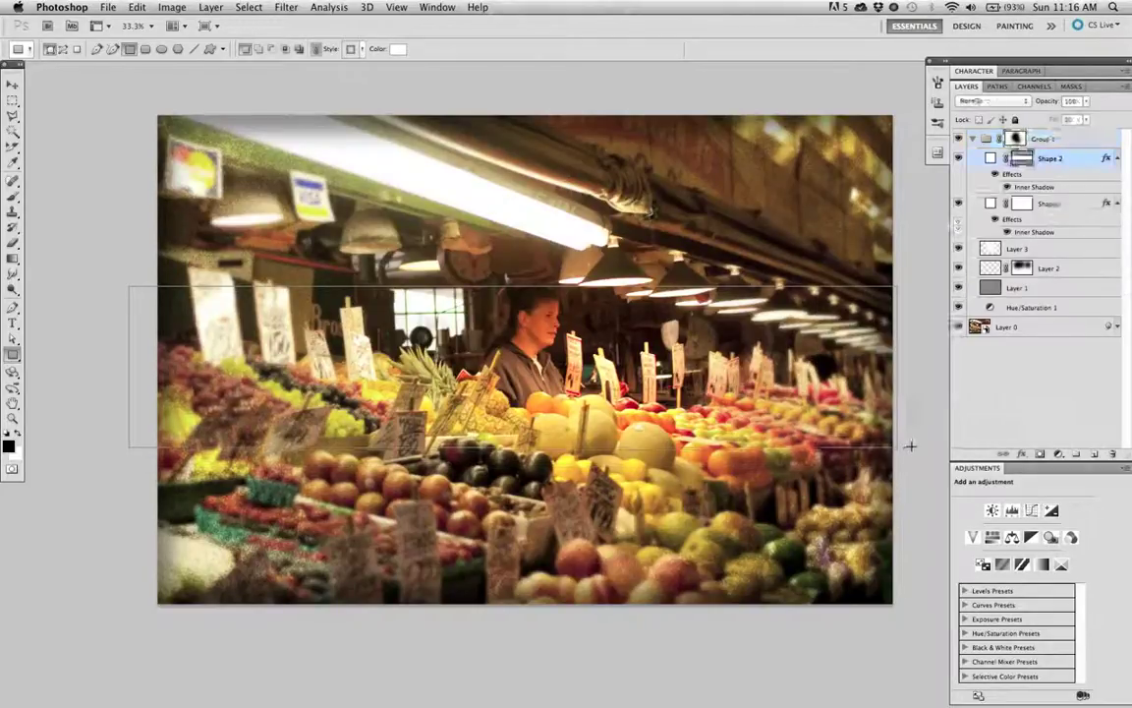
left_click_drag(1025, 160, 1112, 453)
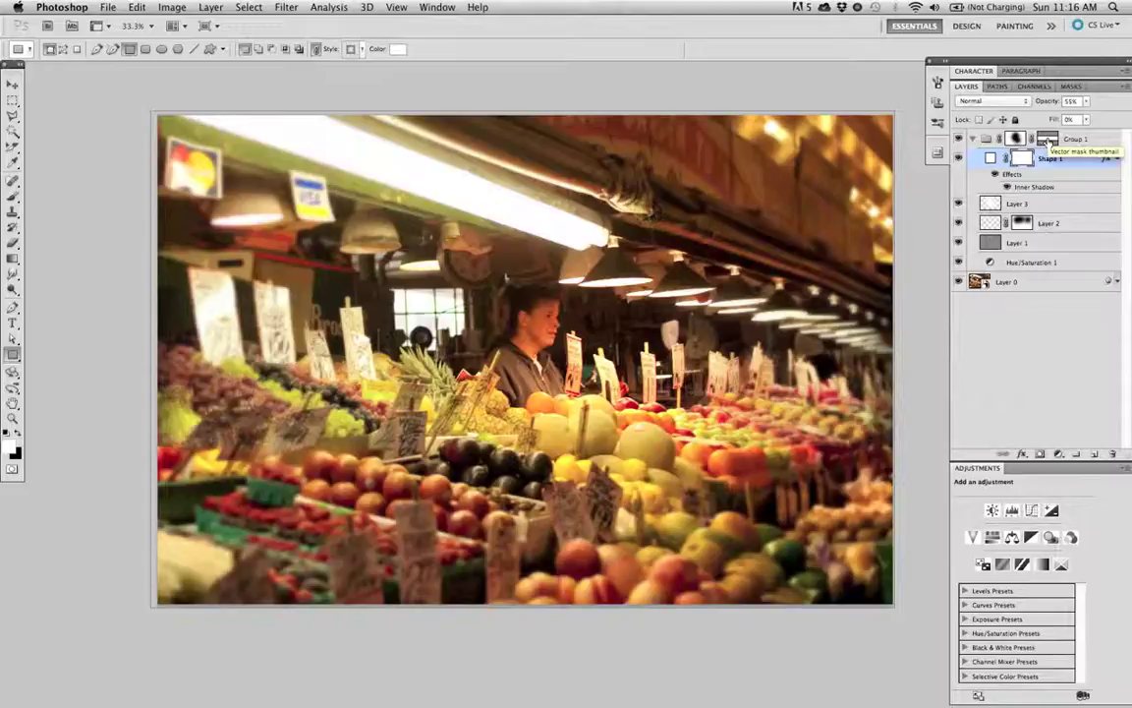
- Delete the rectangular vector mask from Group 1
left_click(1048, 141)
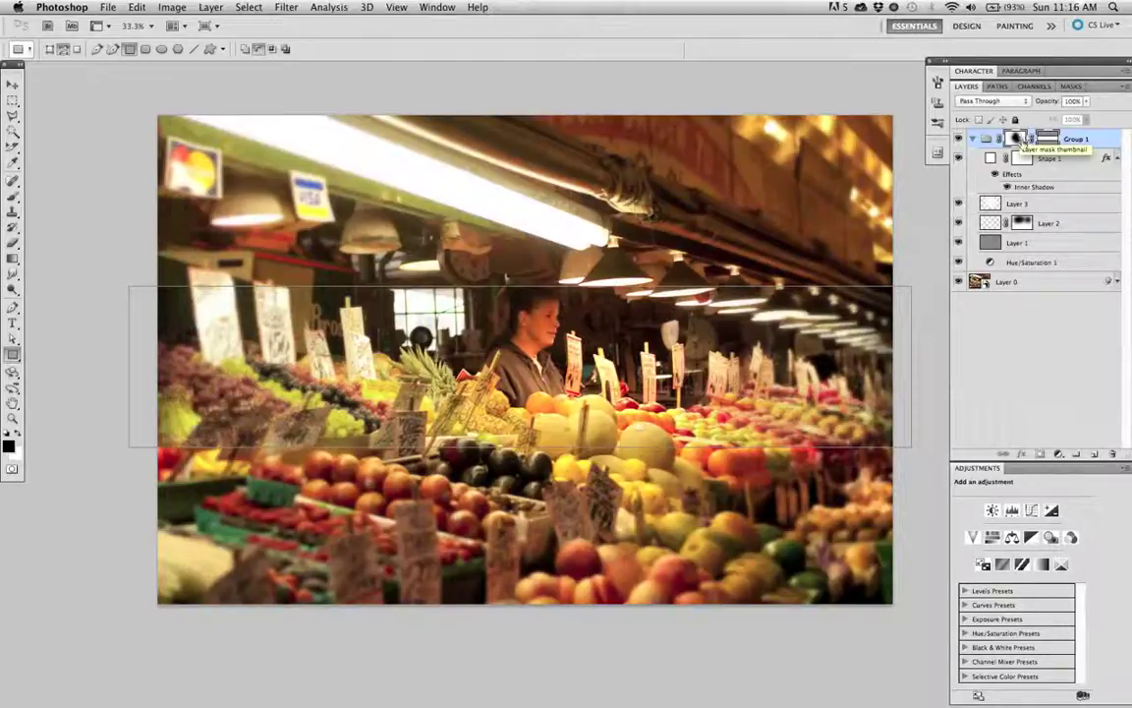
left_click_drag(1024, 138, 1112, 453)
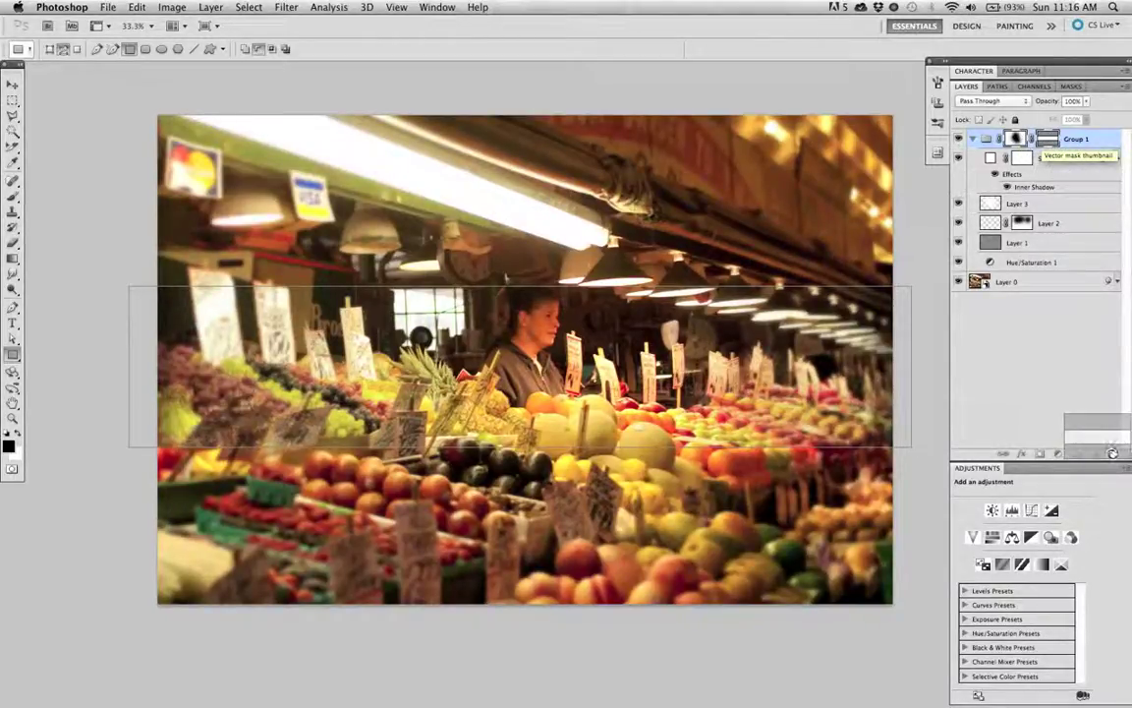
left_click(683, 245)
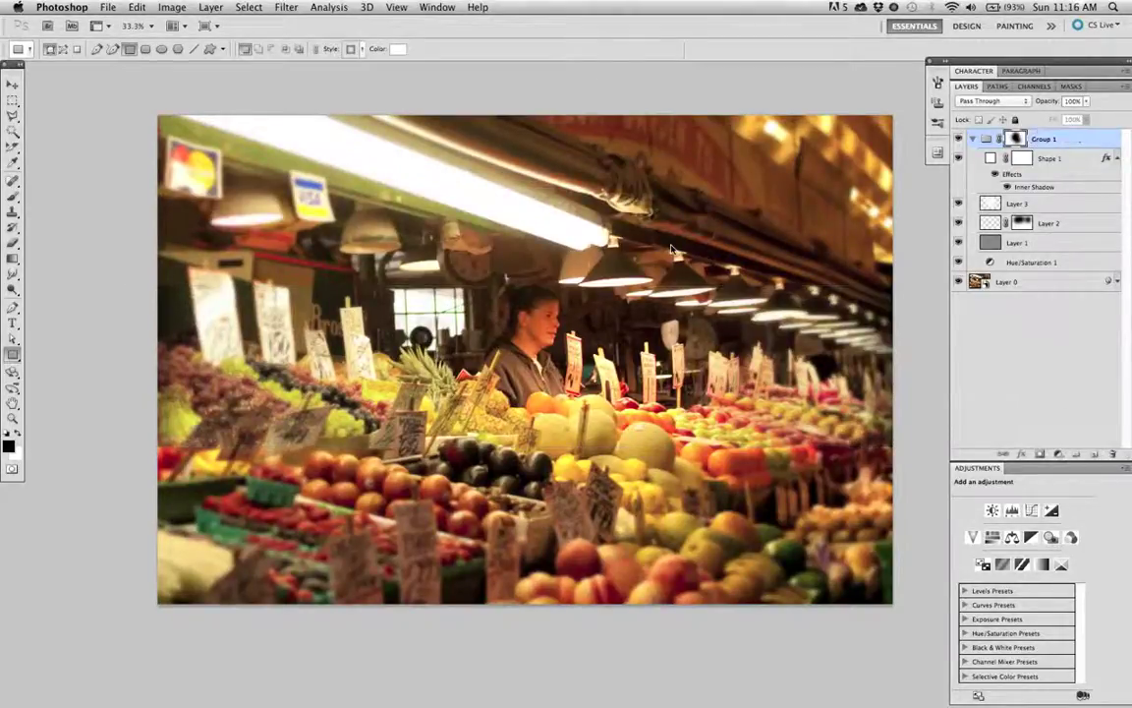